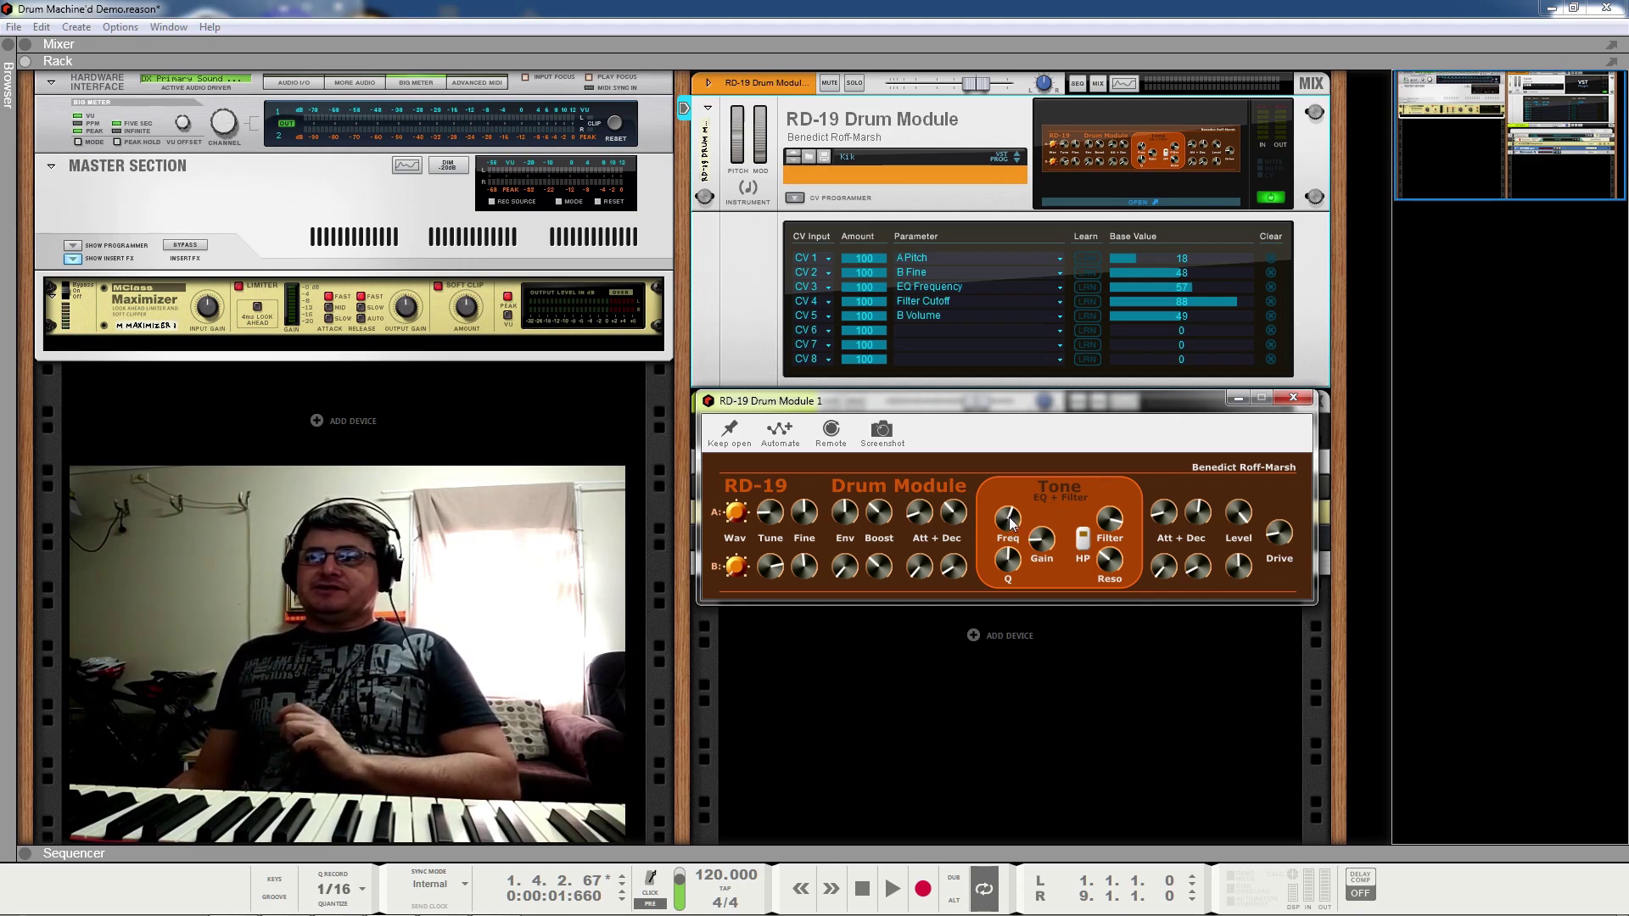
Step: Audition the drum programs Sn, HH Cl, HH Op, Crash, Toms, Bongos and Cowbell, and load the Kik program
left_click_drag(1011, 522, 1012, 558)
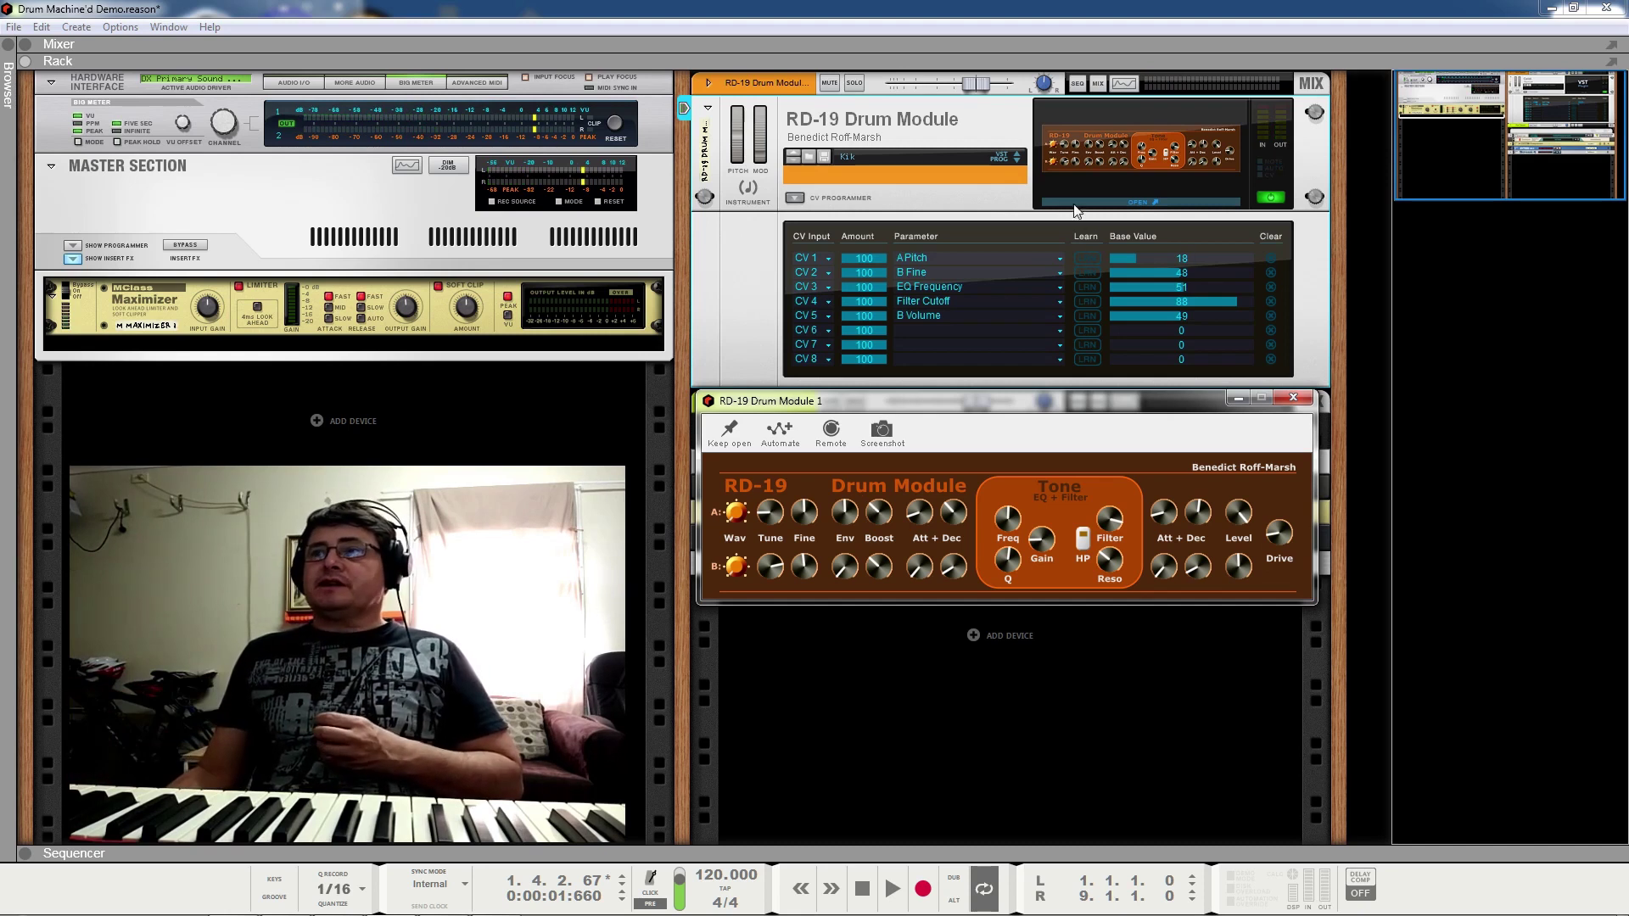
left_click(1016, 162)
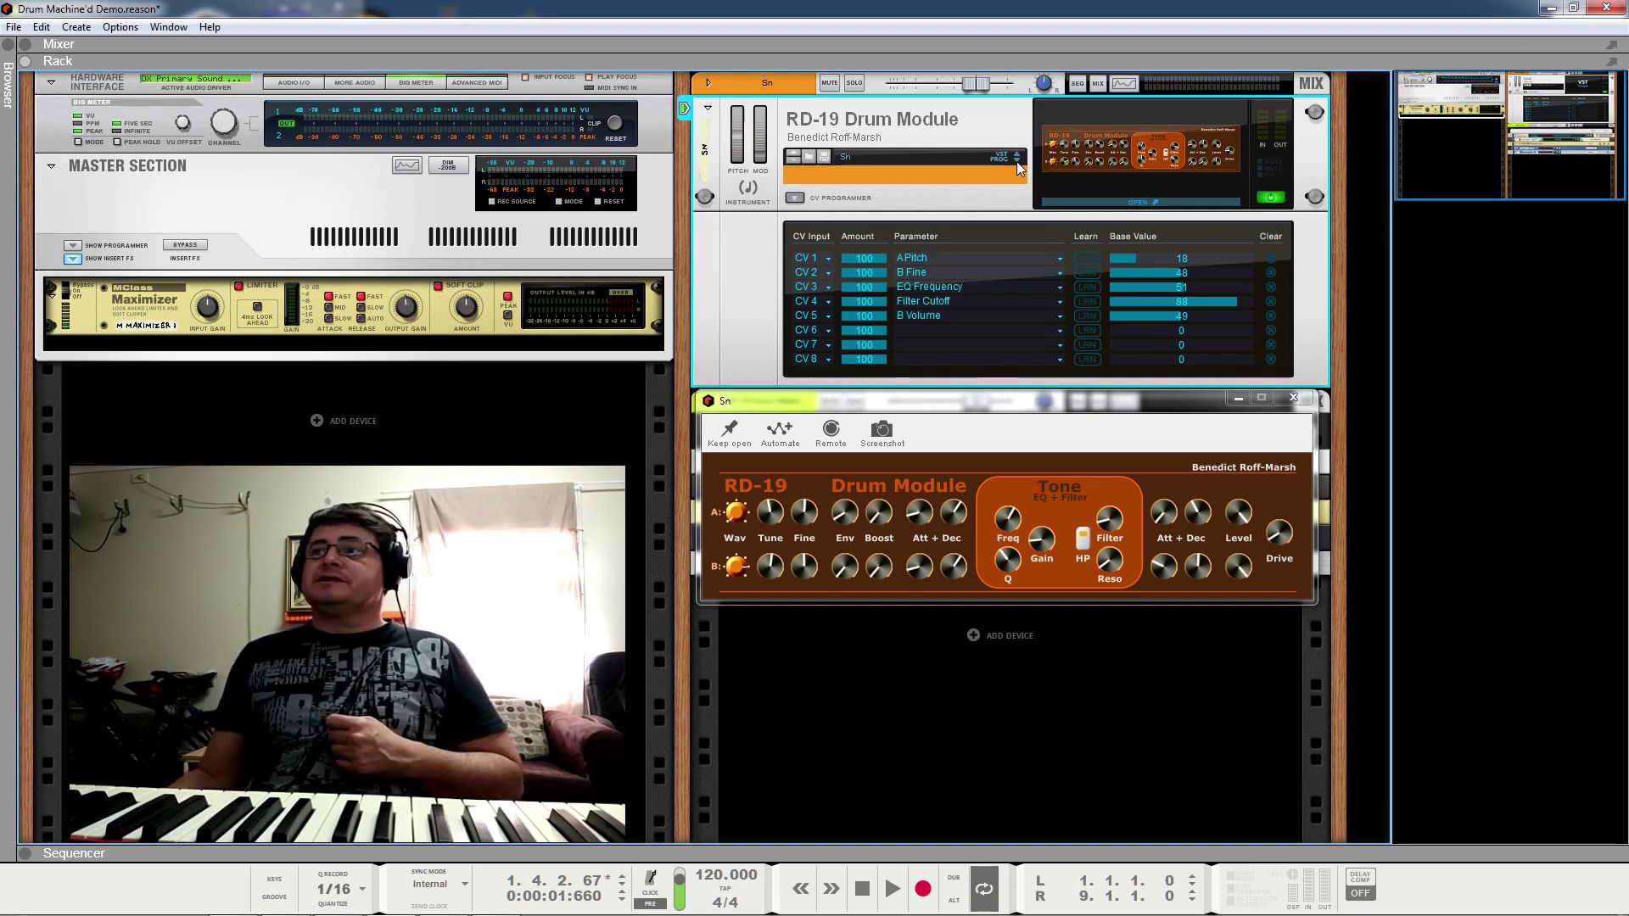
left_click(1016, 160)
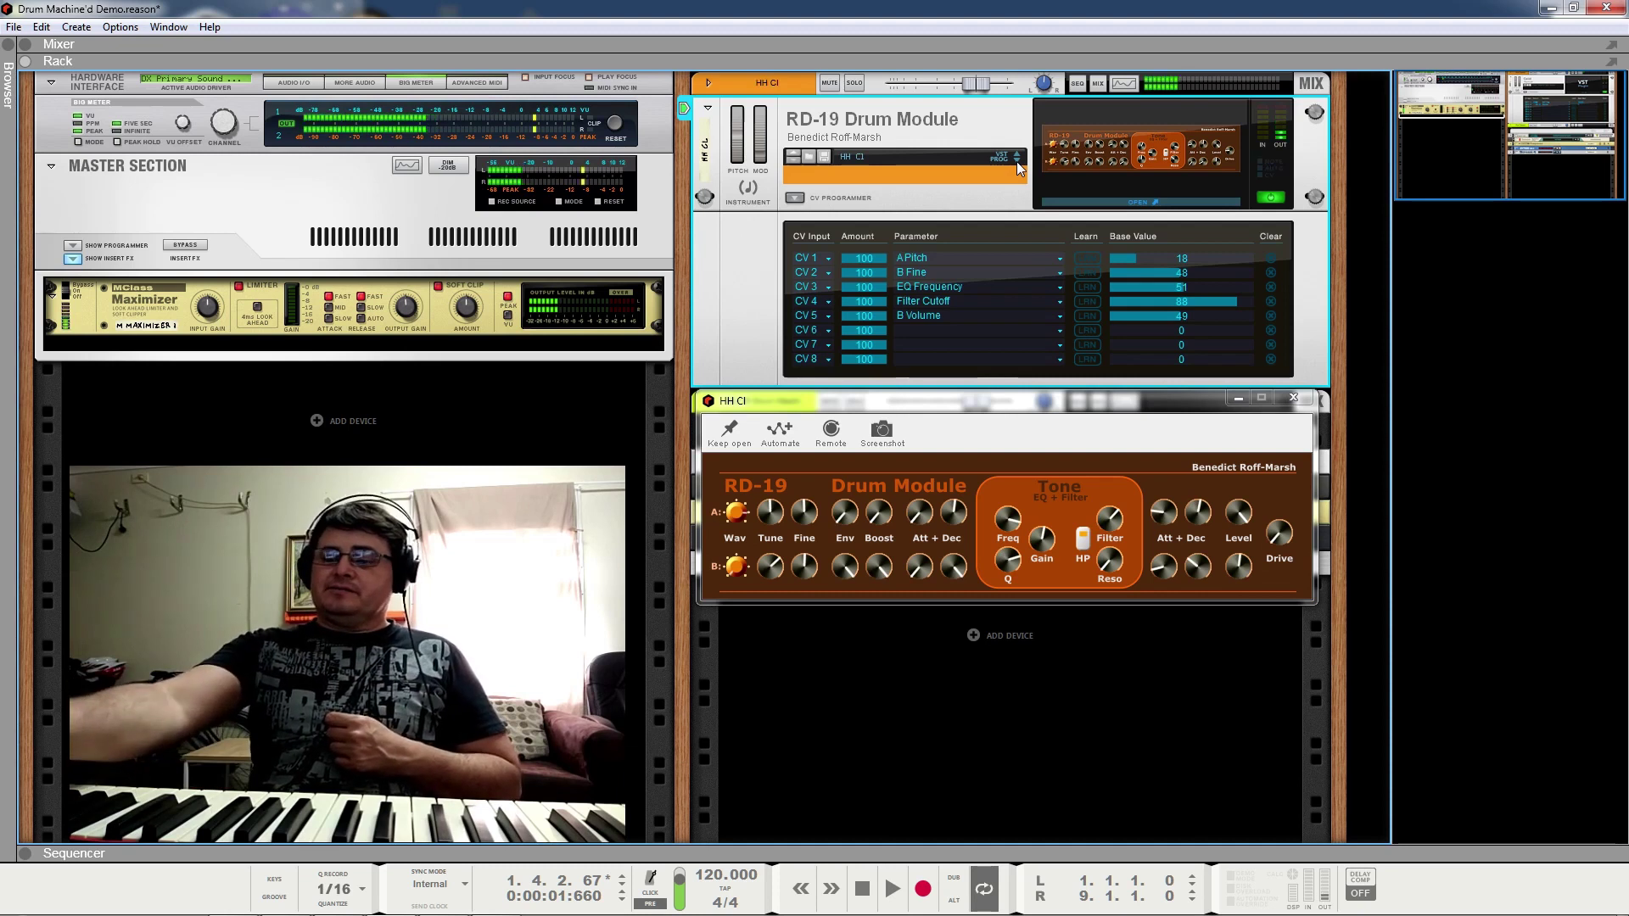
left_click(1016, 161)
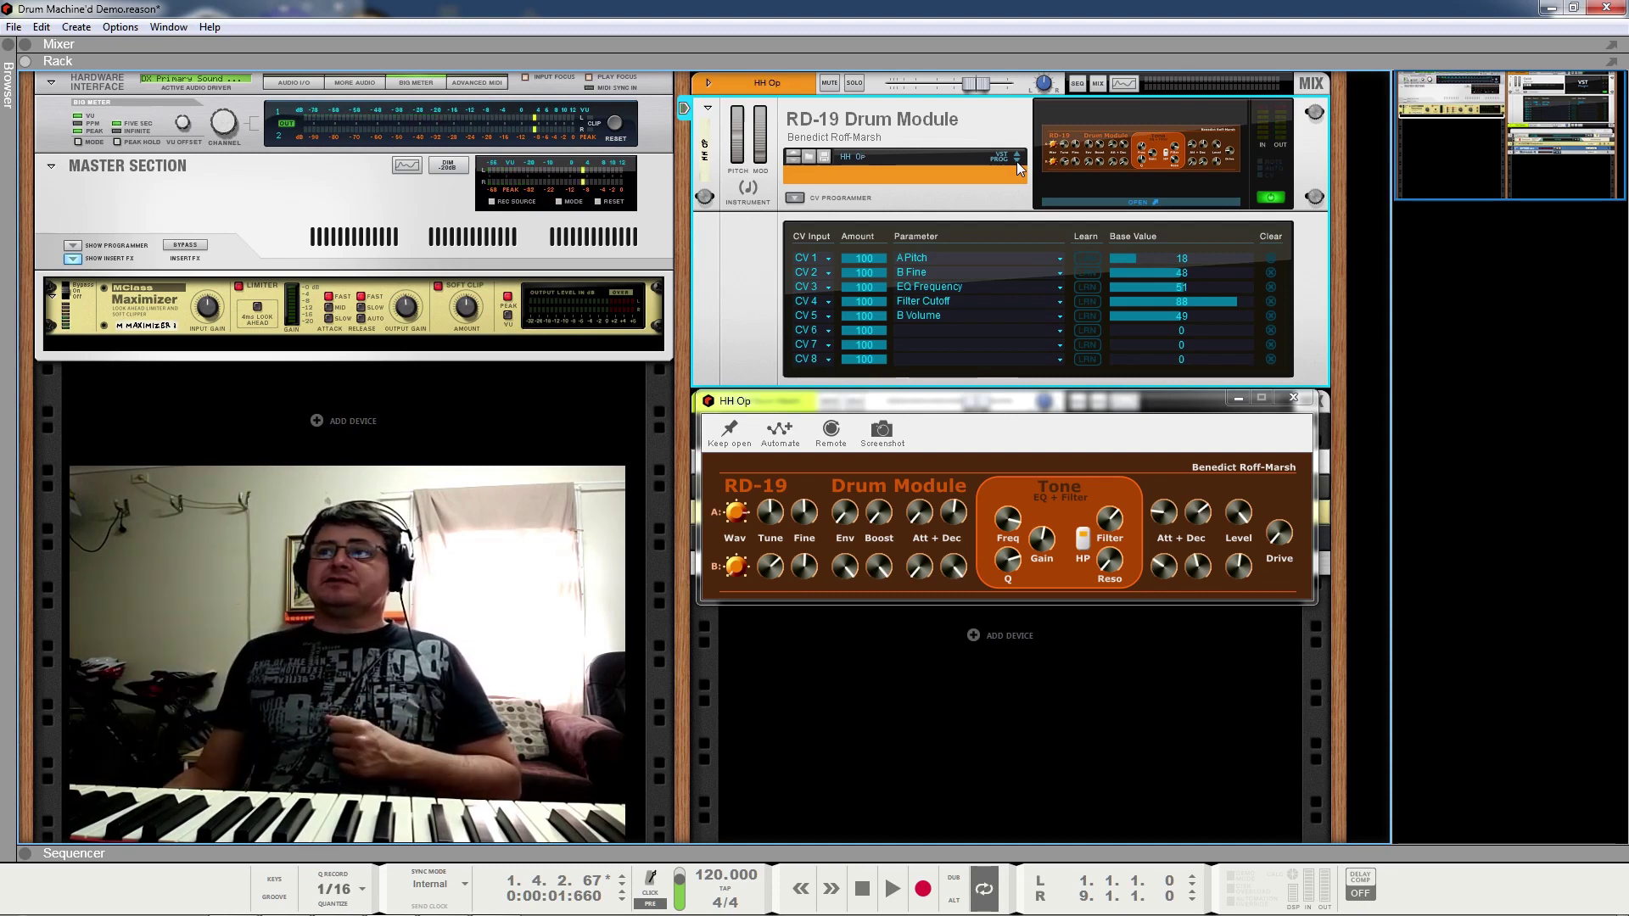
left_click(1017, 161)
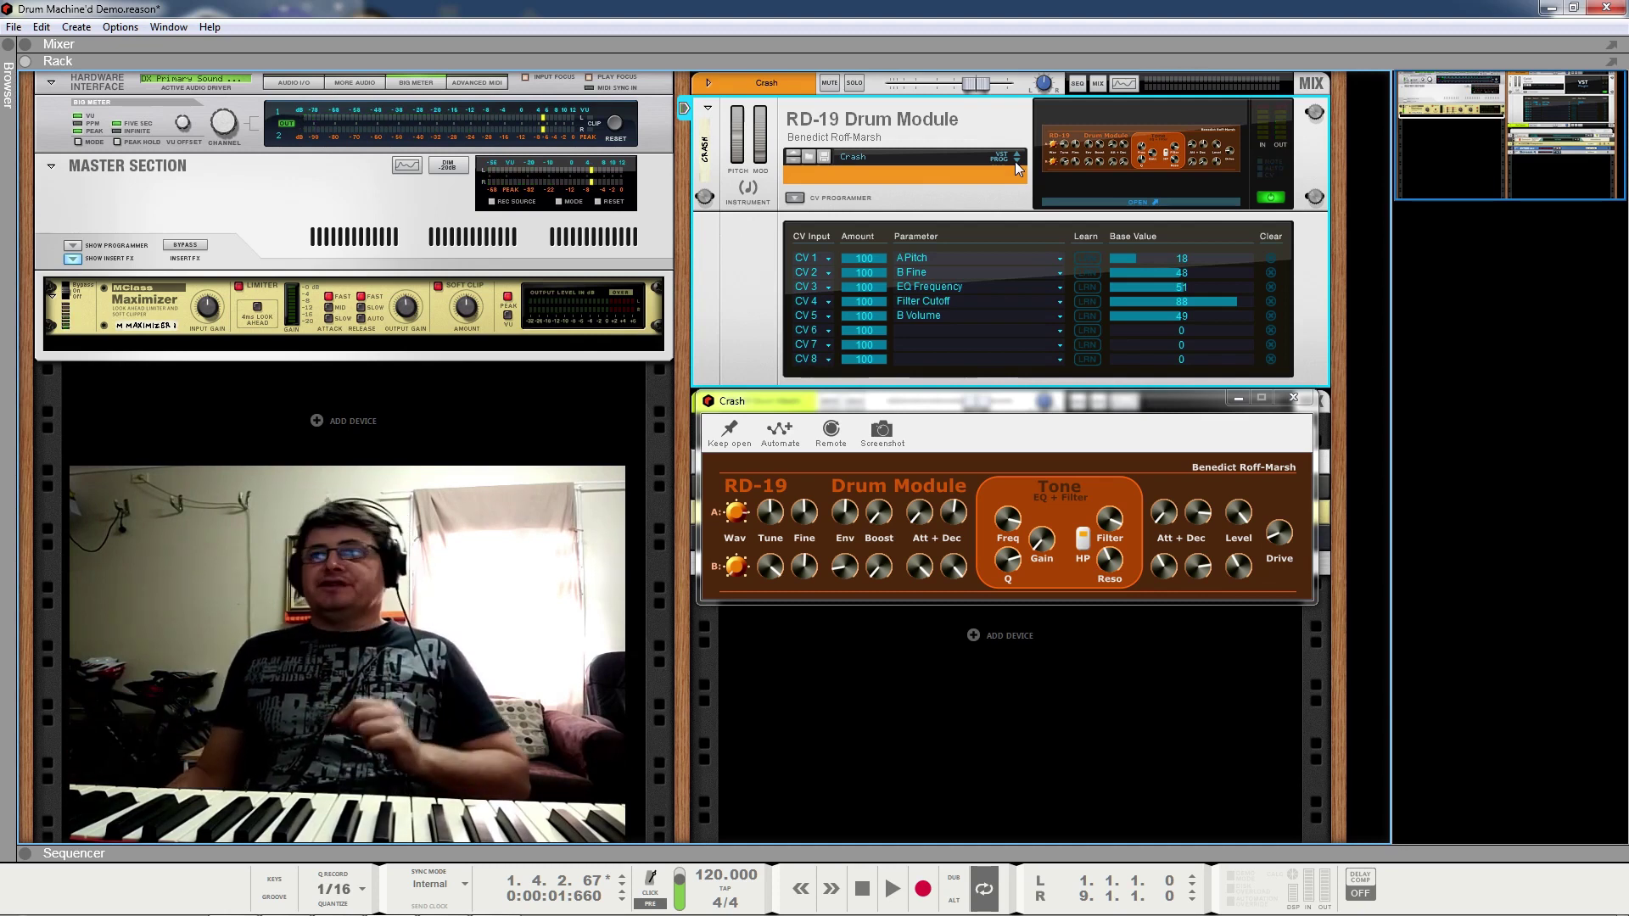
left_click(1016, 160)
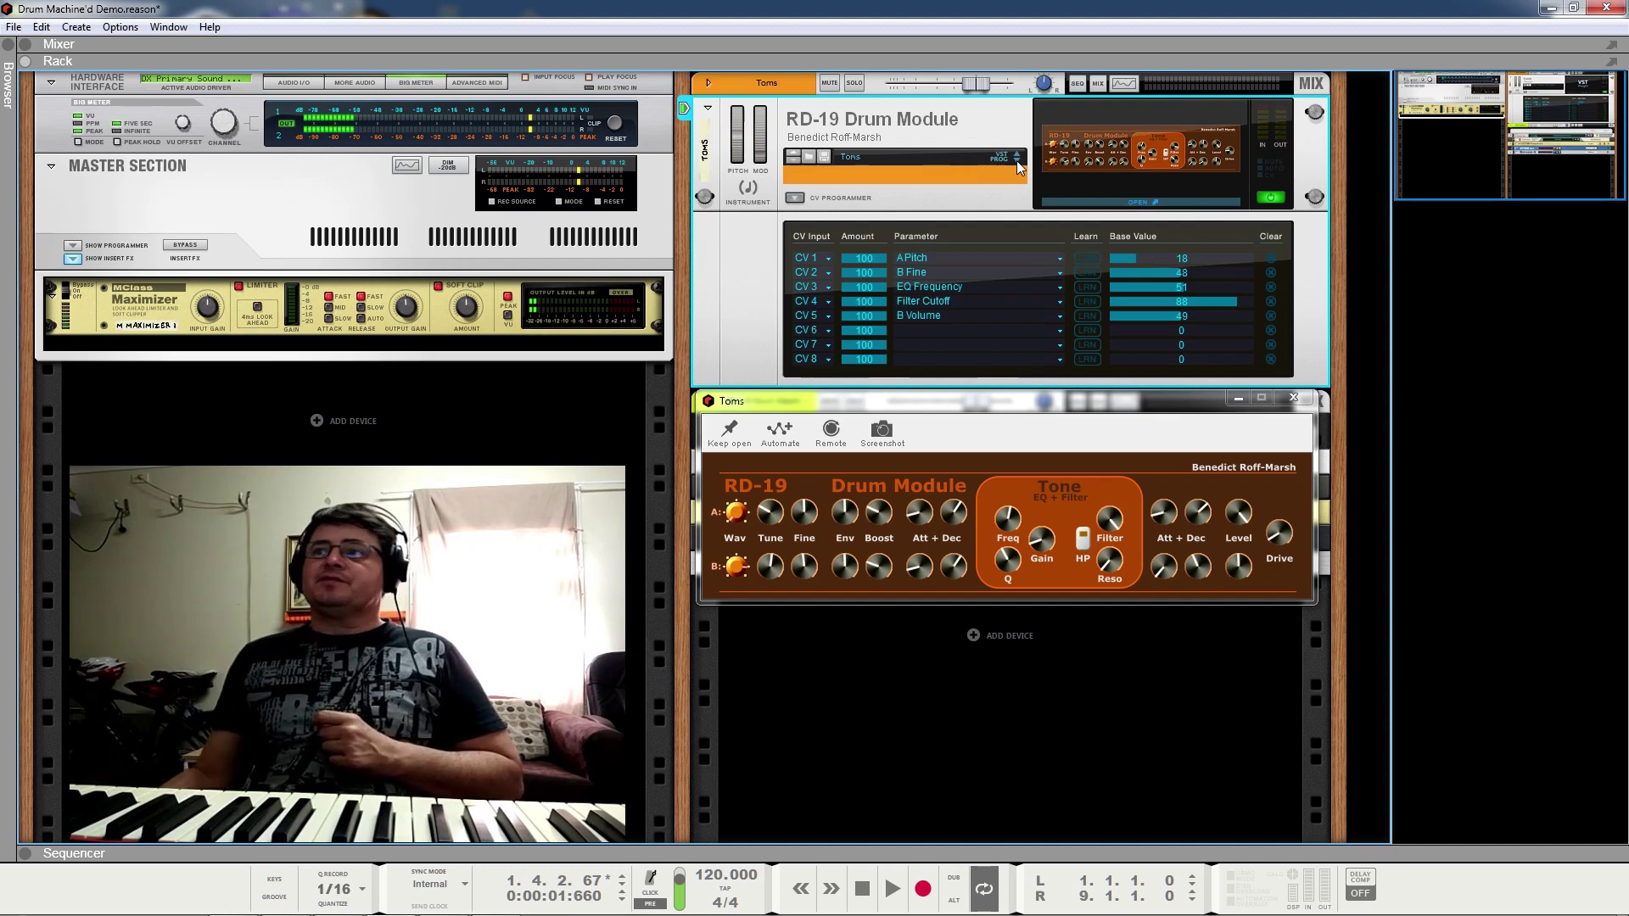
left_click(1016, 161)
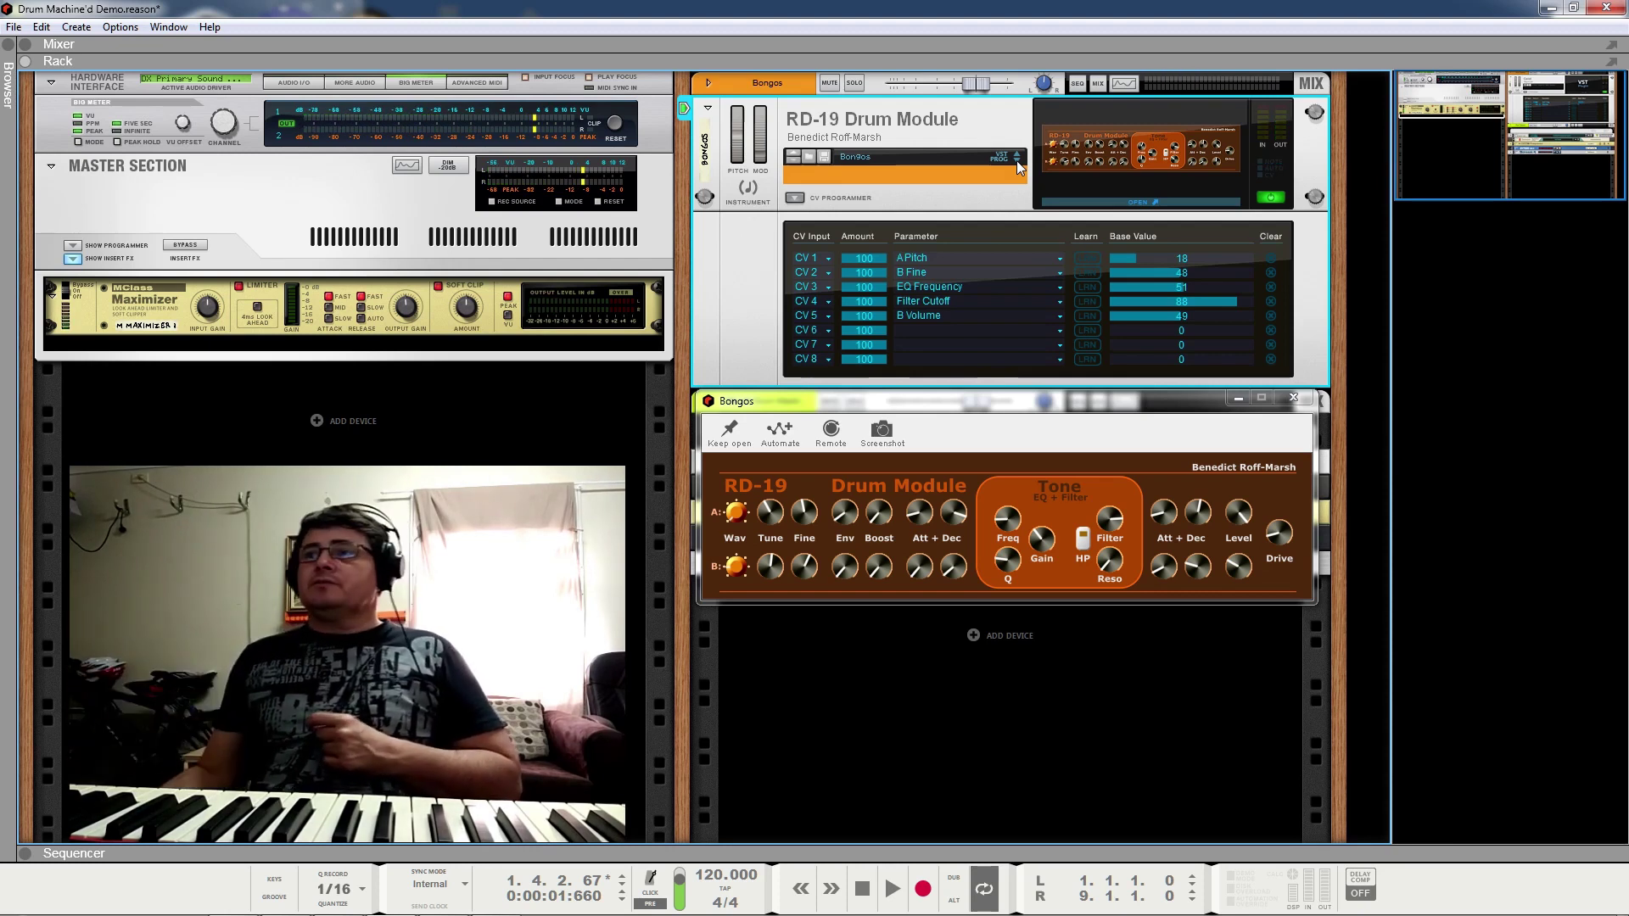
left_click(1017, 160)
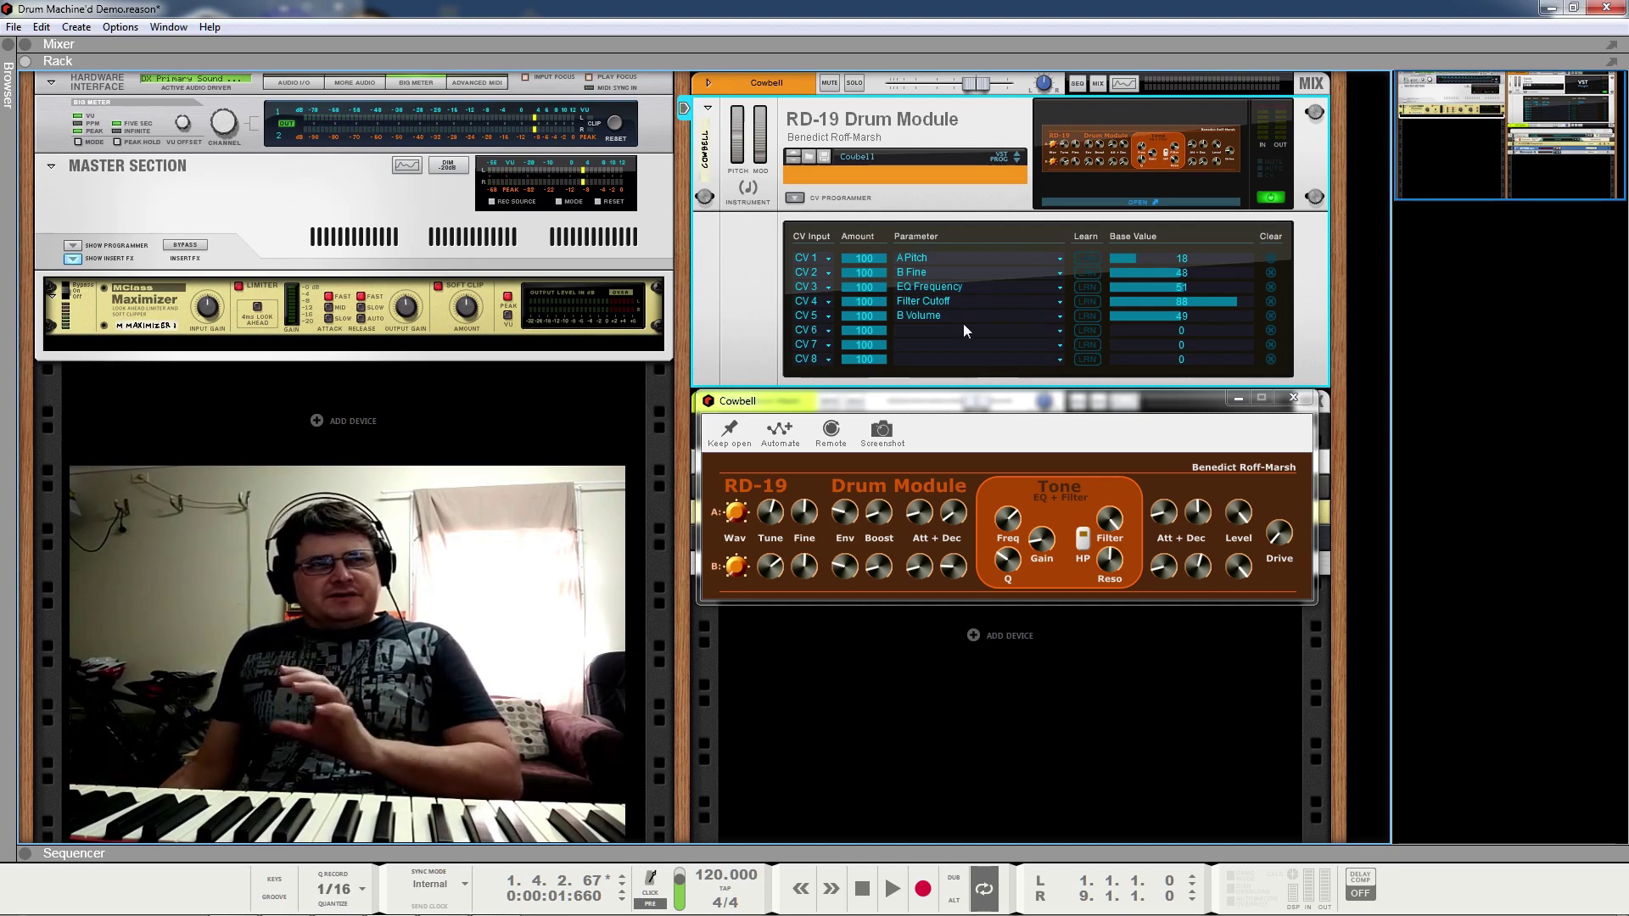
left_click(923, 159)
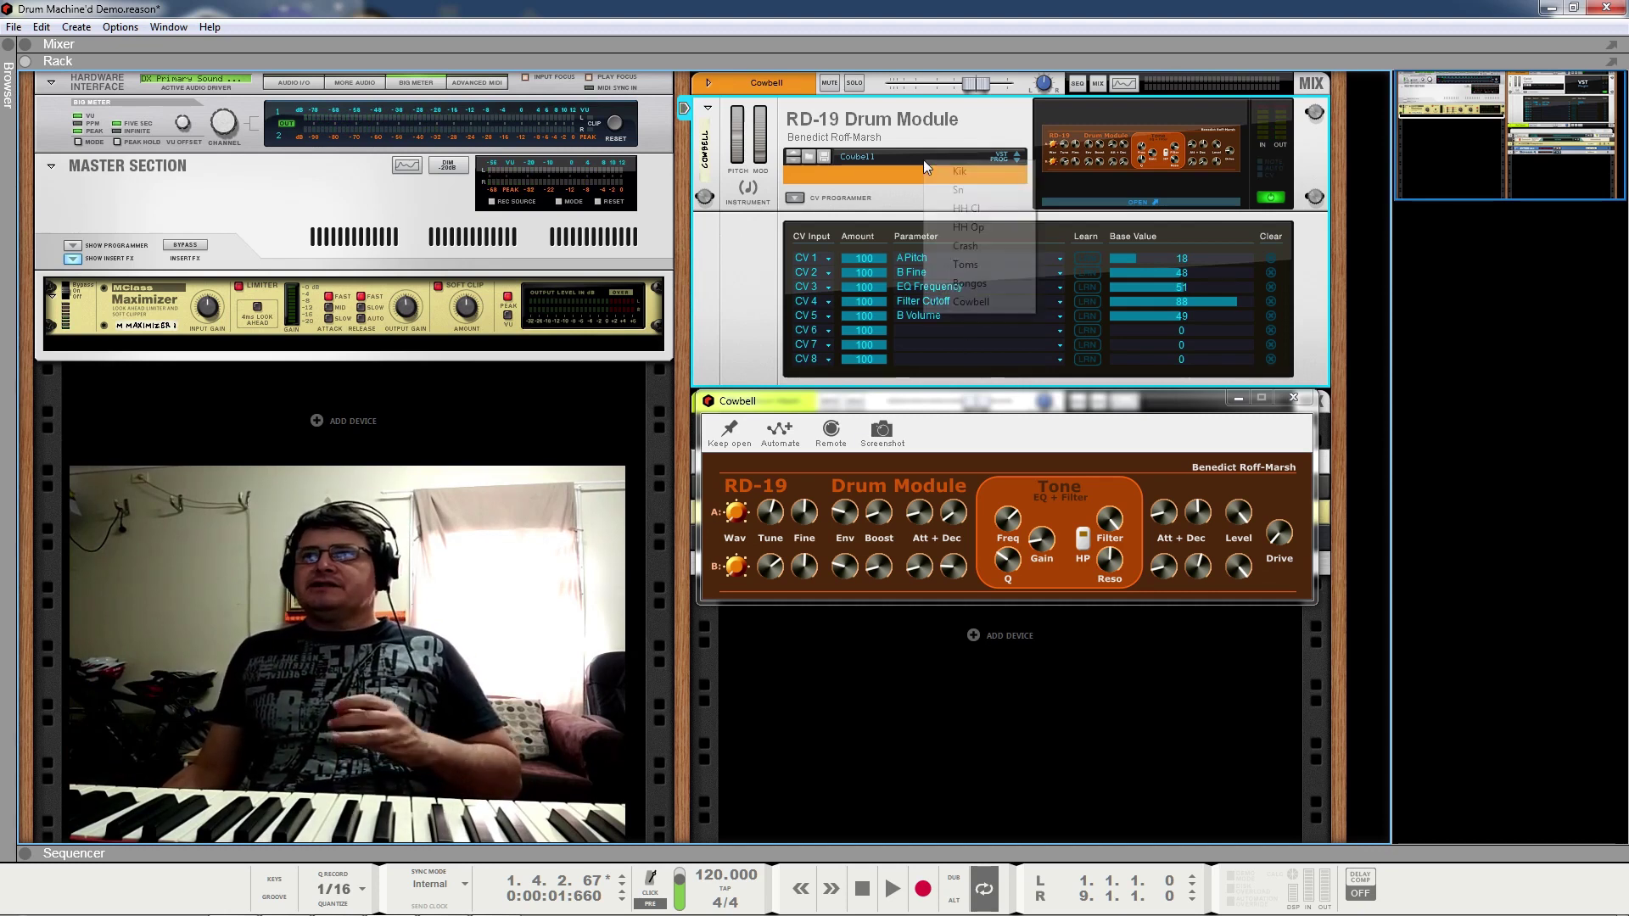
left_click(942, 167)
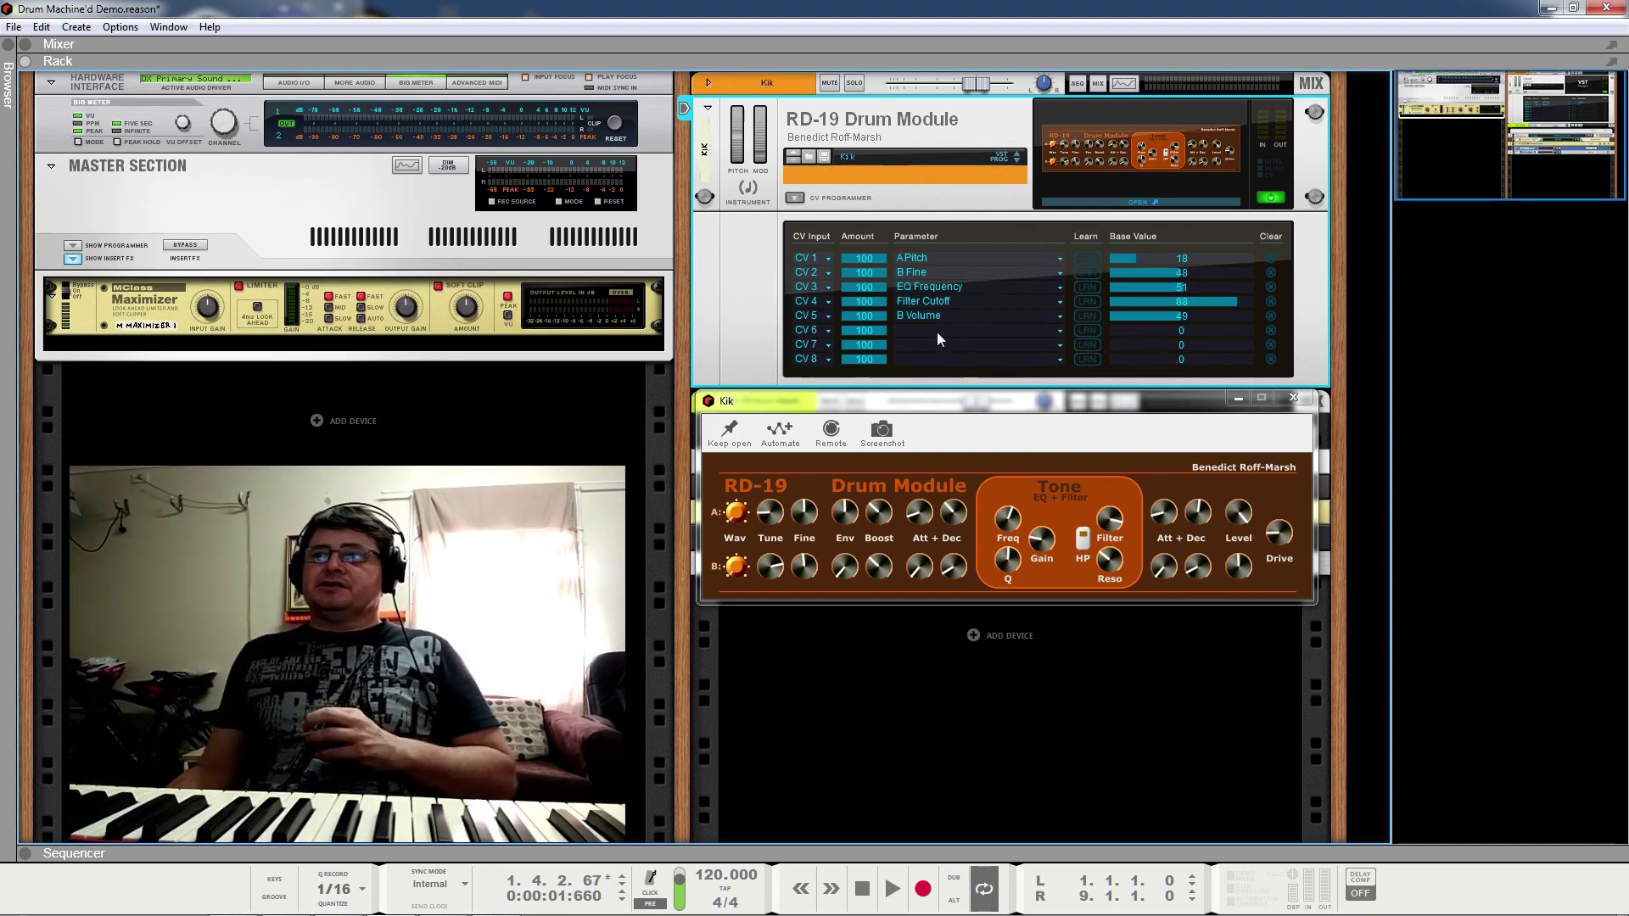
Step: Examine the parameters assignable to CV 8 and the drum module's connections on the back of the rack
left_click(915, 358)
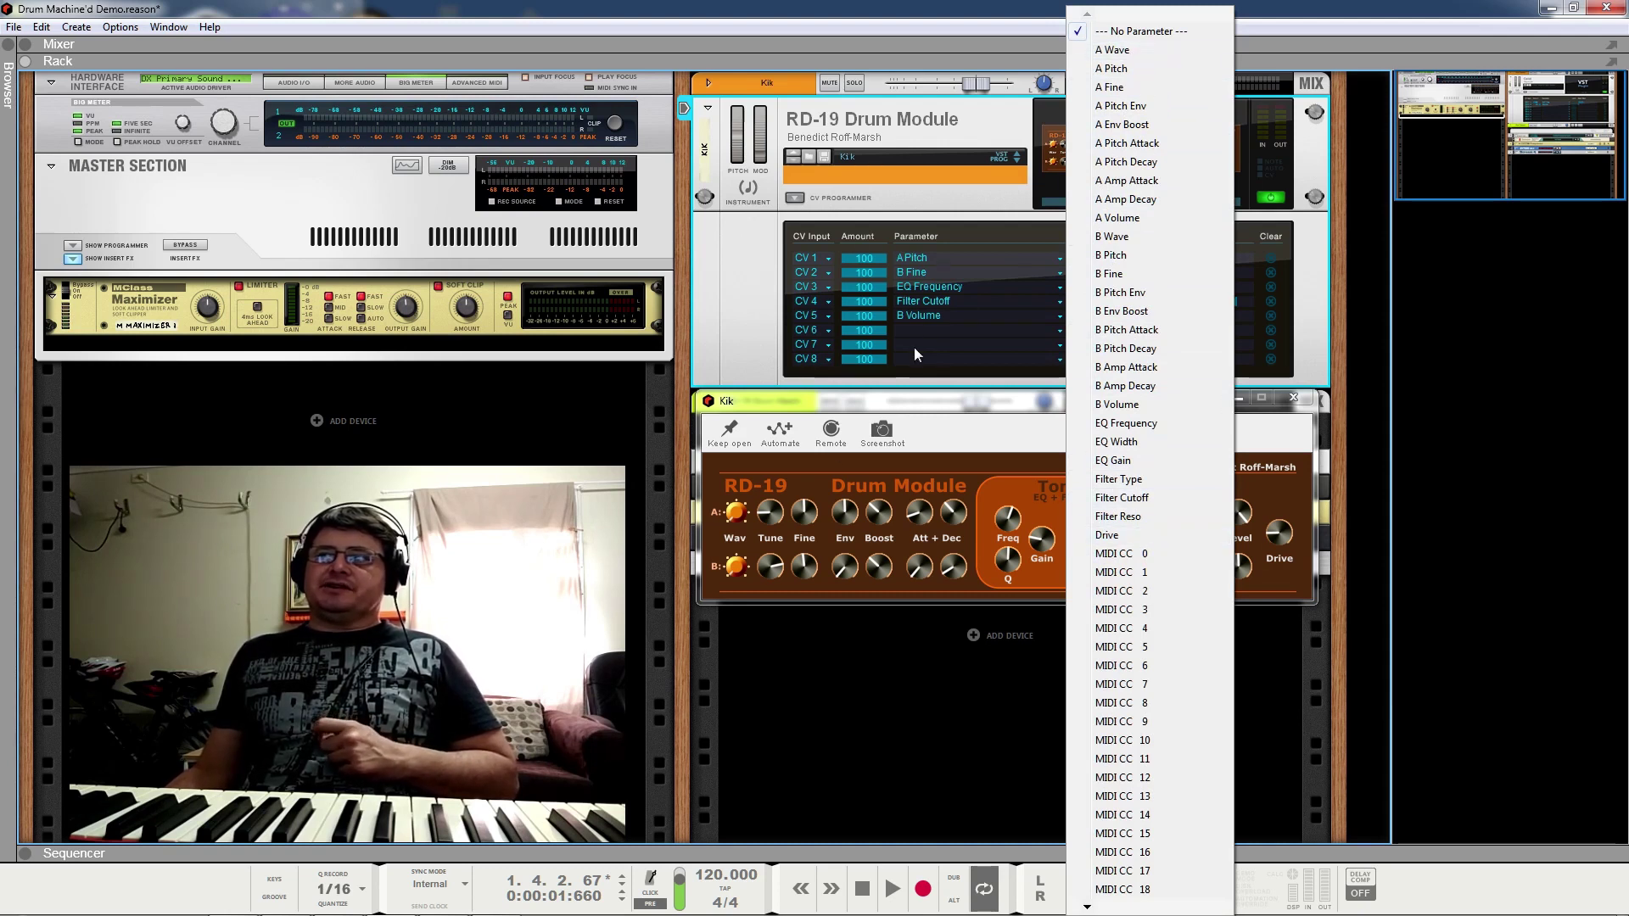
left_click(913, 163)
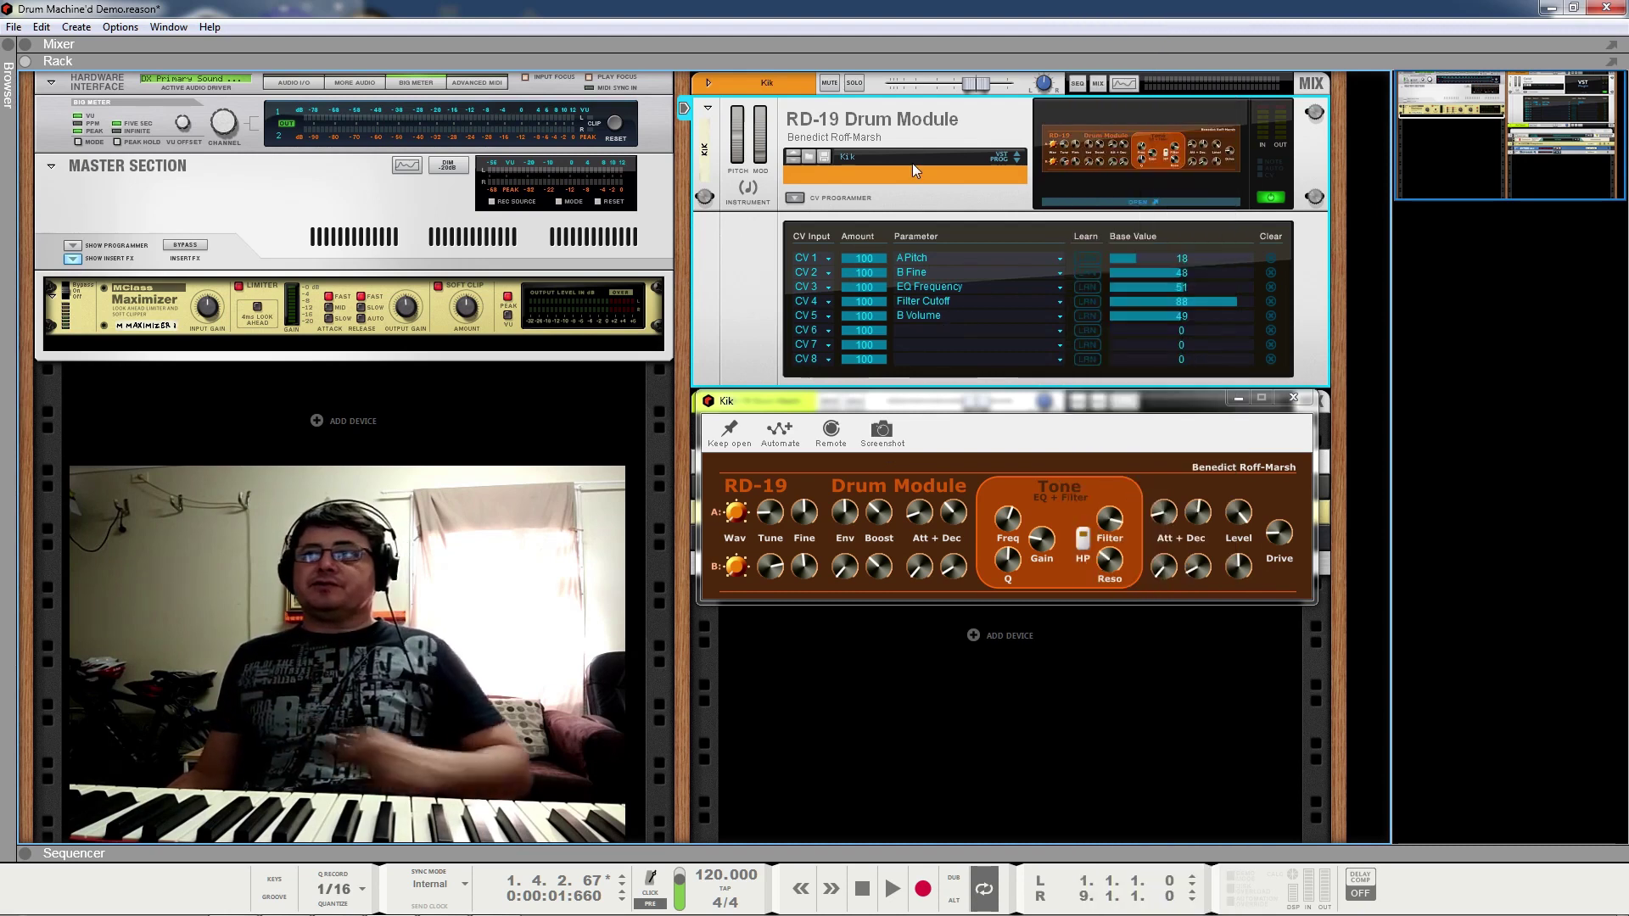
key("Tab")
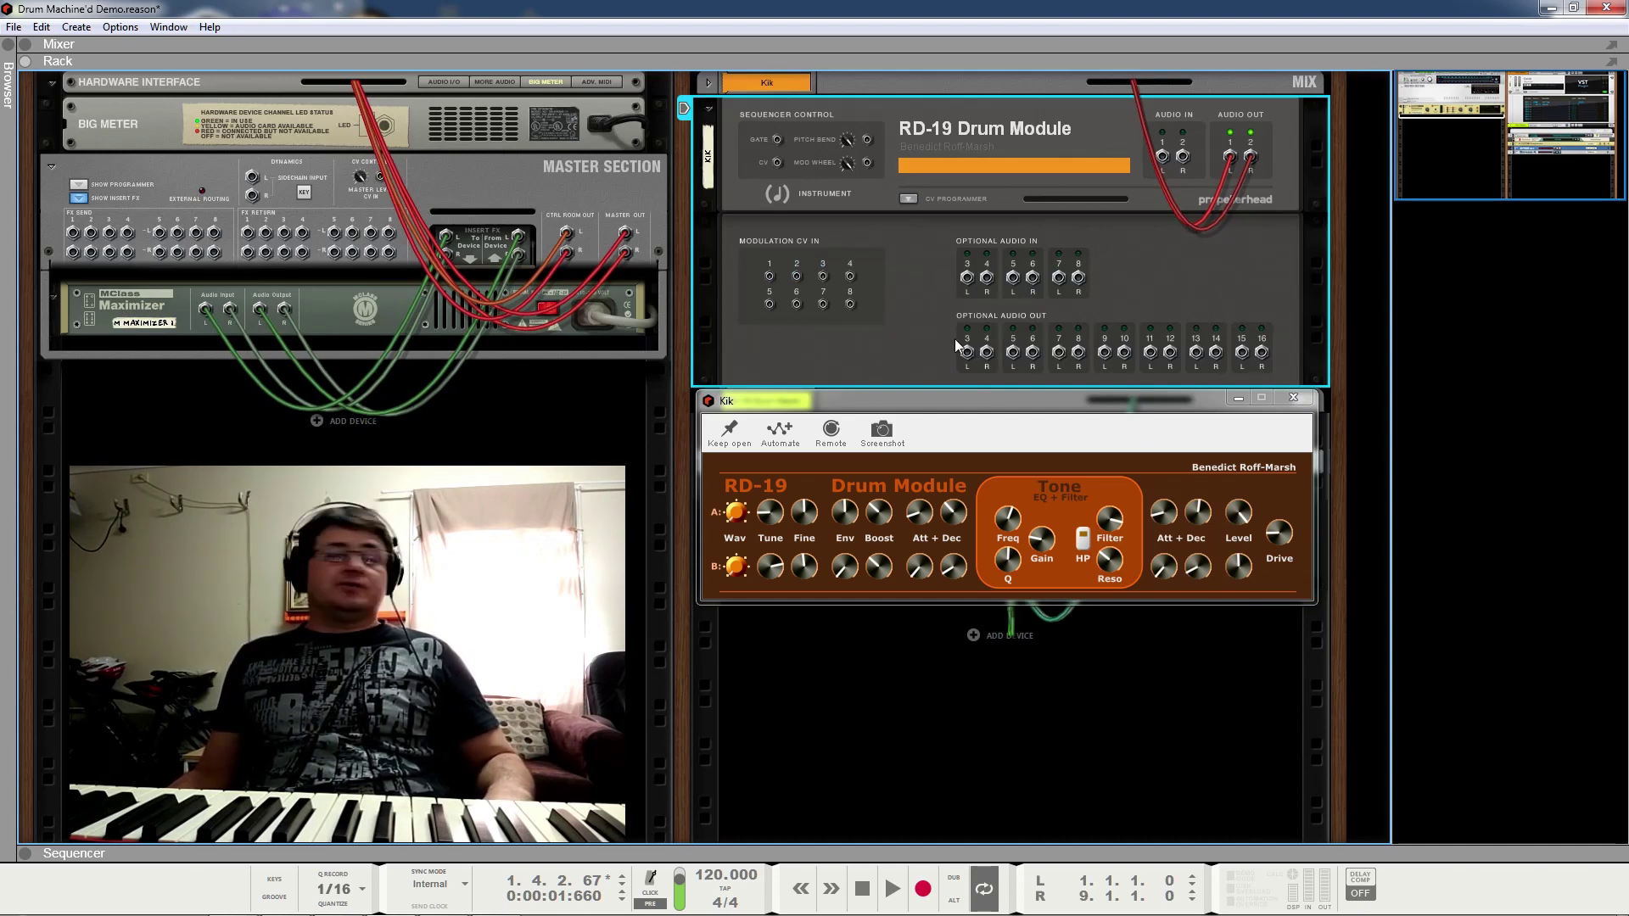
key("Tab")
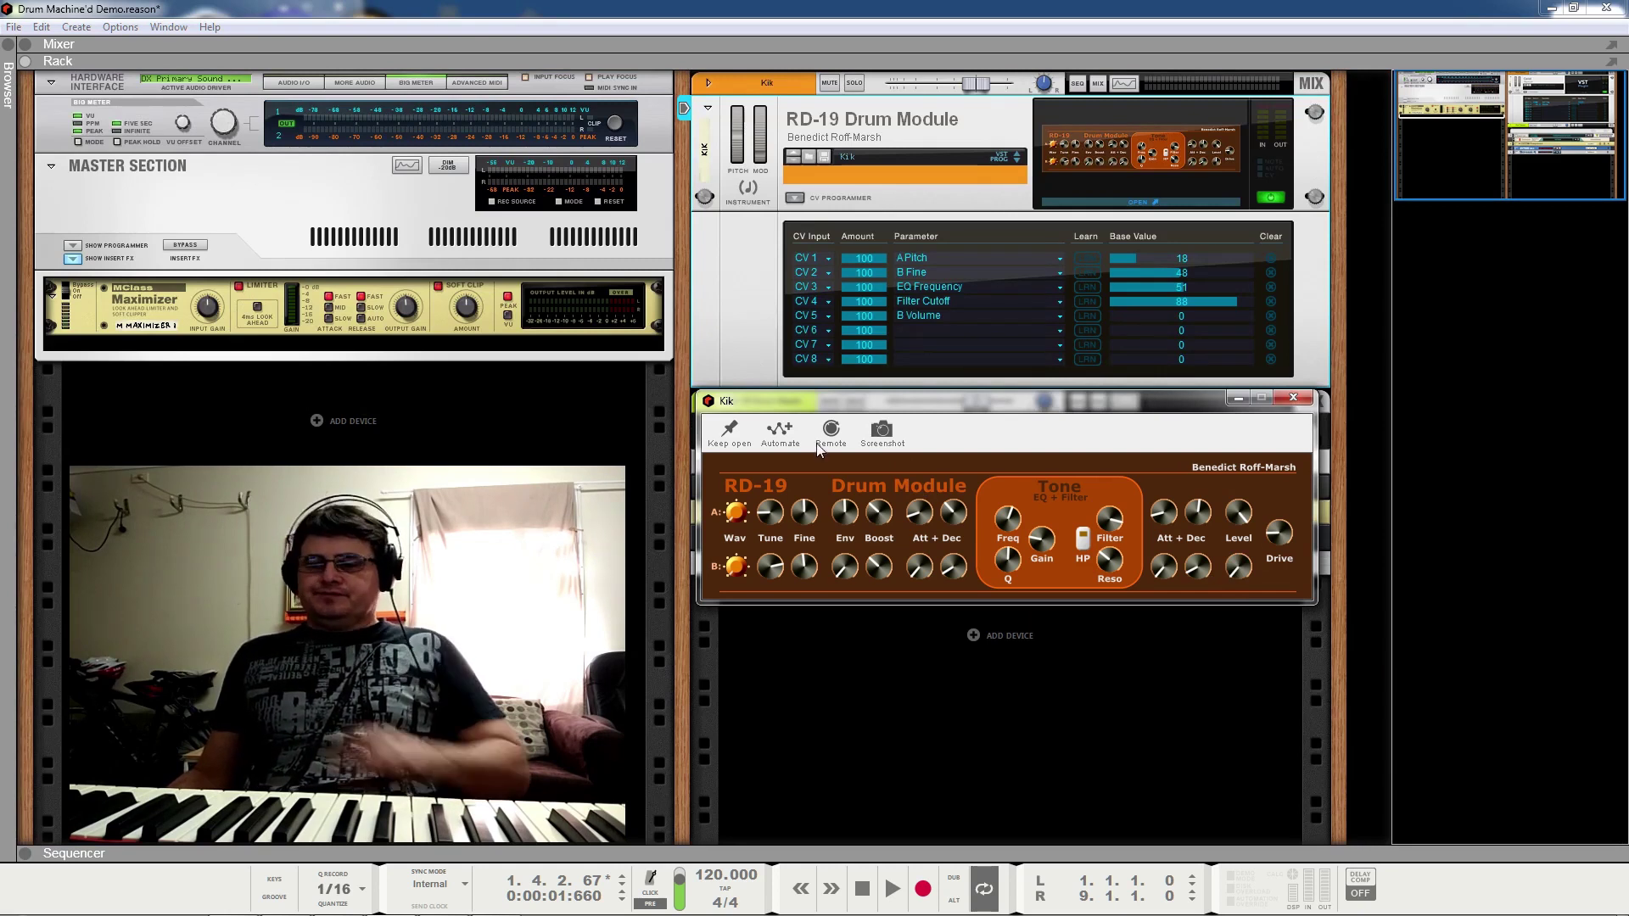
Step: Tune oscillator A of the Kik sound to a pitch of 48 and open the filter cutoff to 100
left_click_drag(770, 517, 817, 509)
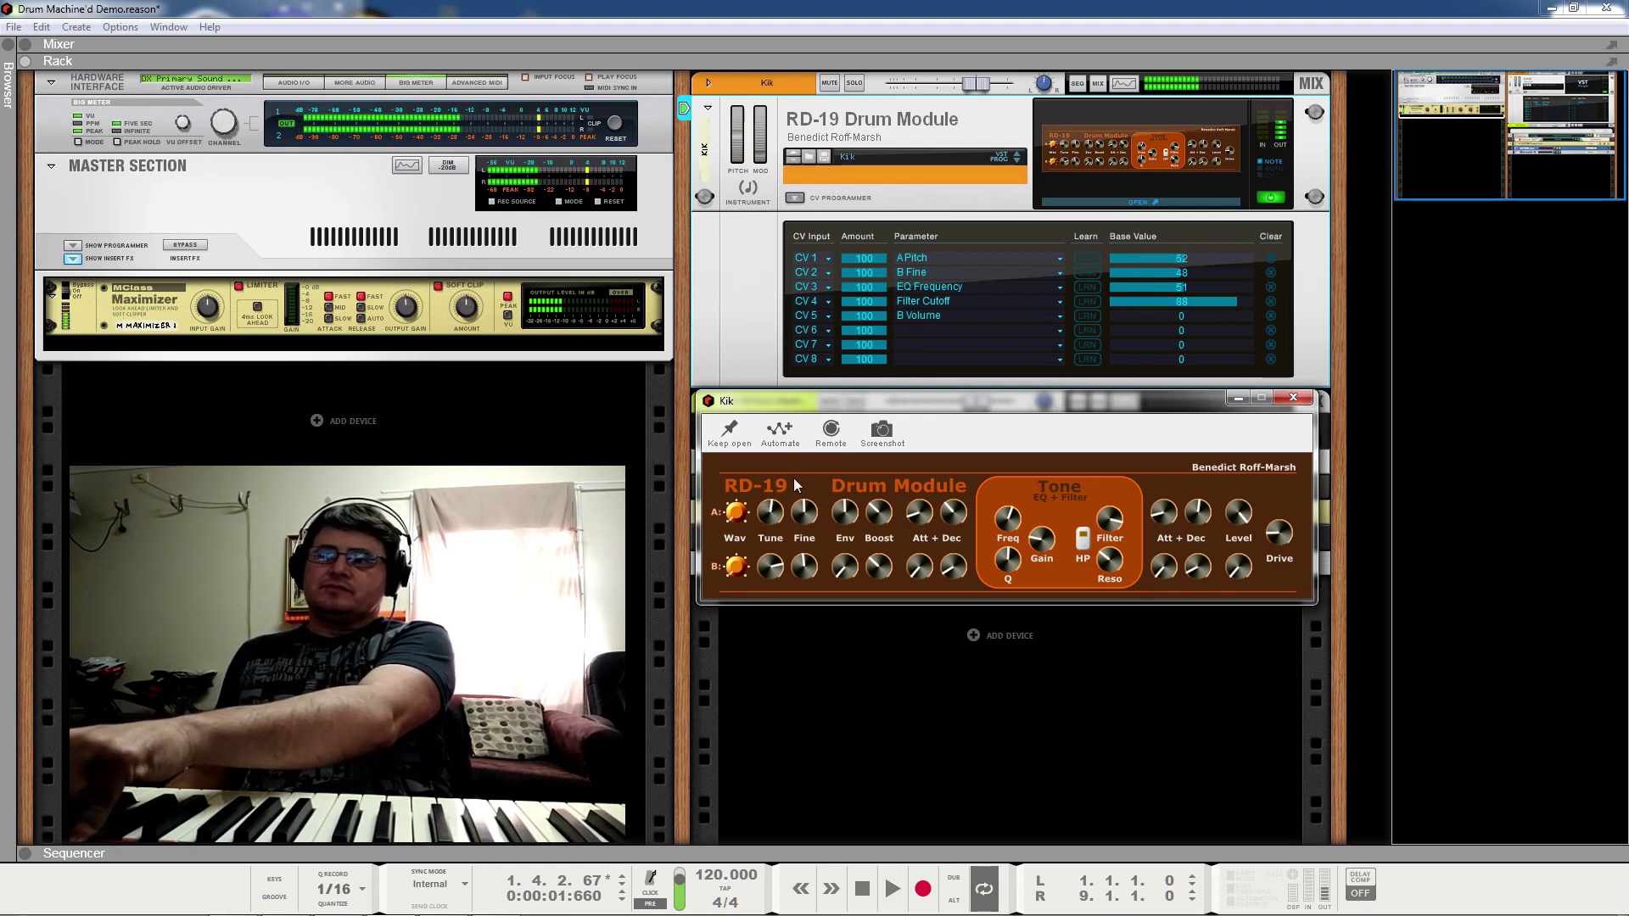
left_click_drag(1110, 517, 1125, 455)
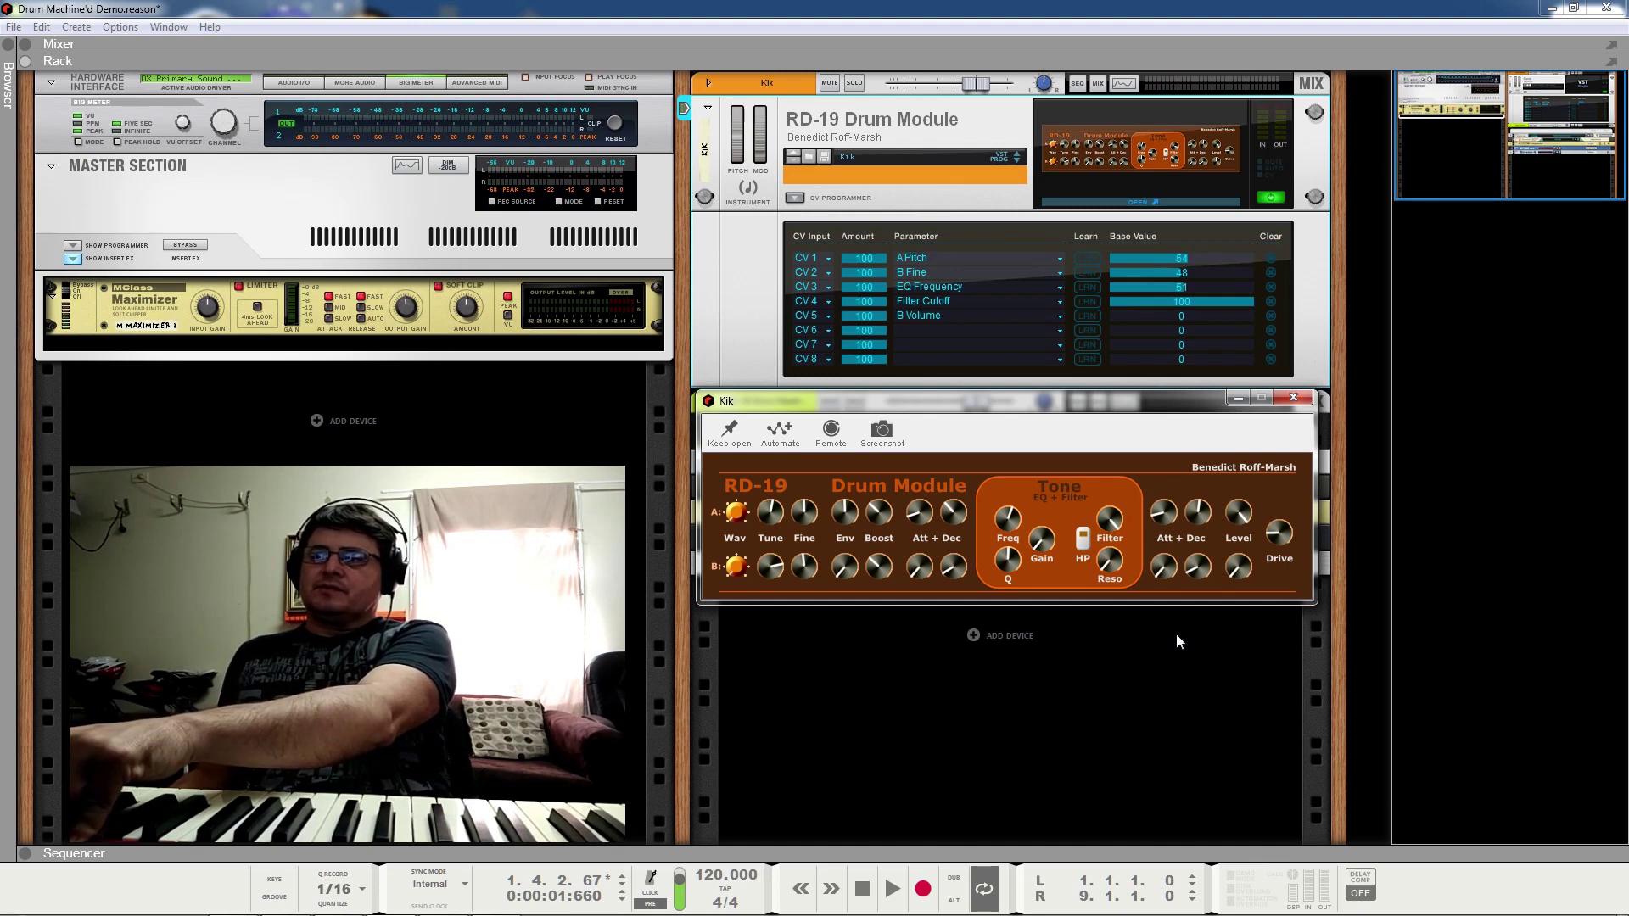
left_click_drag(770, 514, 719, 459)
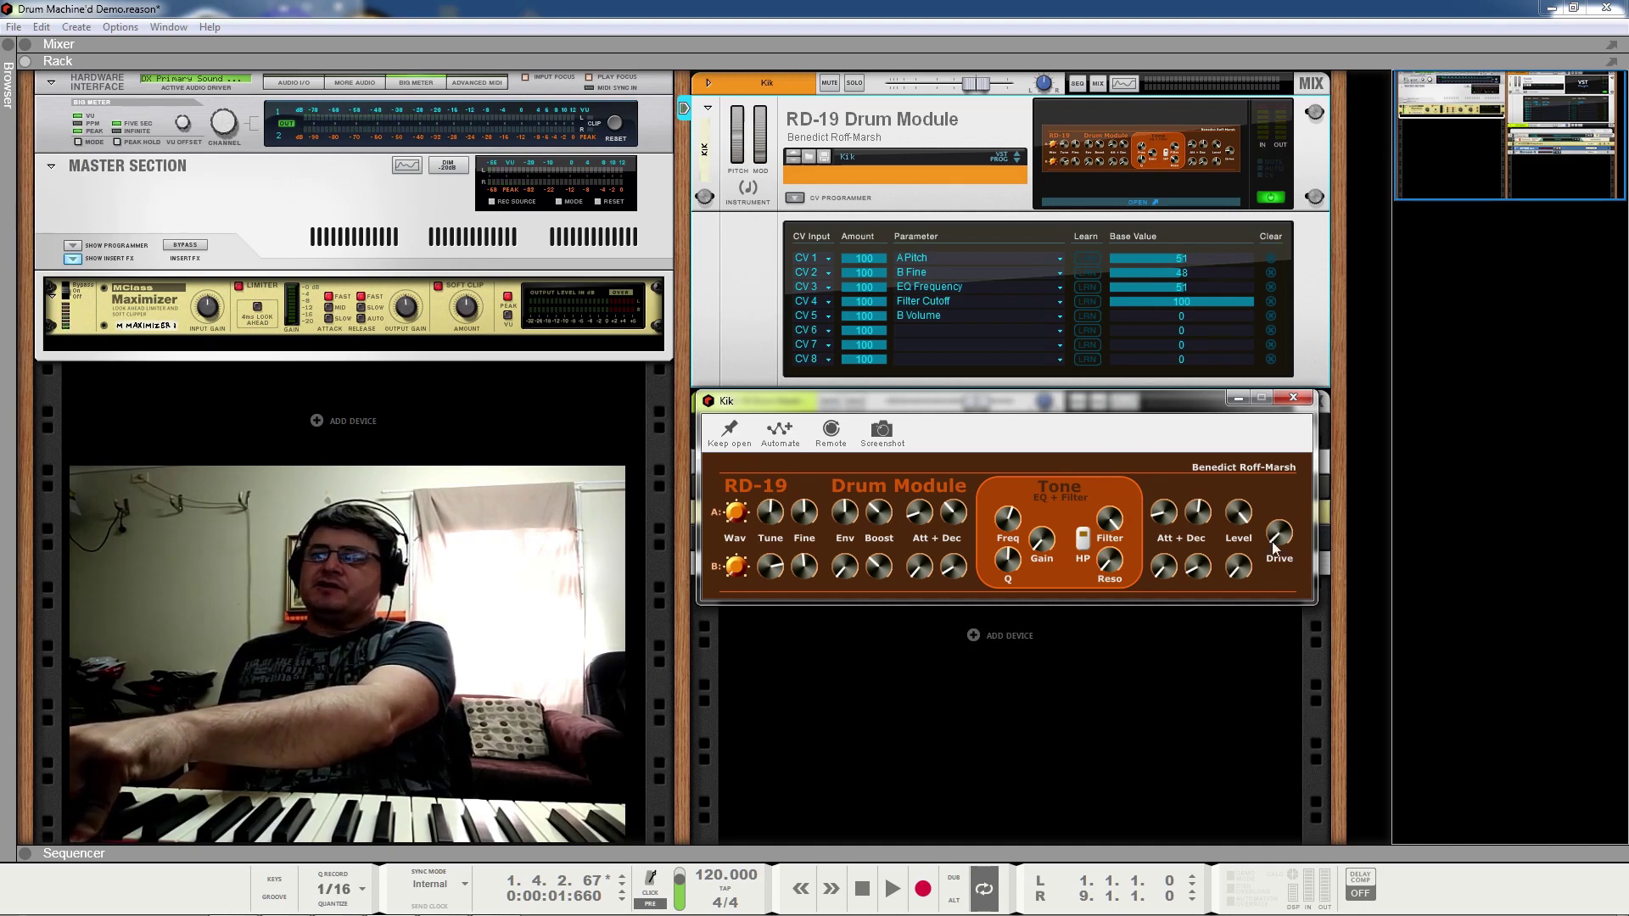
left_click_drag(762, 511, 793, 480)
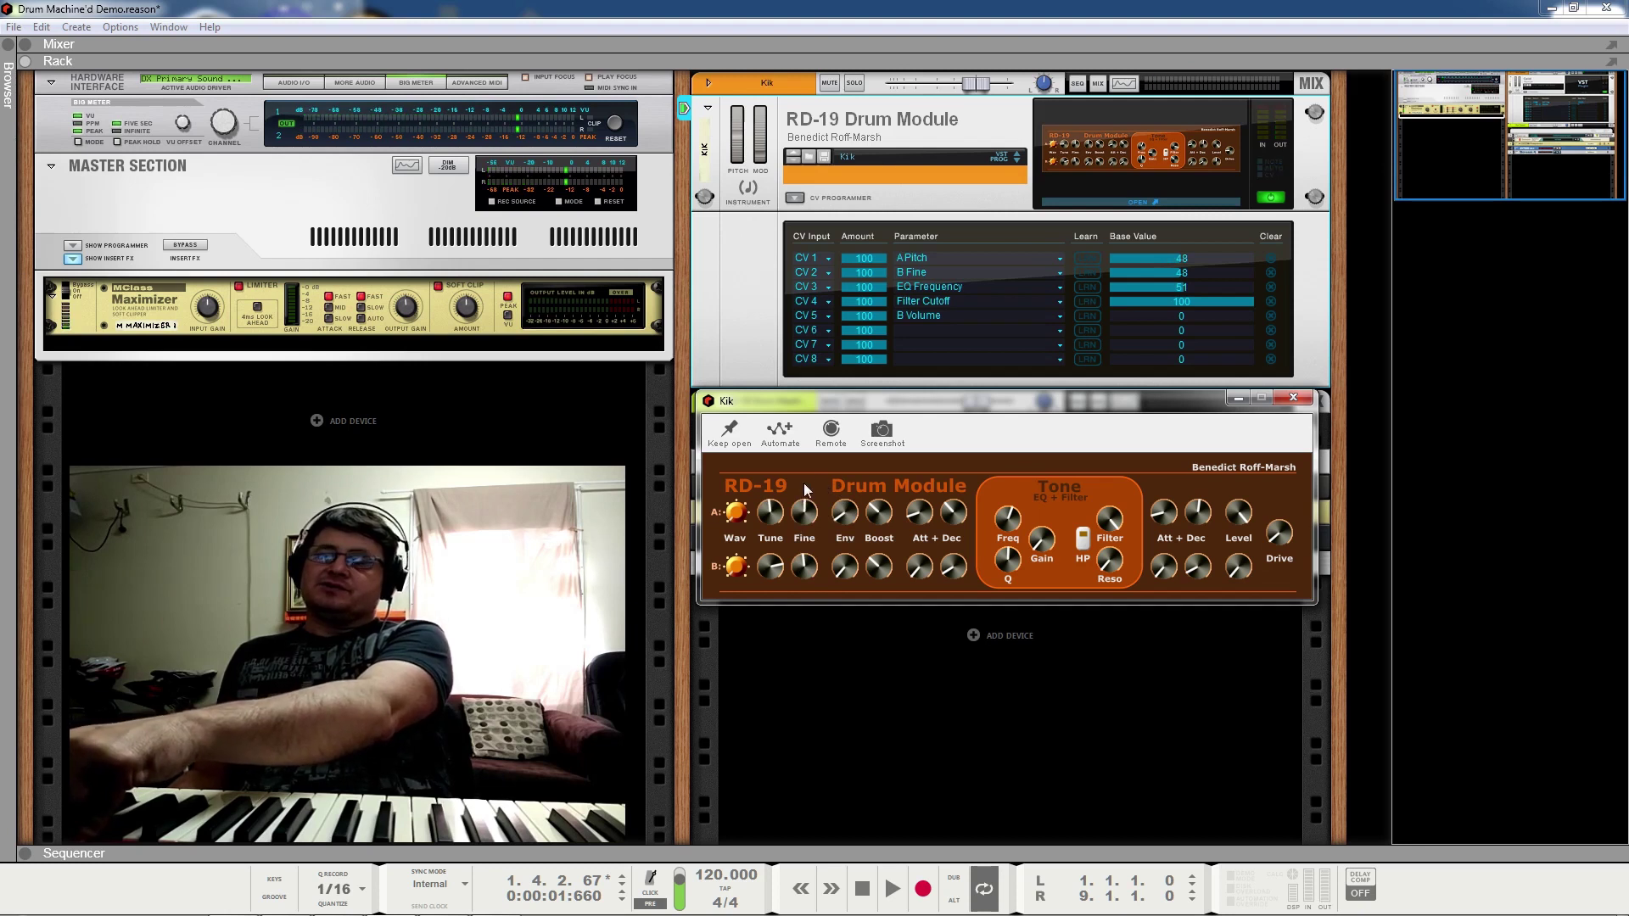
Step: Sweep oscillator A's pitch between 0 and 100 and settle it at 35
left_click_drag(770, 515, 1065, 604)
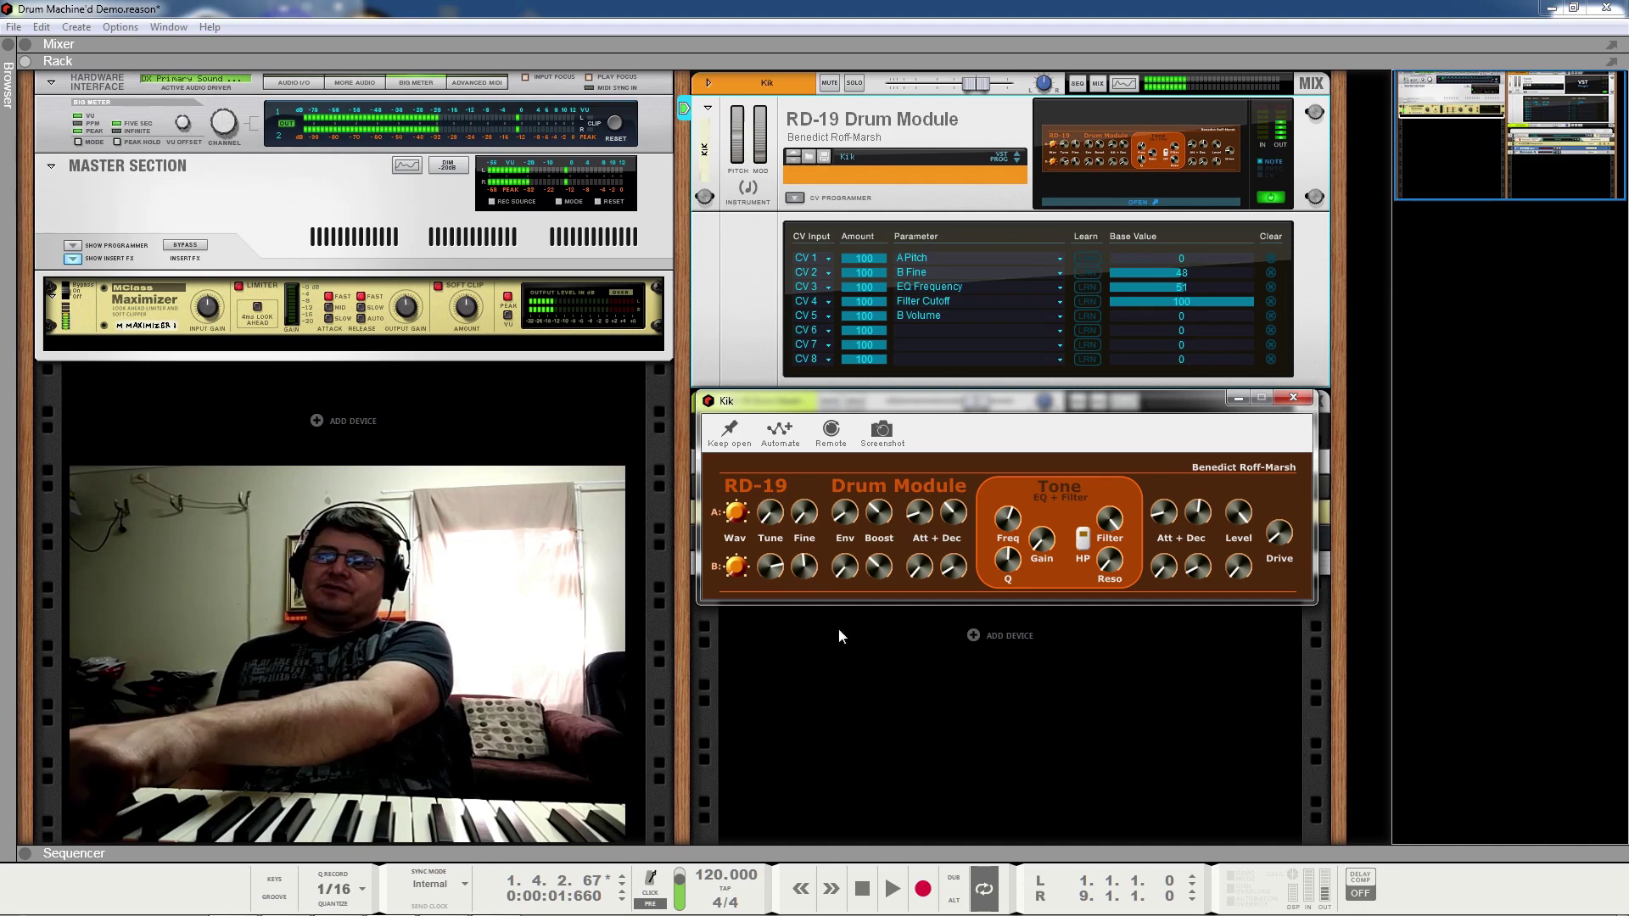
mouse_move(770, 514)
left_mouse_down()
mouse_move(810, 520)
mouse_move(754, 532)
left_mouse_up()
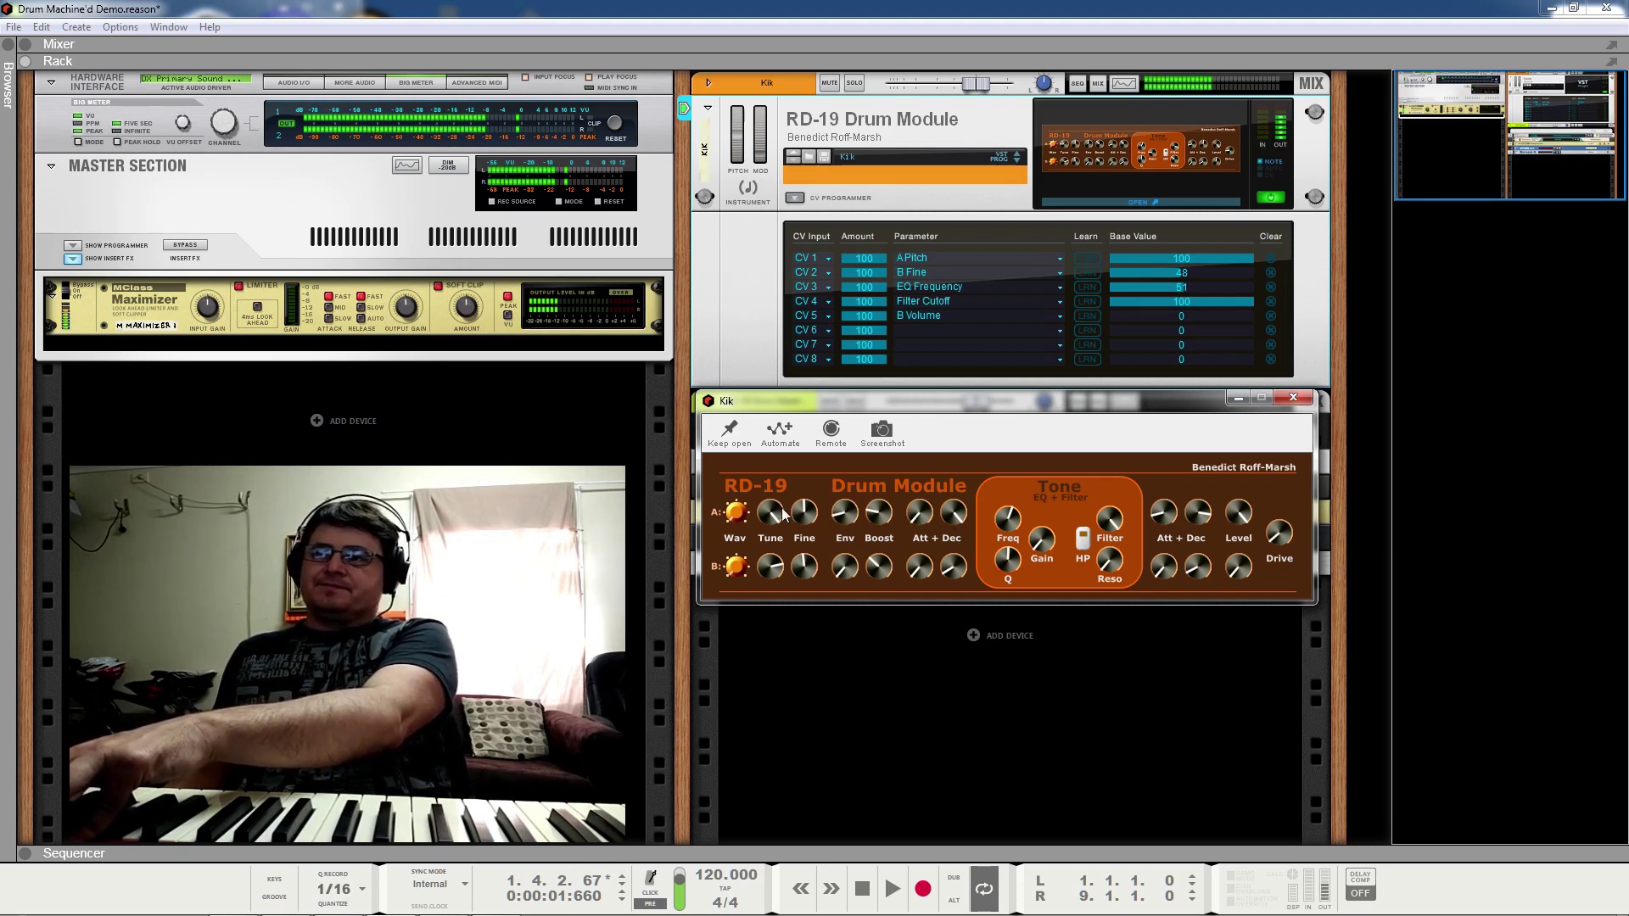
left_click_drag(772, 513, 770, 580)
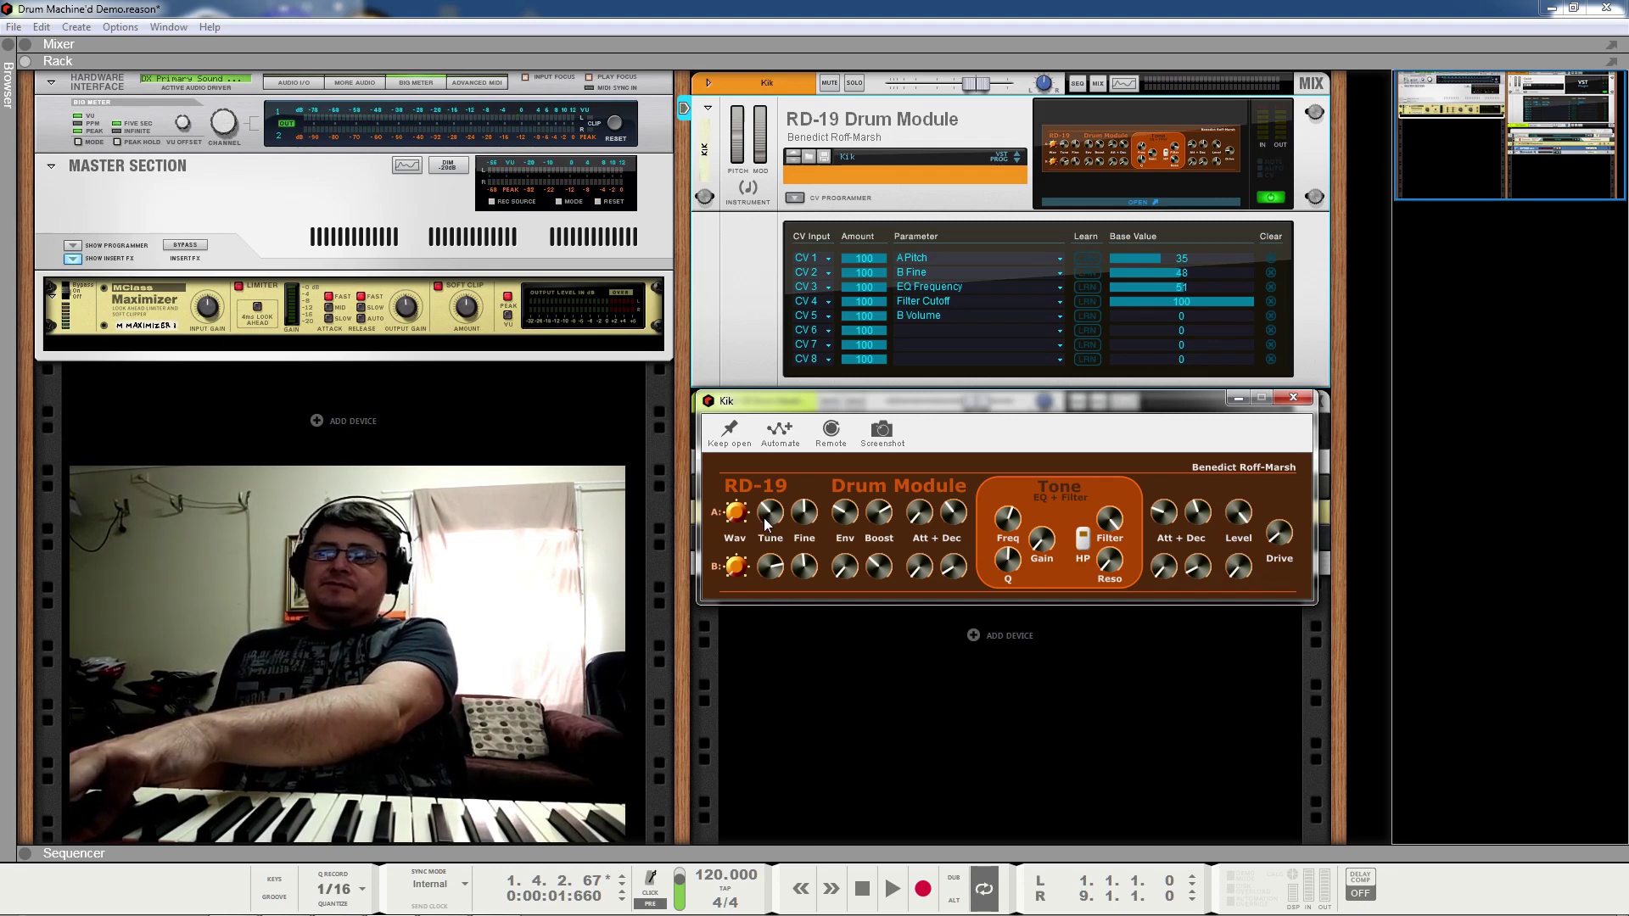
Step: Bring in oscillator B with its fine tuning at 67 and its volume at 57
left_click_drag(1239, 567, 987, 542)
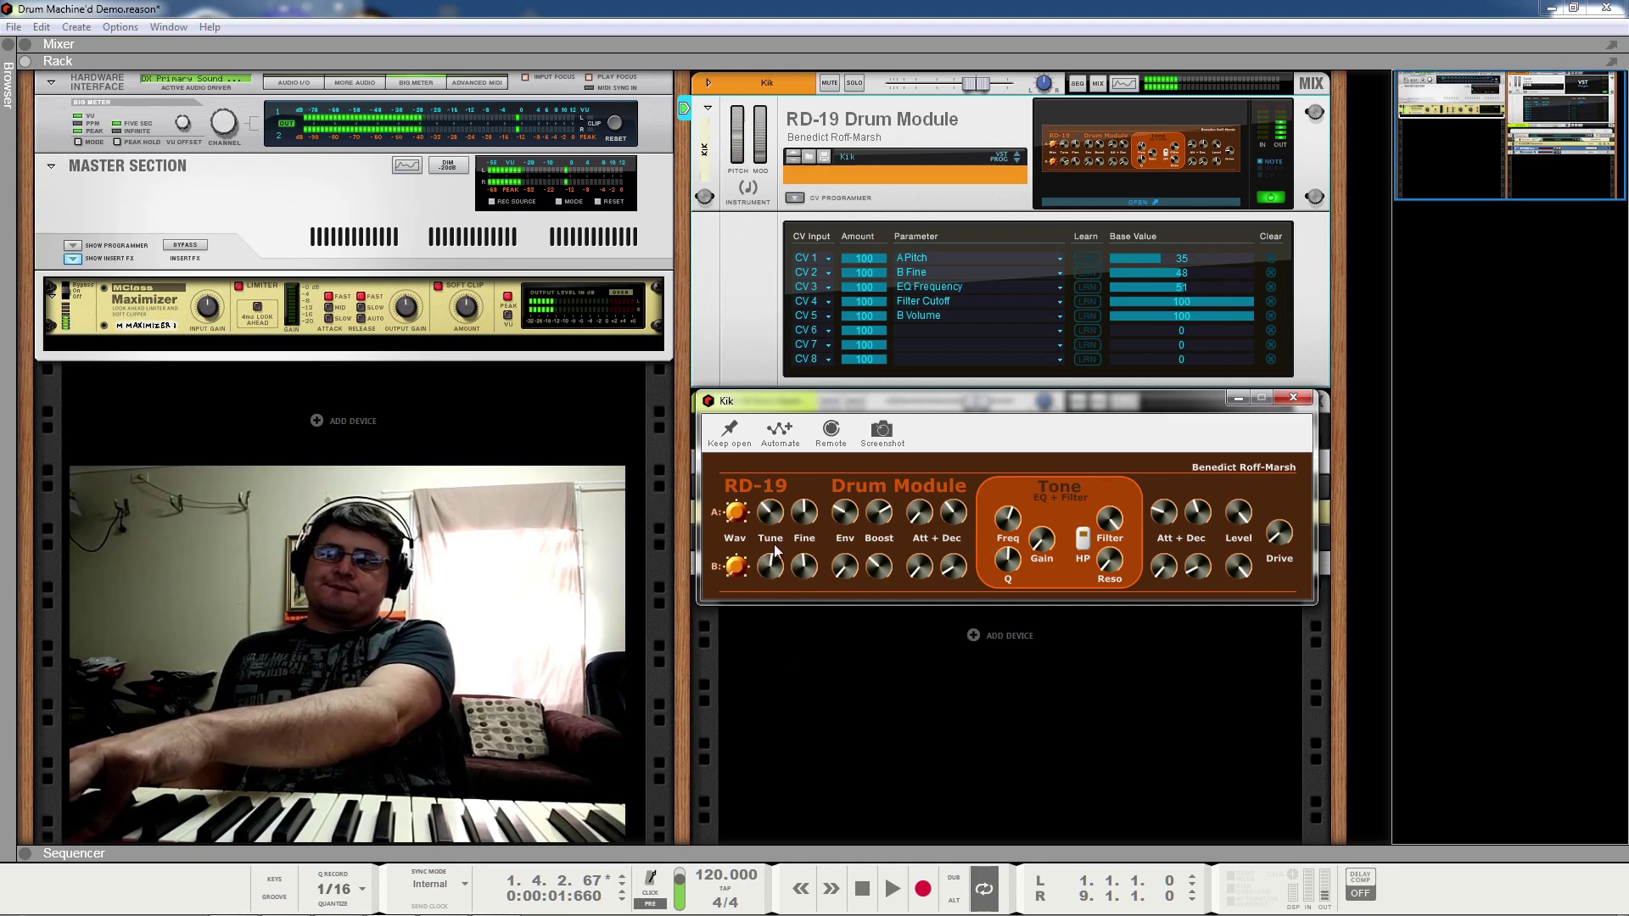
left_click_drag(806, 575, 817, 568)
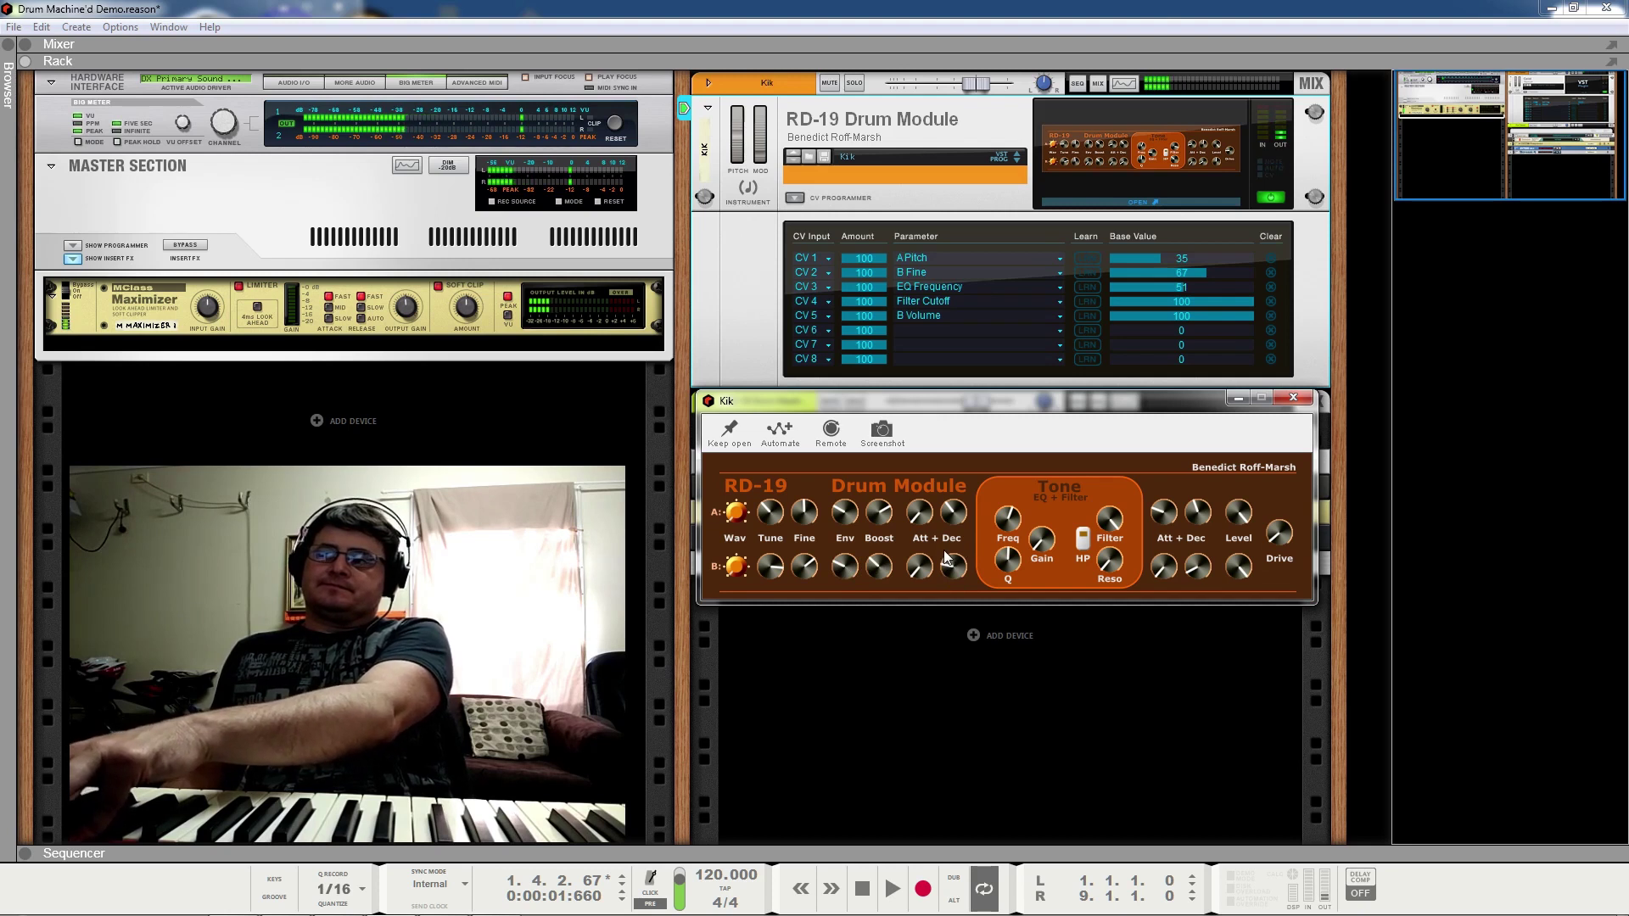
left_click_drag(1256, 579, 1249, 599)
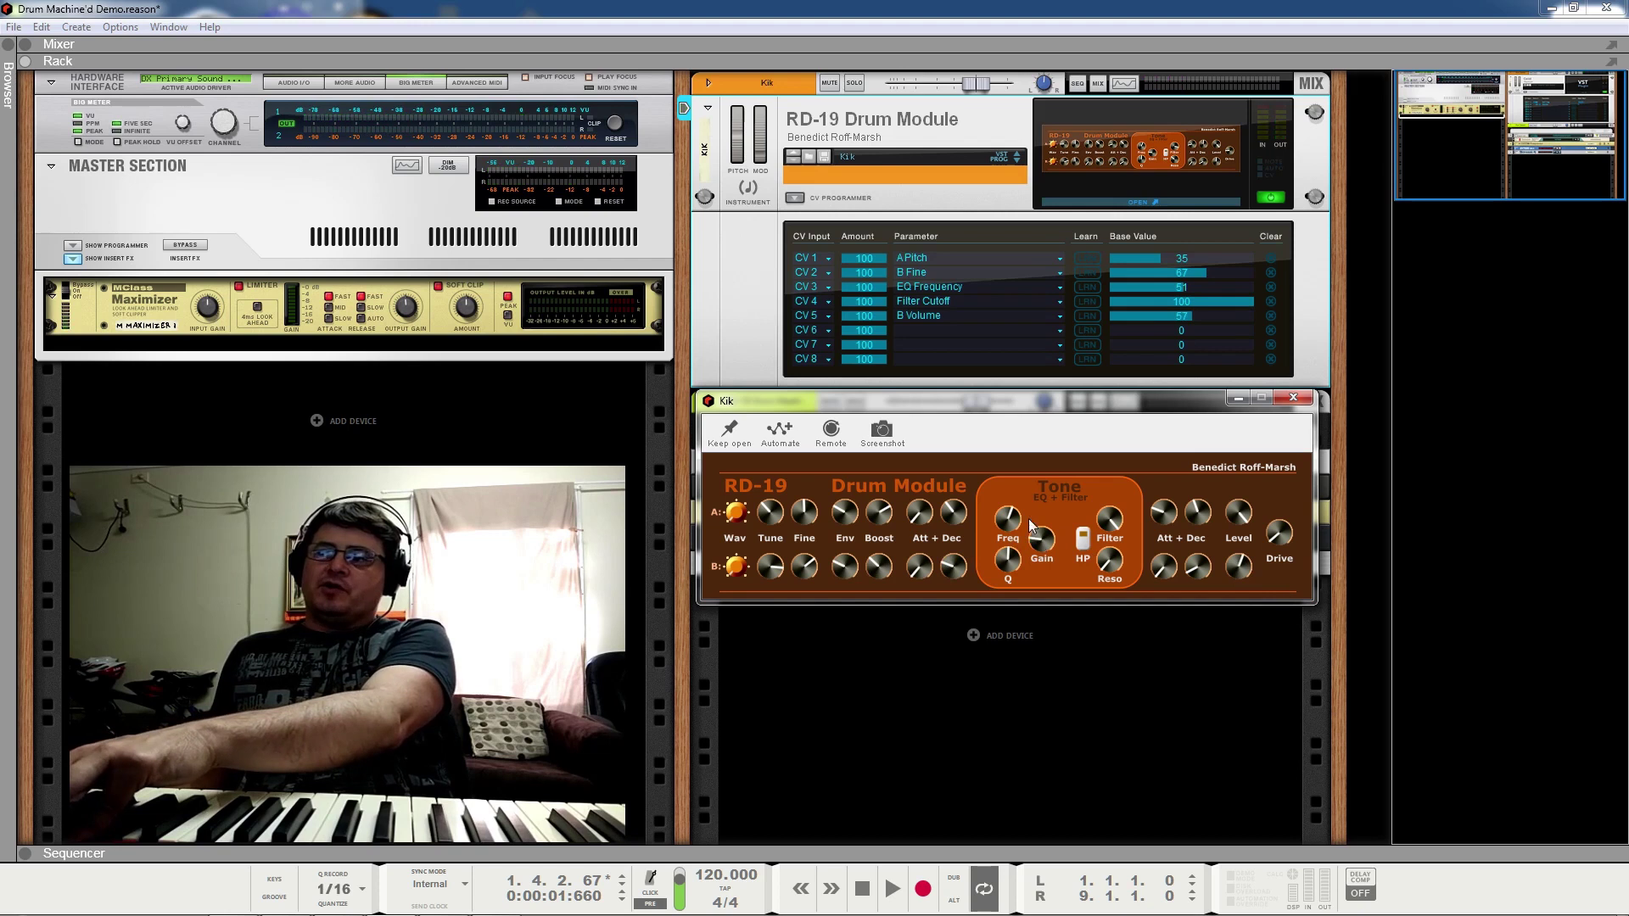
Step: Shape the tone with an EQ frequency of 31 and more drive, and set oscillator B's volume to 74
mouse_move(1009, 521)
left_mouse_down()
mouse_move(1020, 582)
mouse_move(1006, 537)
mouse_move(1031, 513)
mouse_move(1036, 555)
mouse_move(1014, 558)
mouse_move(1005, 498)
left_mouse_up()
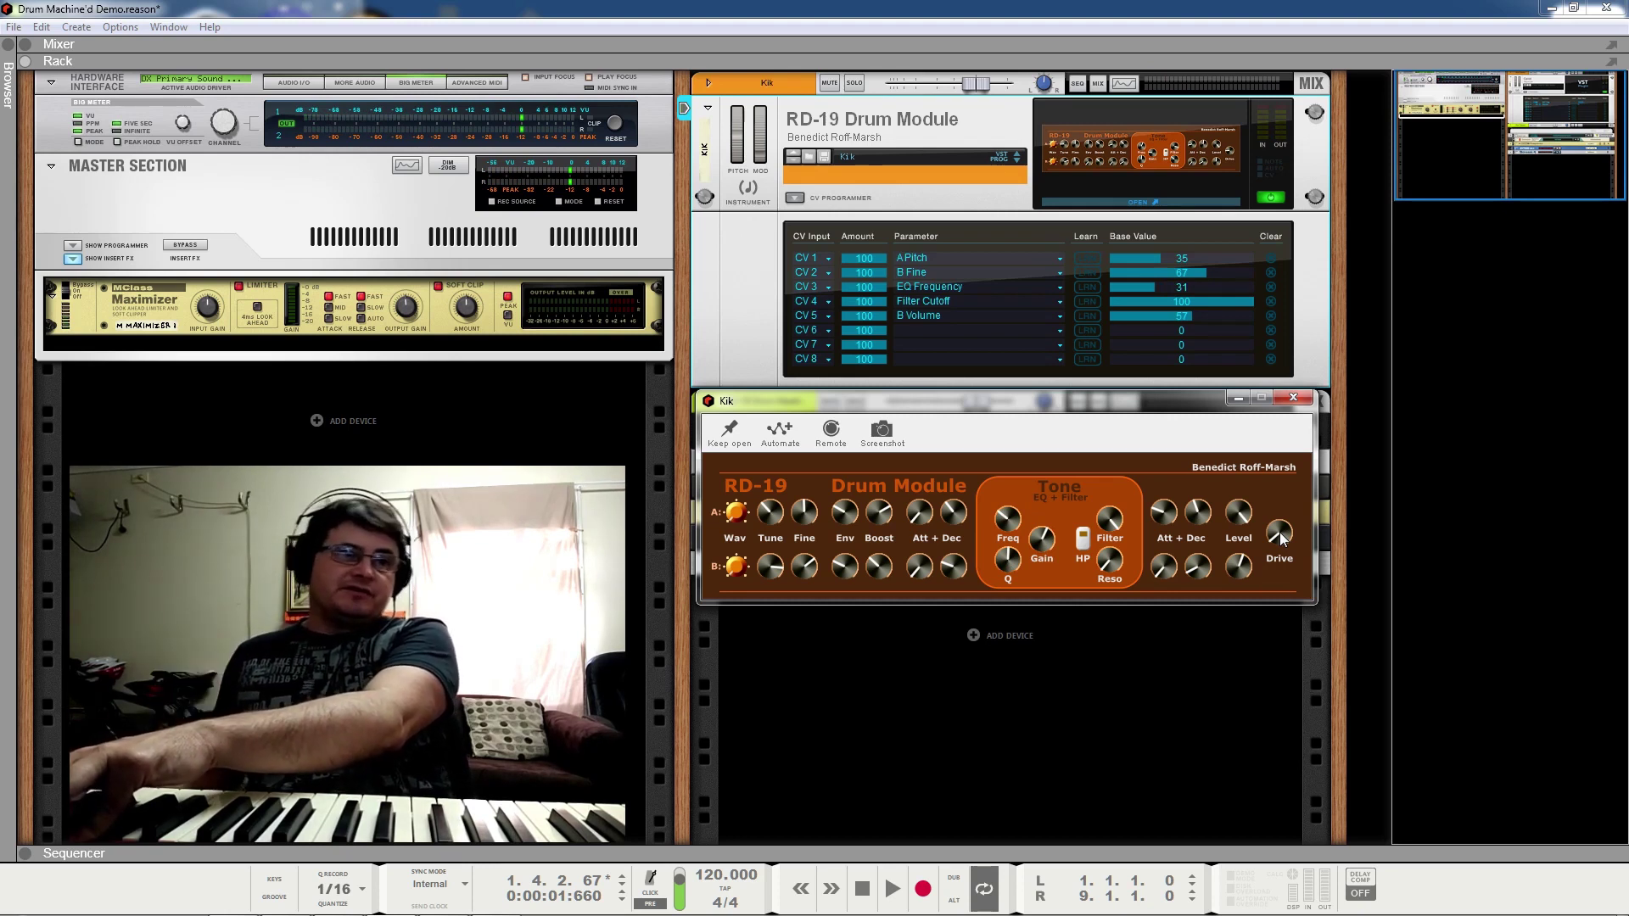
left_click_drag(1283, 539, 1284, 515)
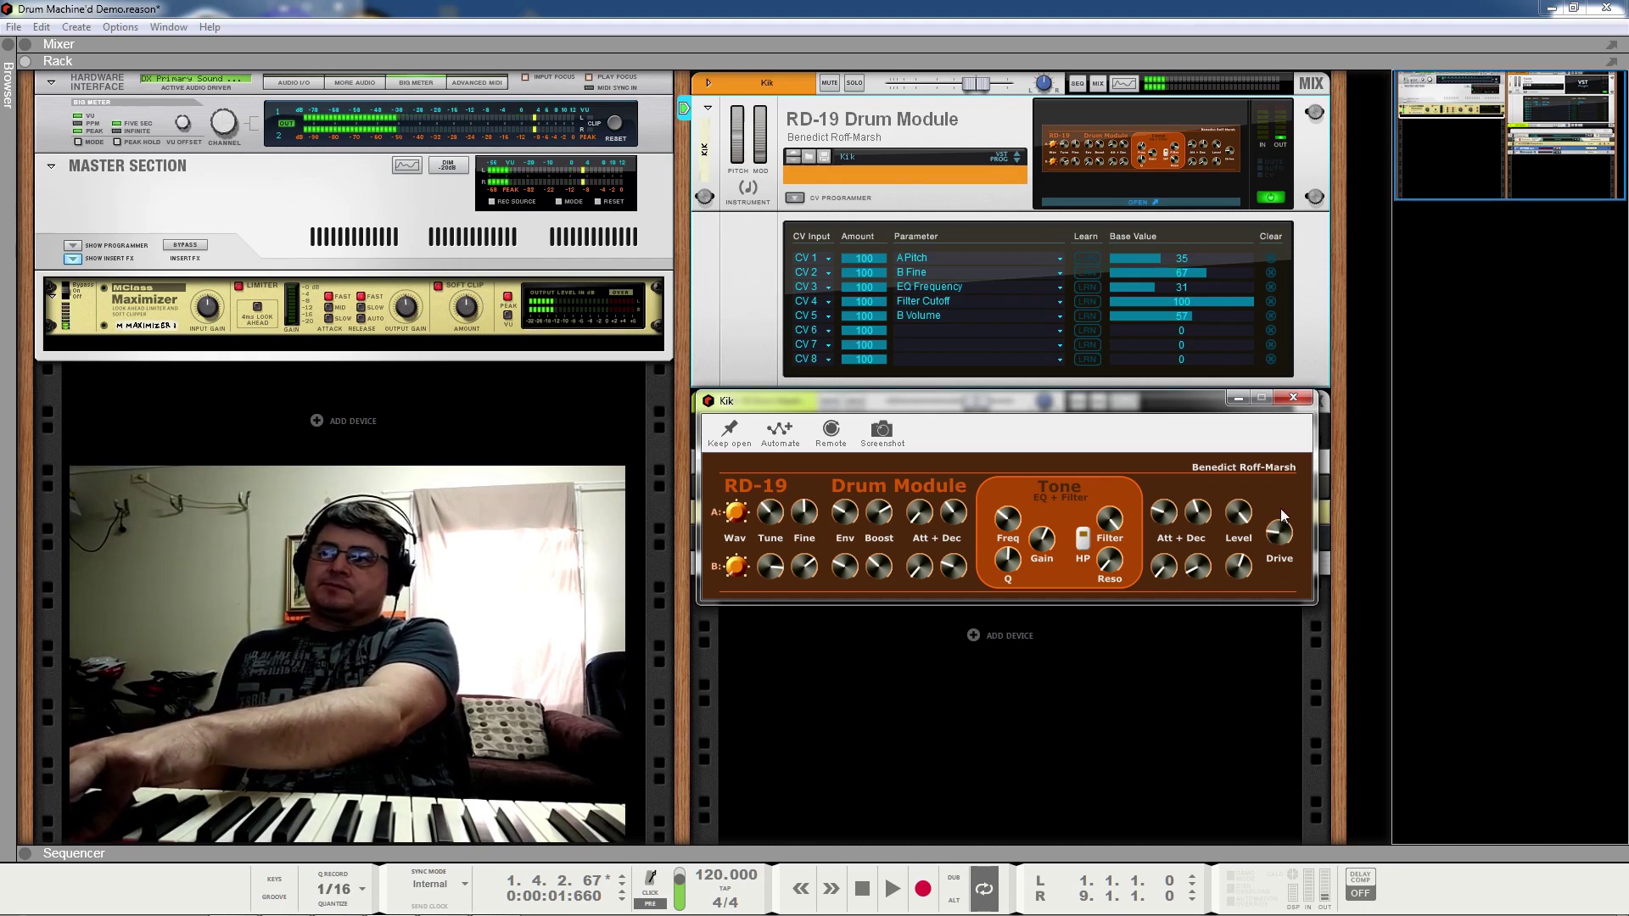
left_click_drag(1239, 565, 1214, 587)
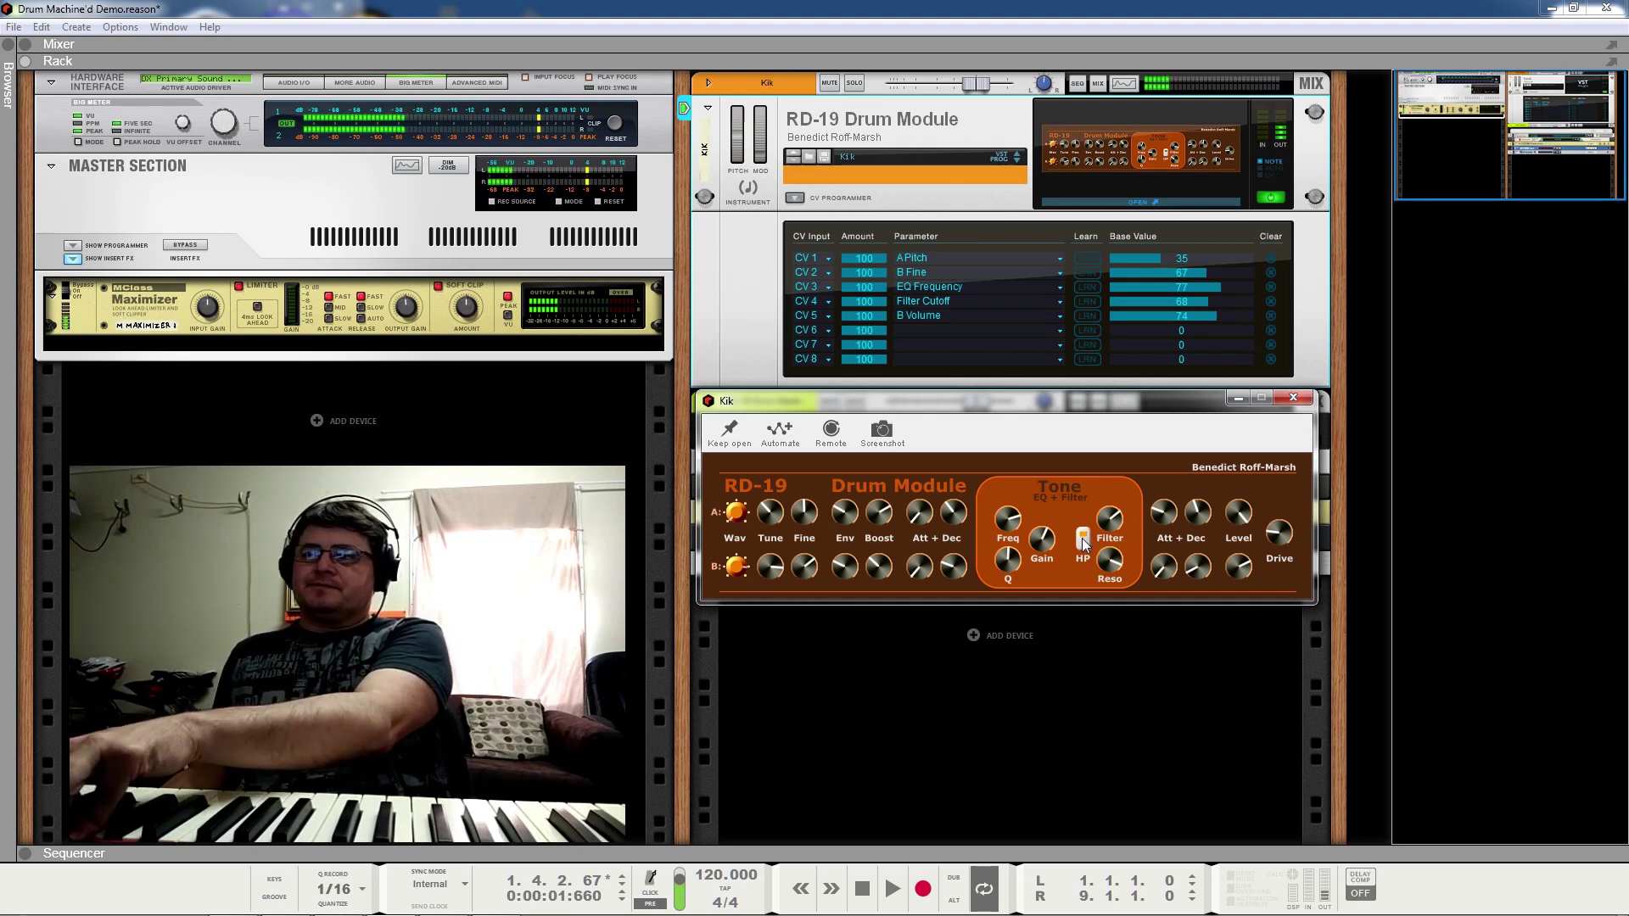
Step: Sweep the Kik sound's filter cutoff down to 19 and back up to 100
left_click_drag(1111, 521, 1154, 539)
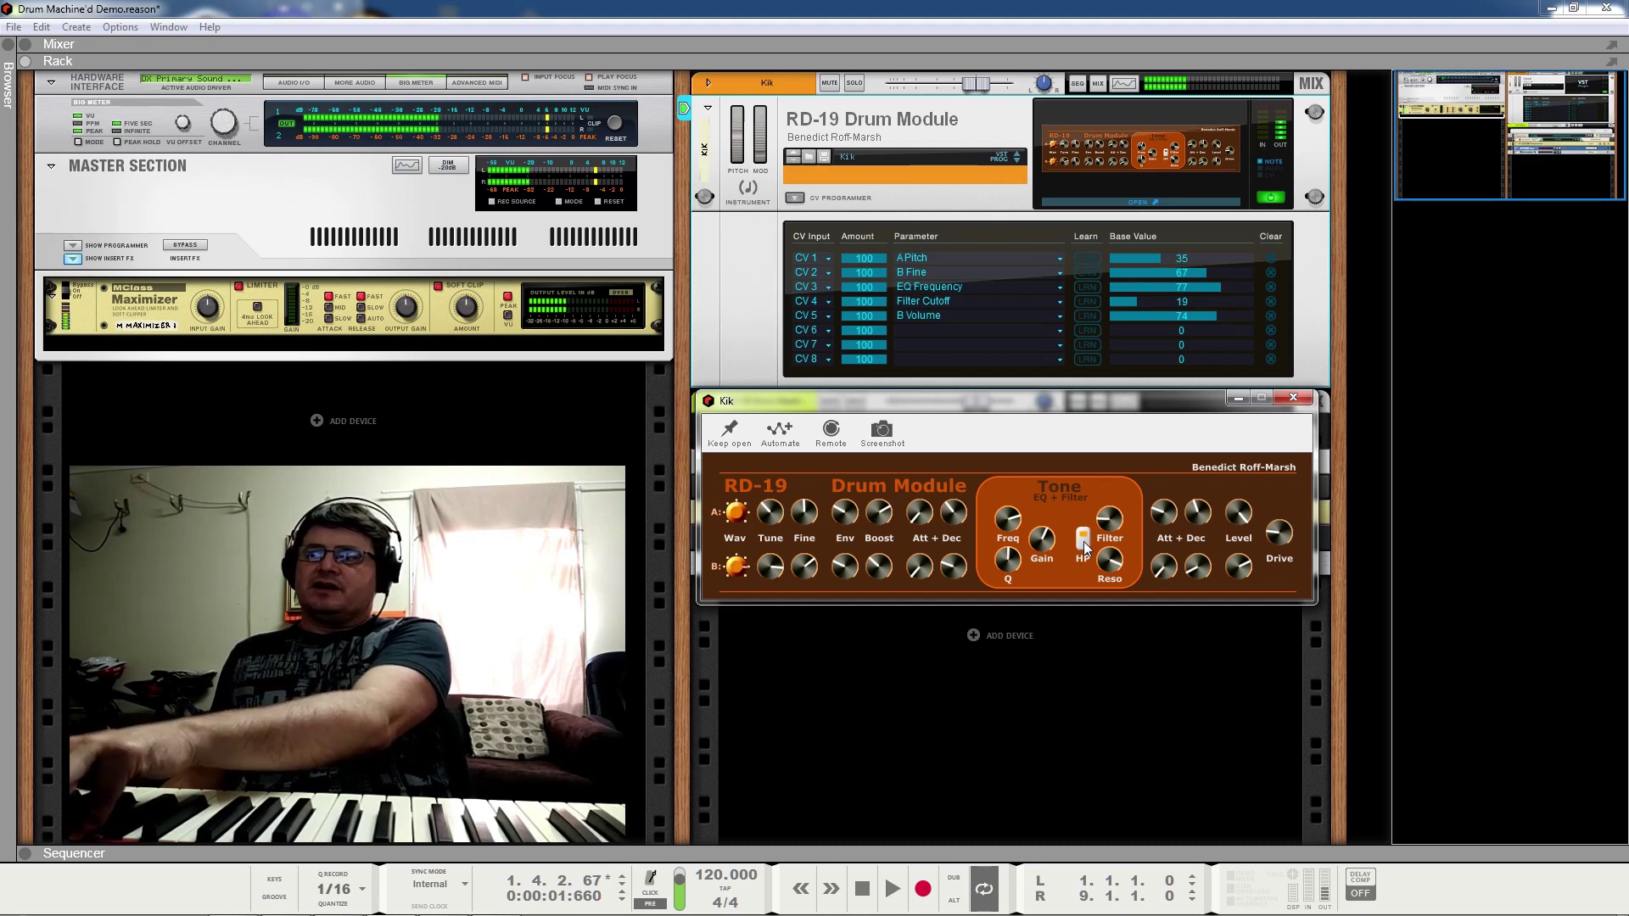
left_click_drag(1110, 532, 1109, 603)
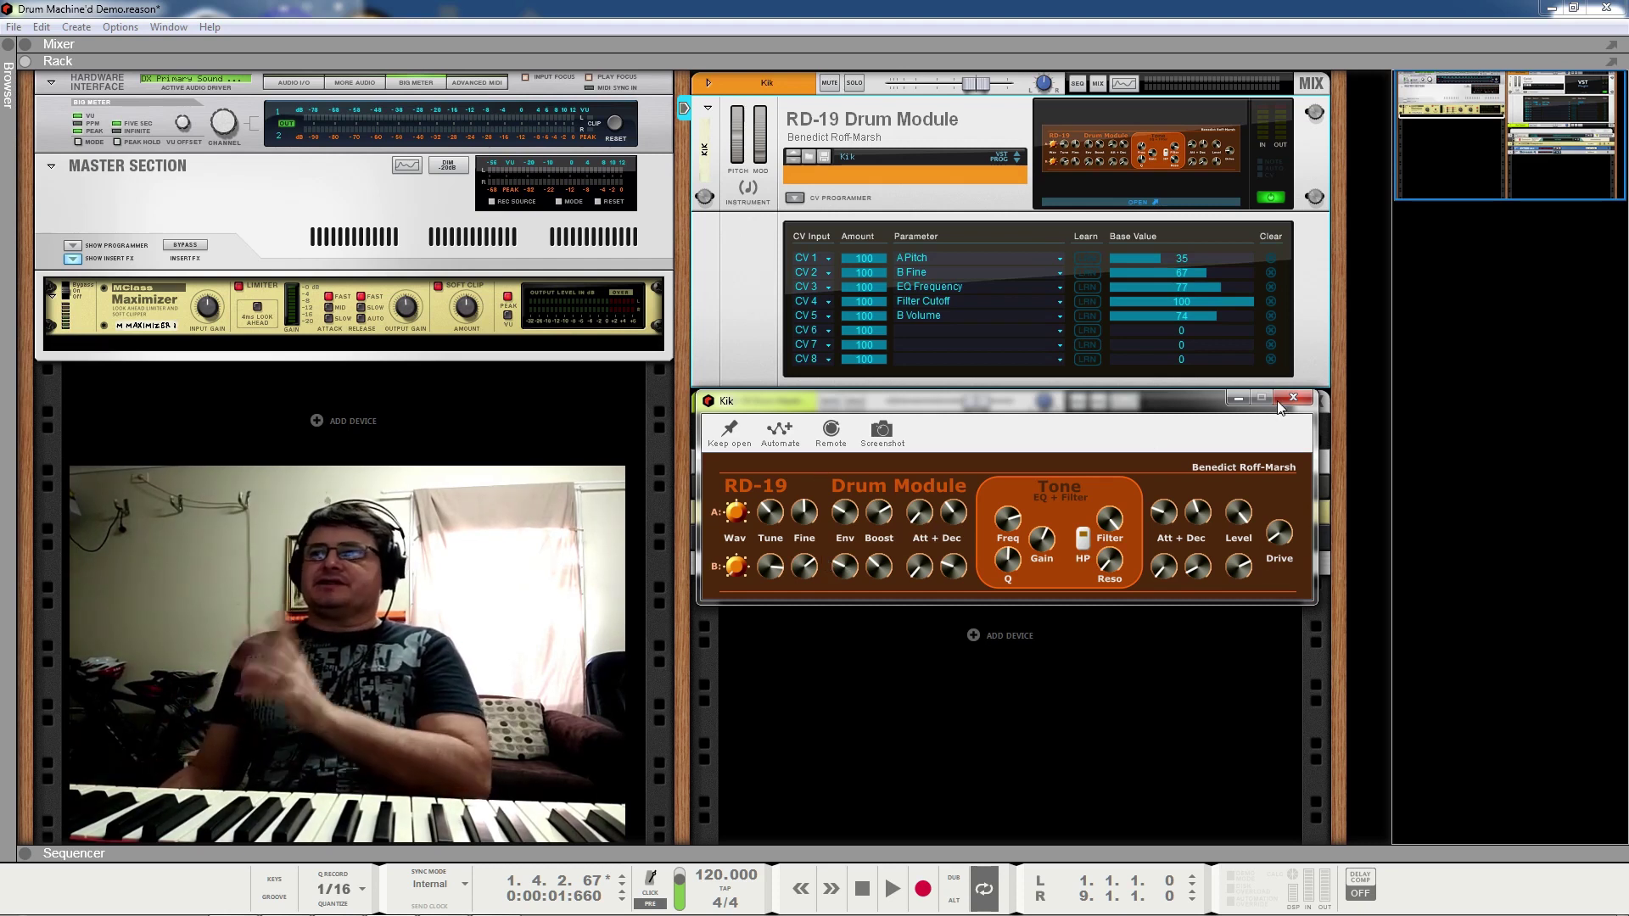
Step: Fold the RD-19 Drum Module, unfold the Combinator, and keep the module's control window open over the master section
left_click(707, 107)
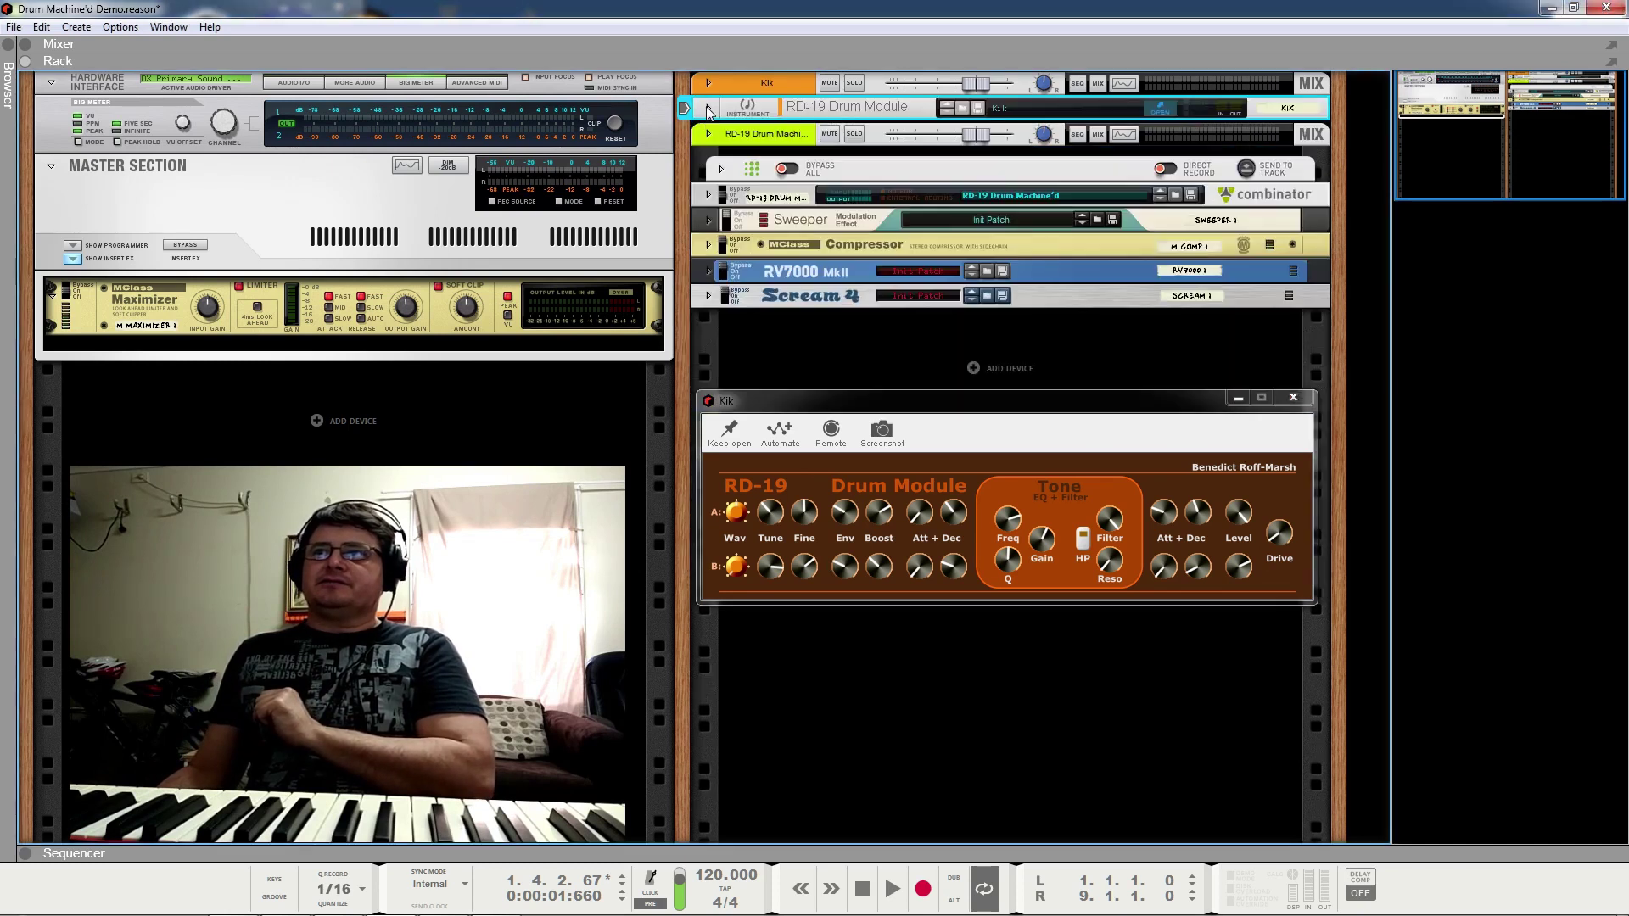
left_click_drag(1010, 416, 357, 69)
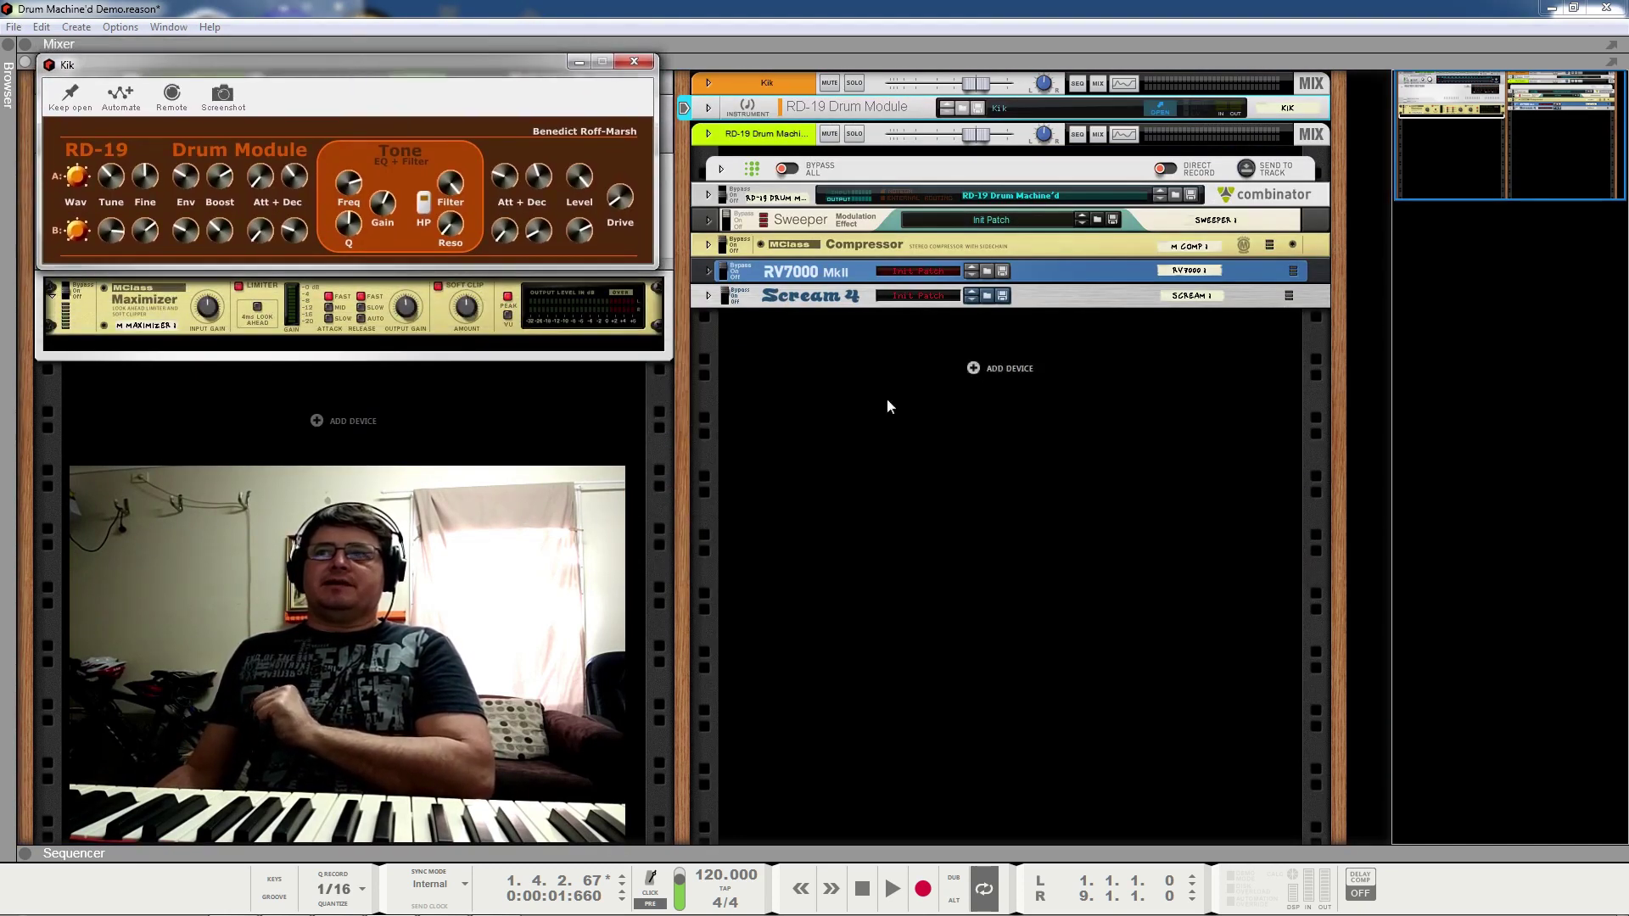
left_click(708, 197)
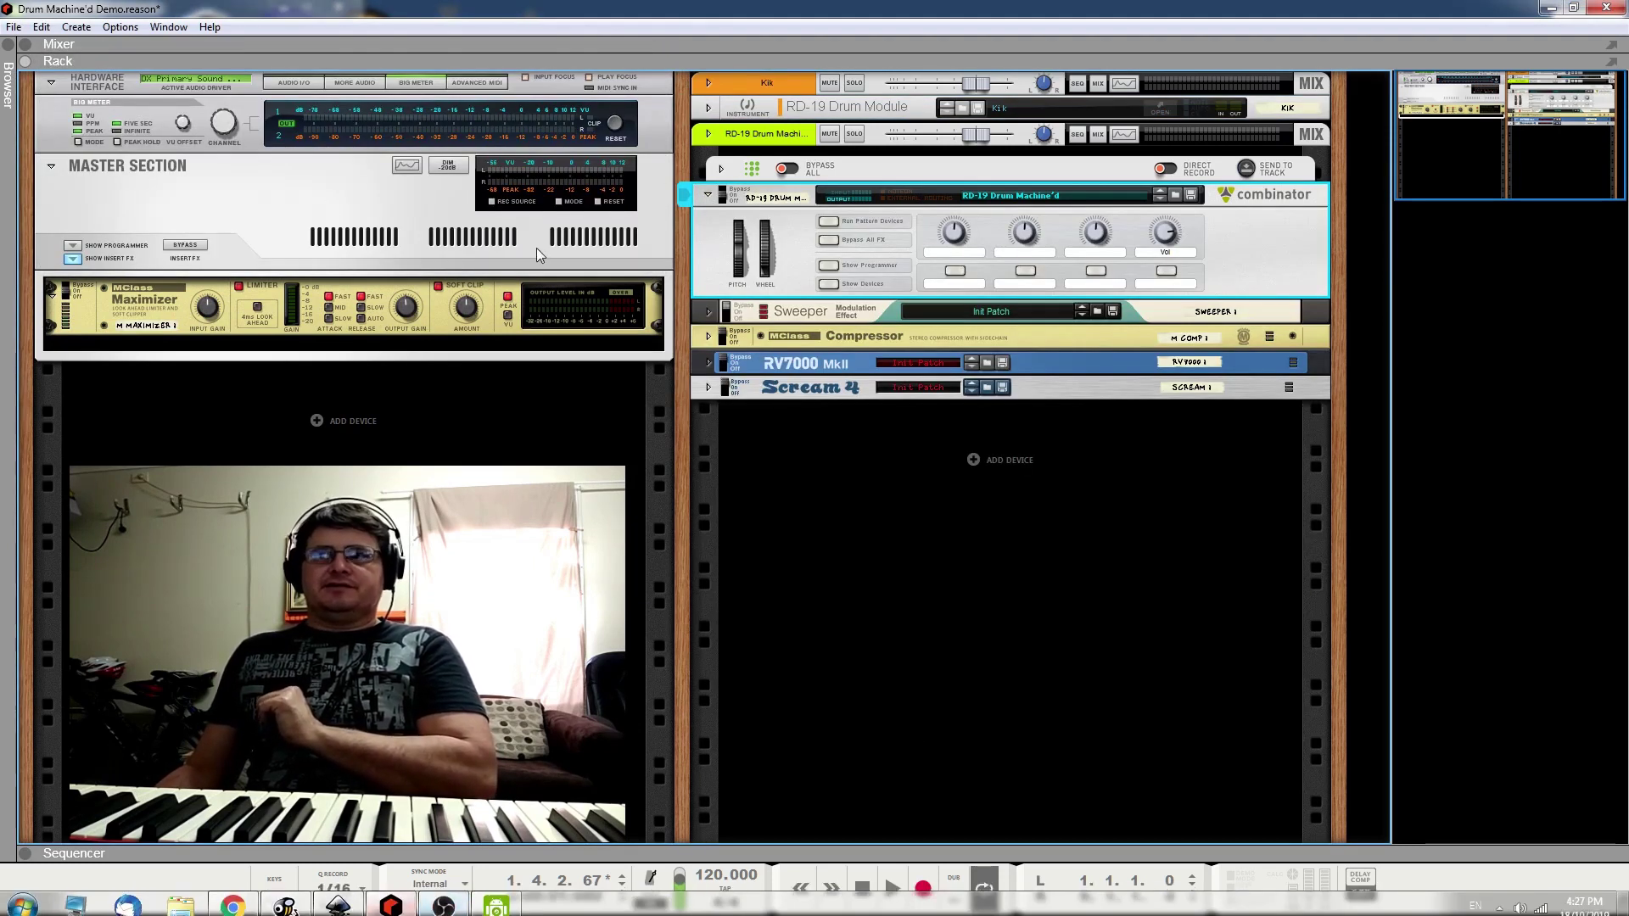
left_click(1163, 107)
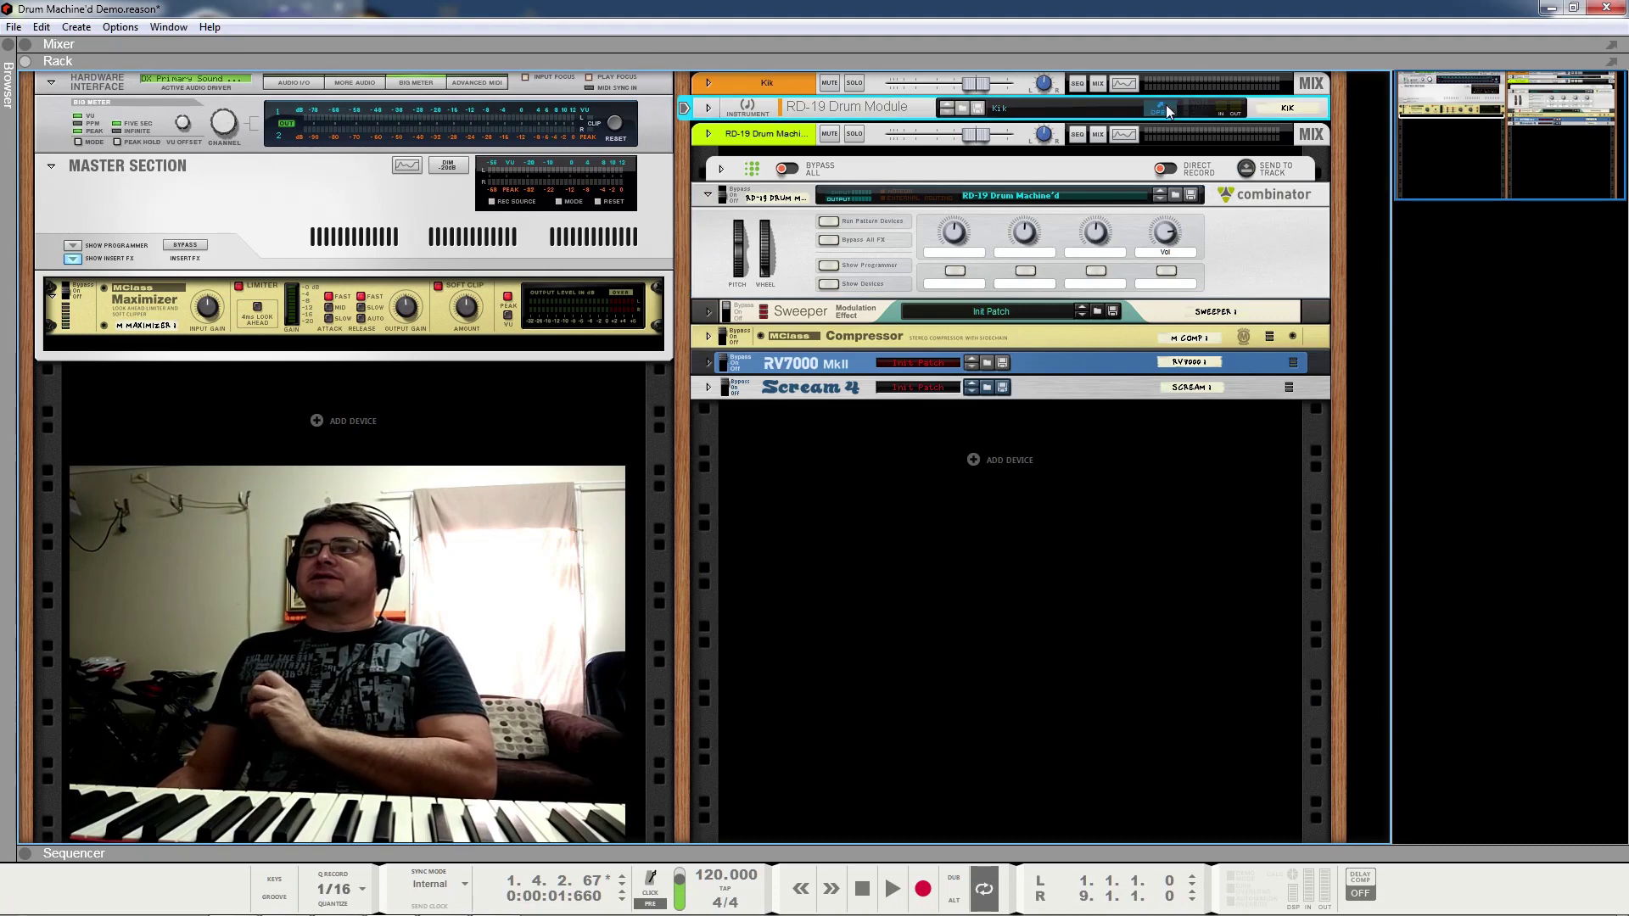
left_click(74, 95)
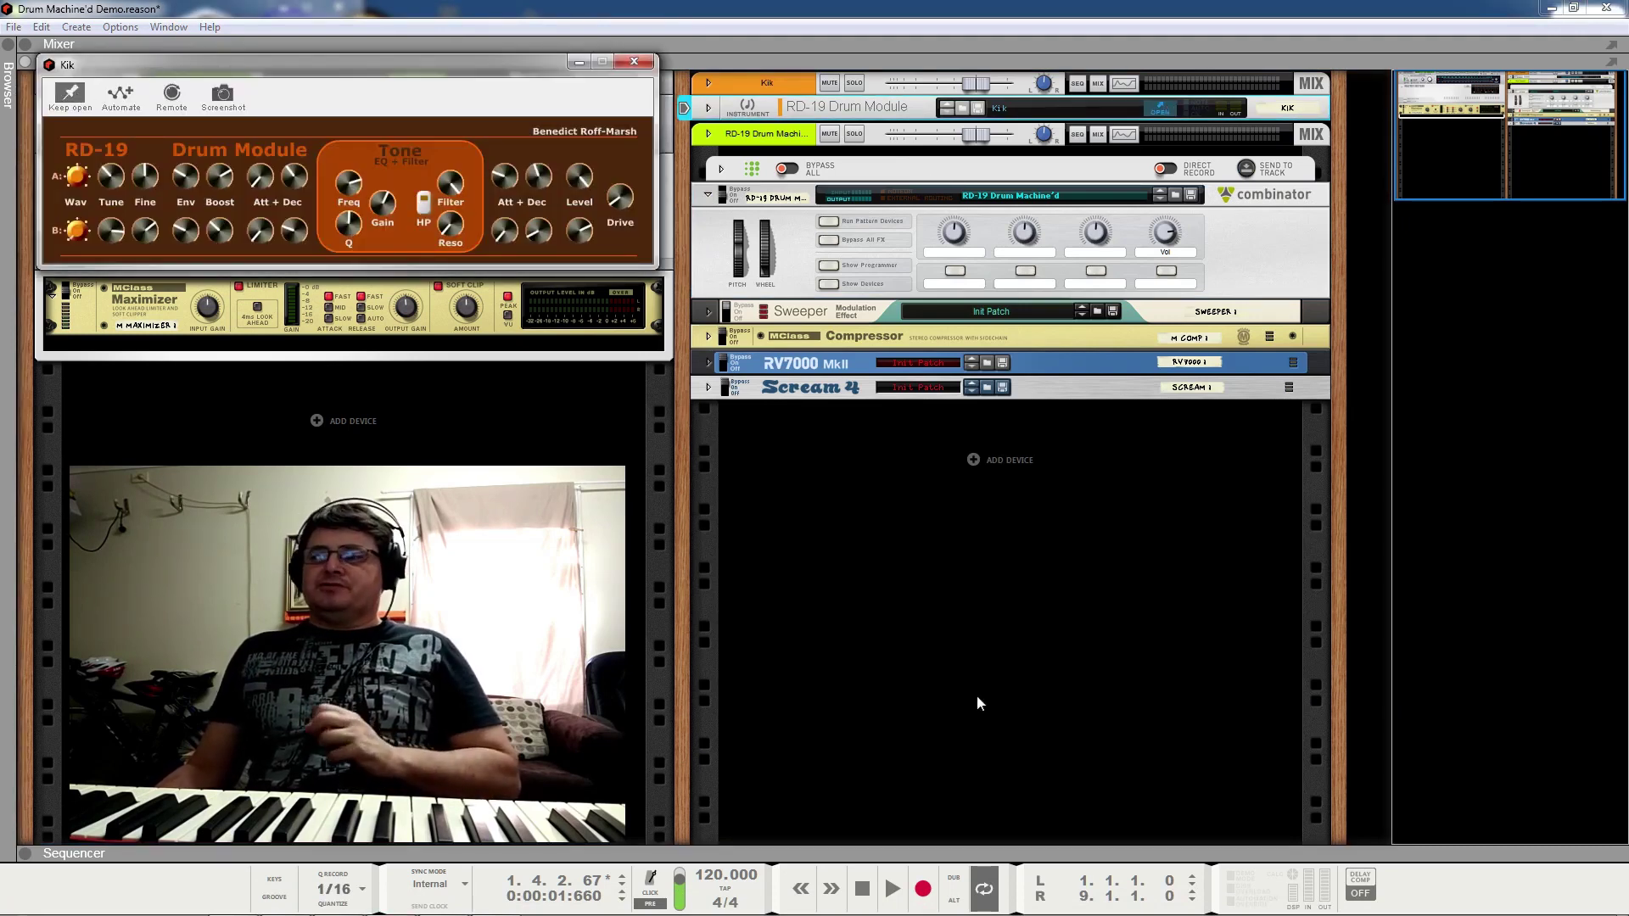
Step: Start playback from the beginning of the song
left_click(862, 889)
left_click(892, 889)
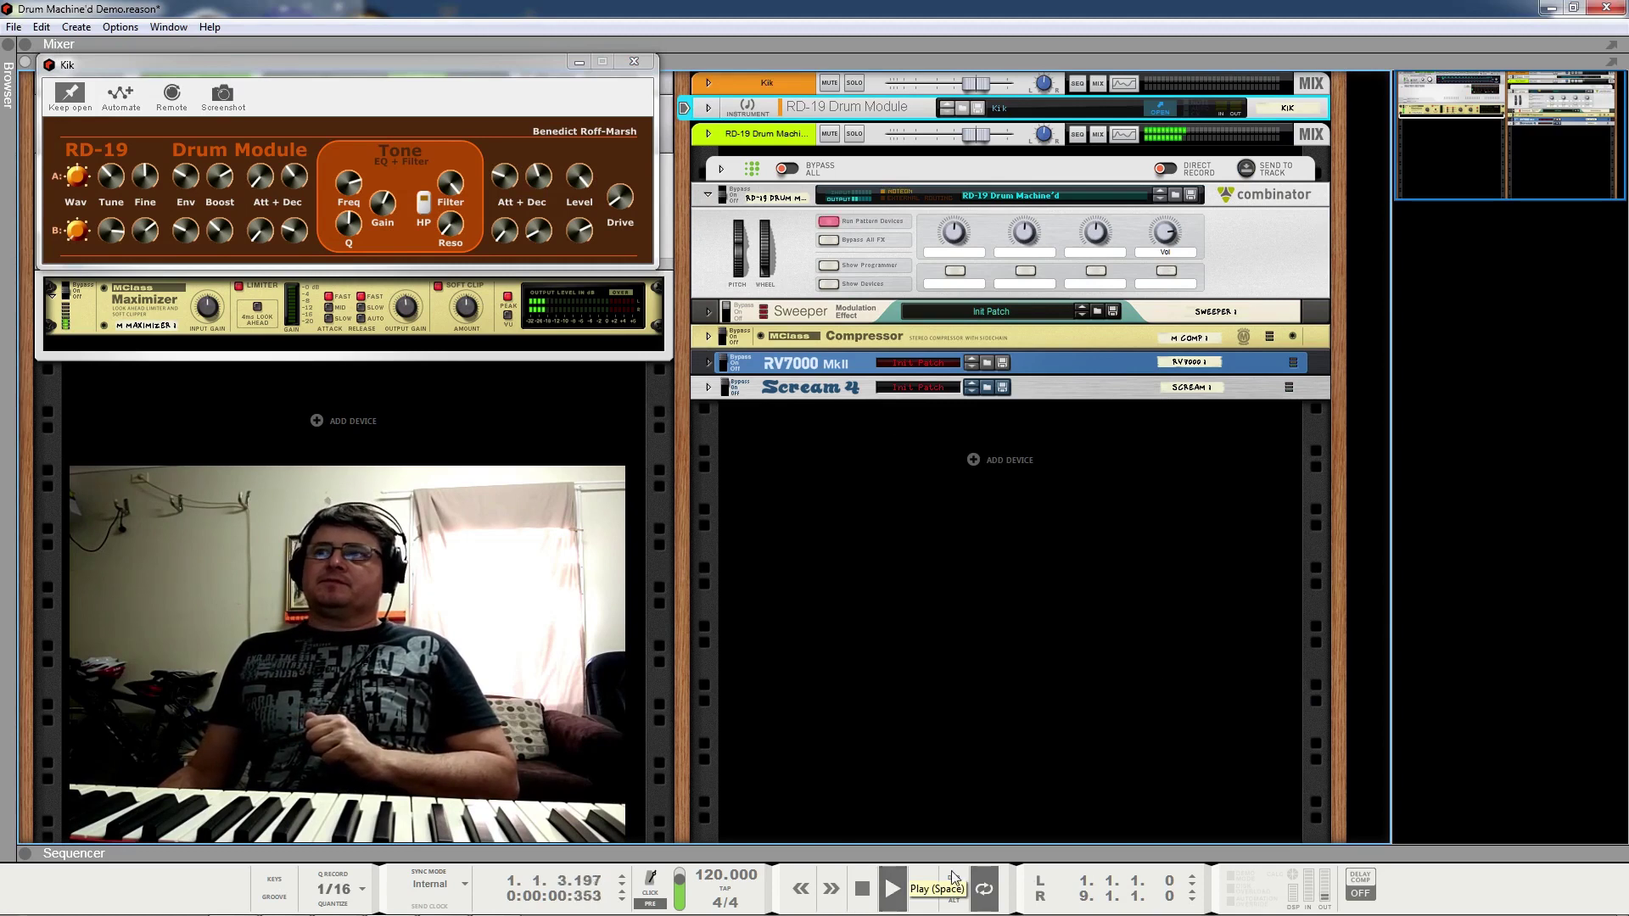
Step: Show the RD-19 Drum Machine'd Combinator's internal devices and stop playback
left_click(831, 285)
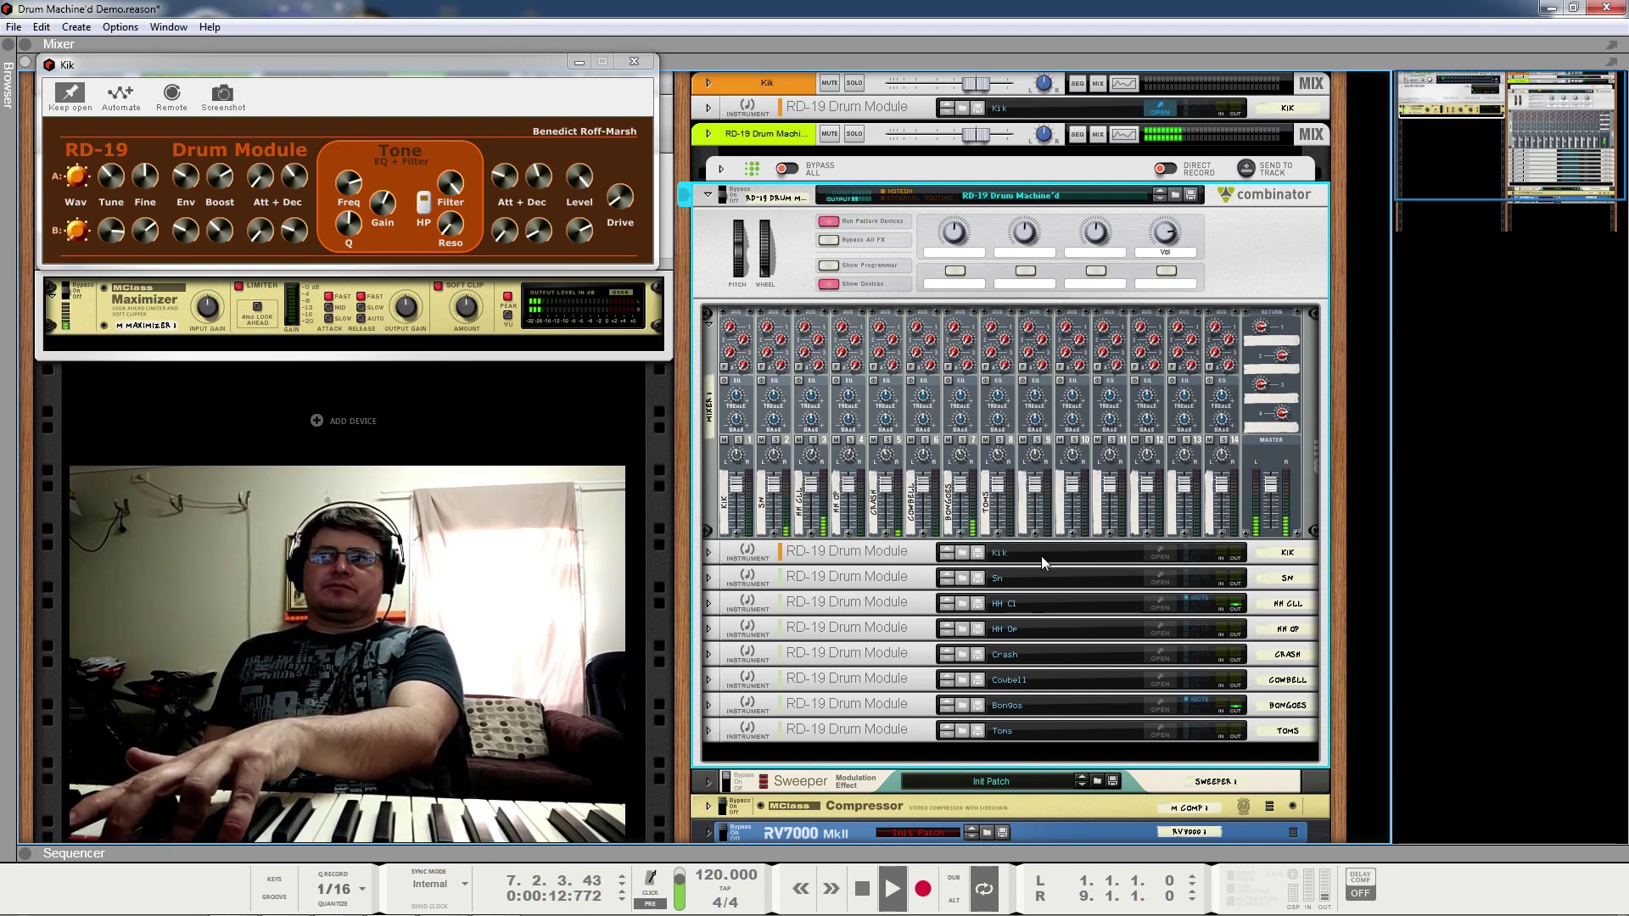
scroll(1527, 169, "down", 1)
scroll(1527, 170, "down", 4)
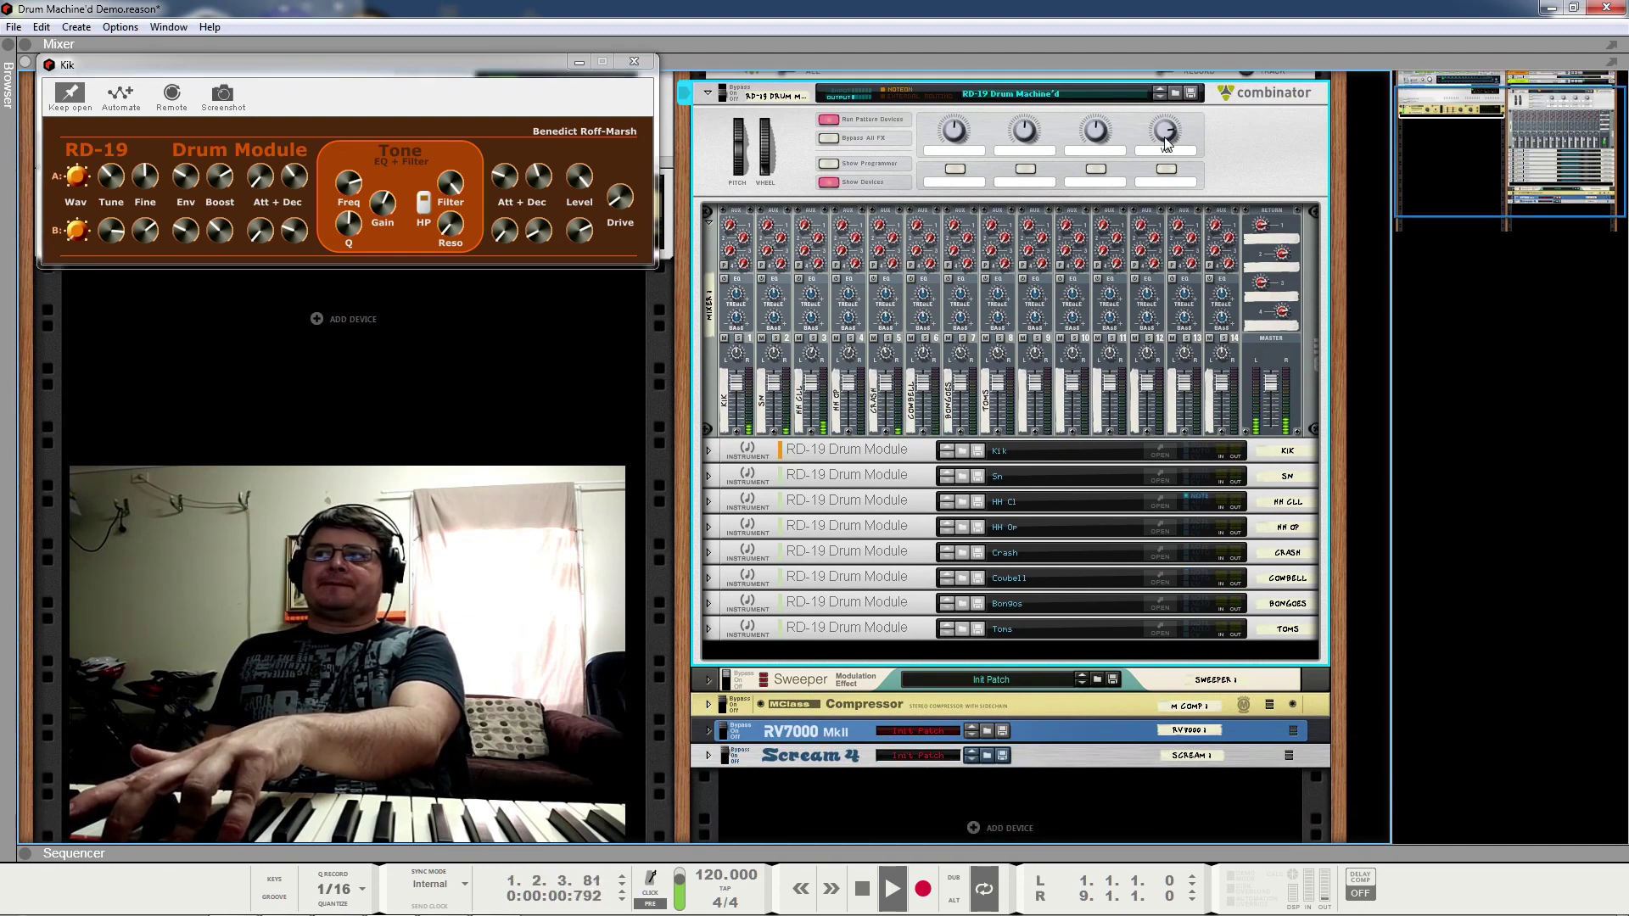
mouse_move(1168, 145)
key("space")
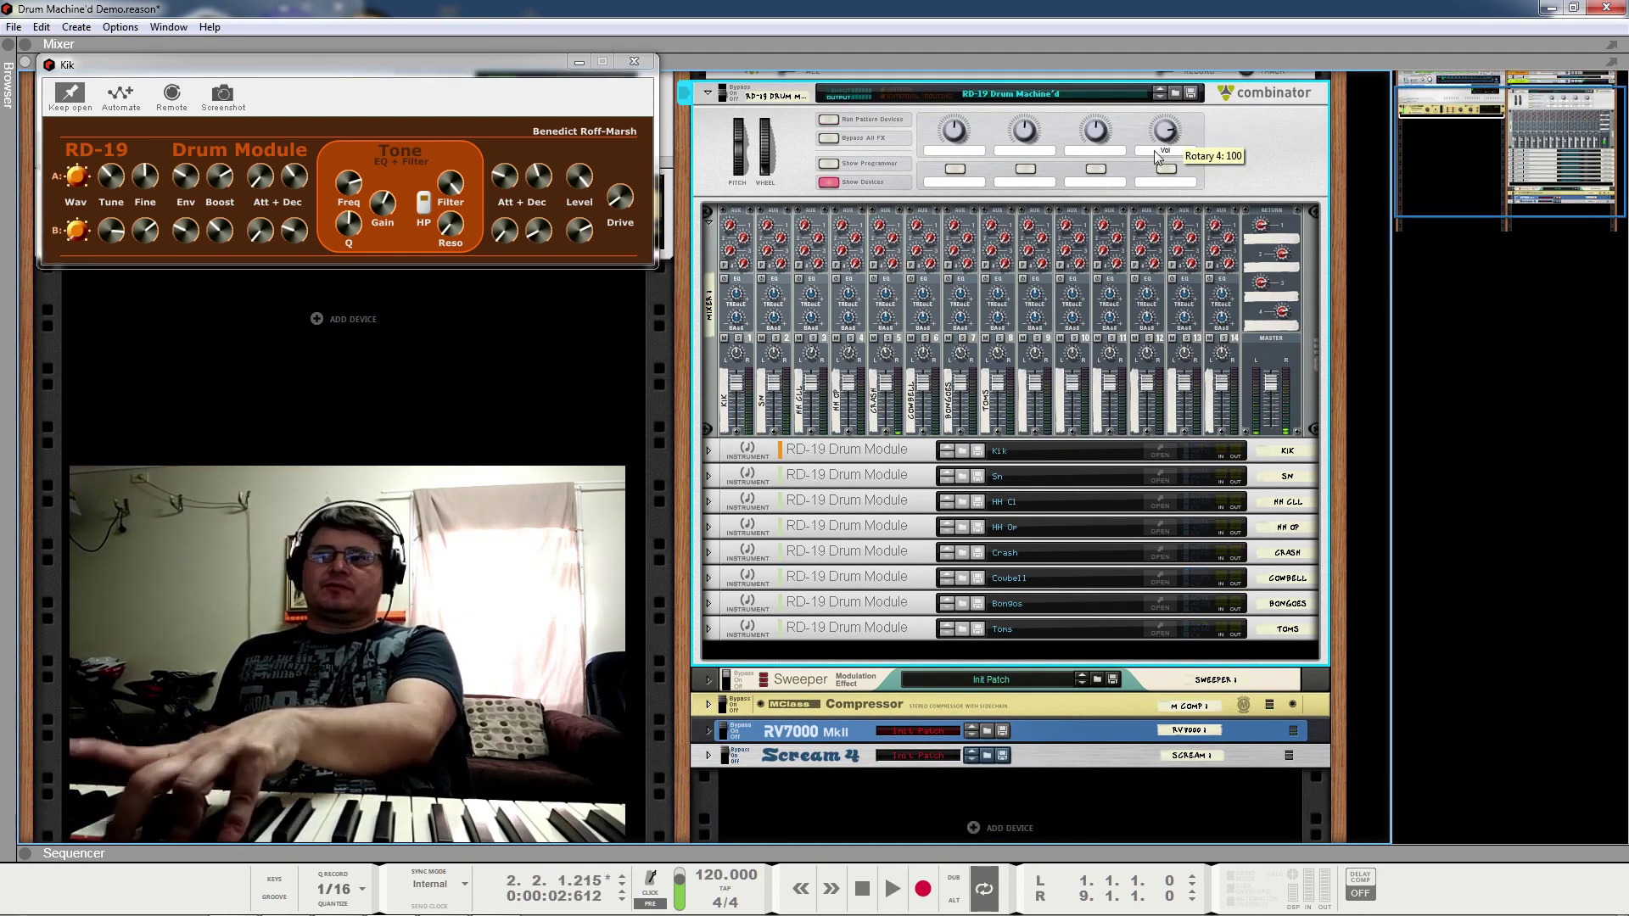
Step: Flip the rack to its rear, unfold the Combinator's Kik module to examine its audio outputs, and fold it again
key("Tab")
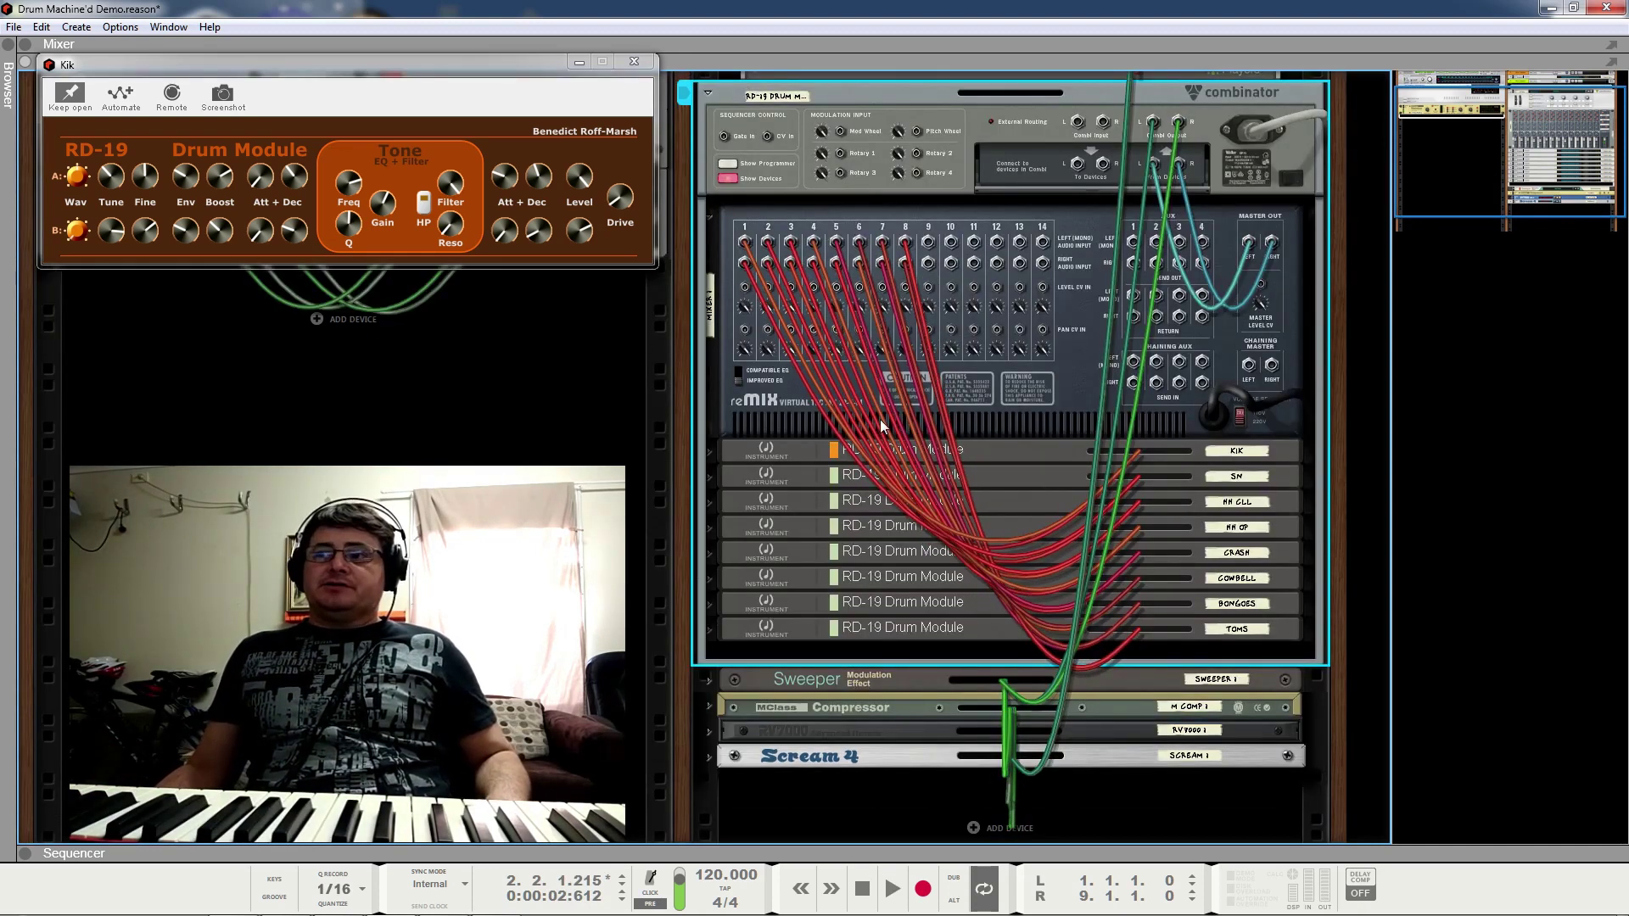
left_click(710, 450)
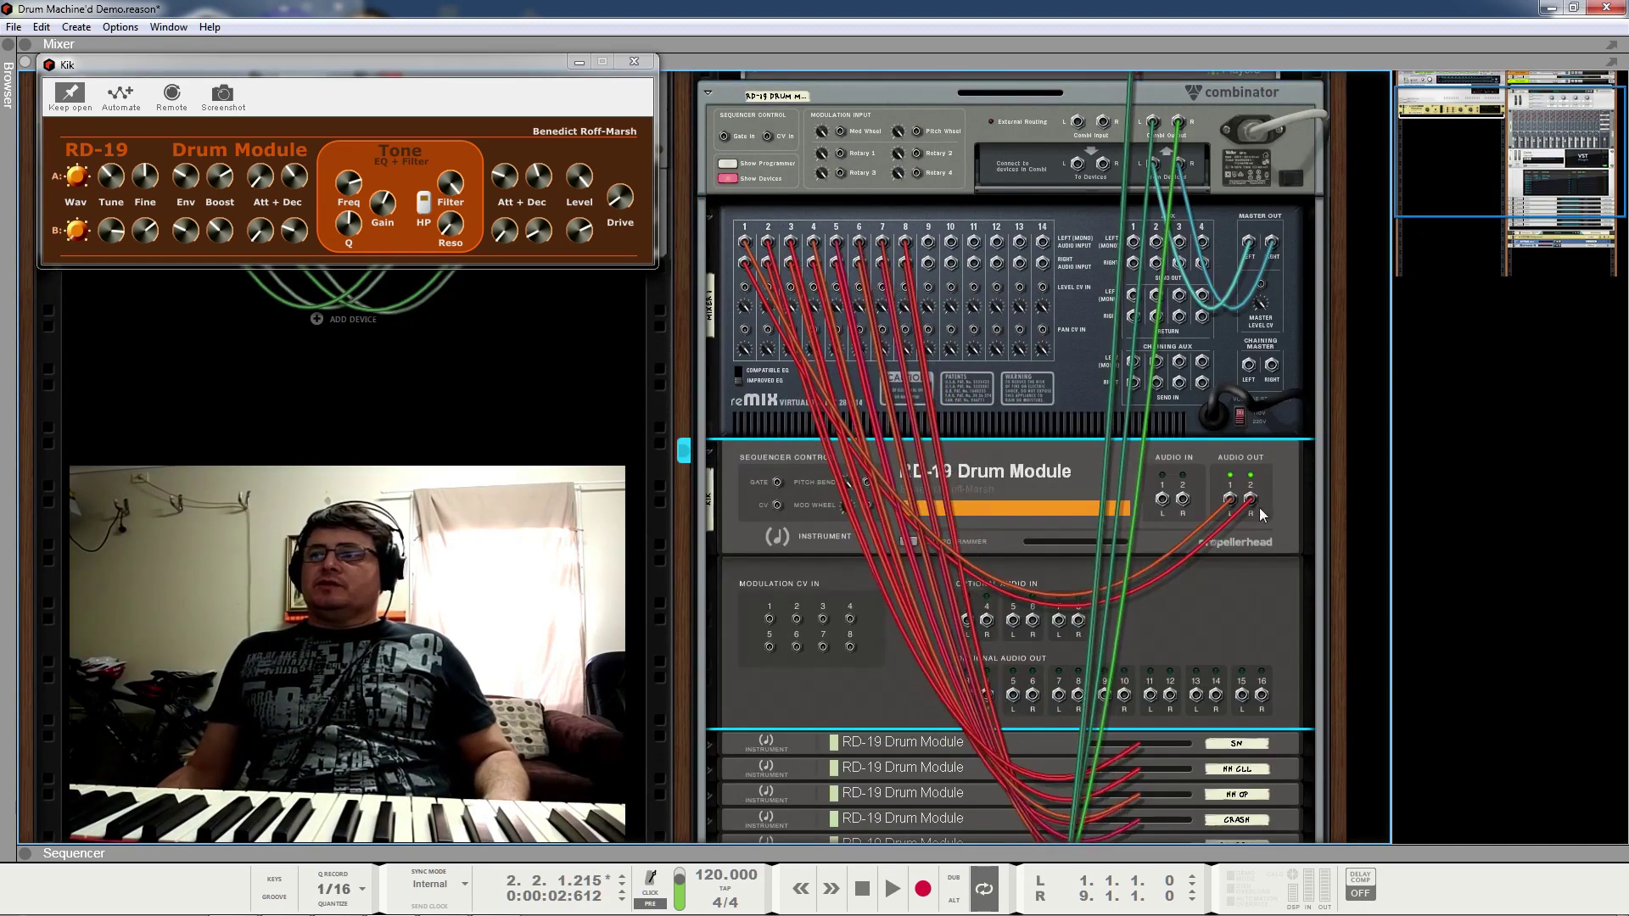
left_click(710, 452)
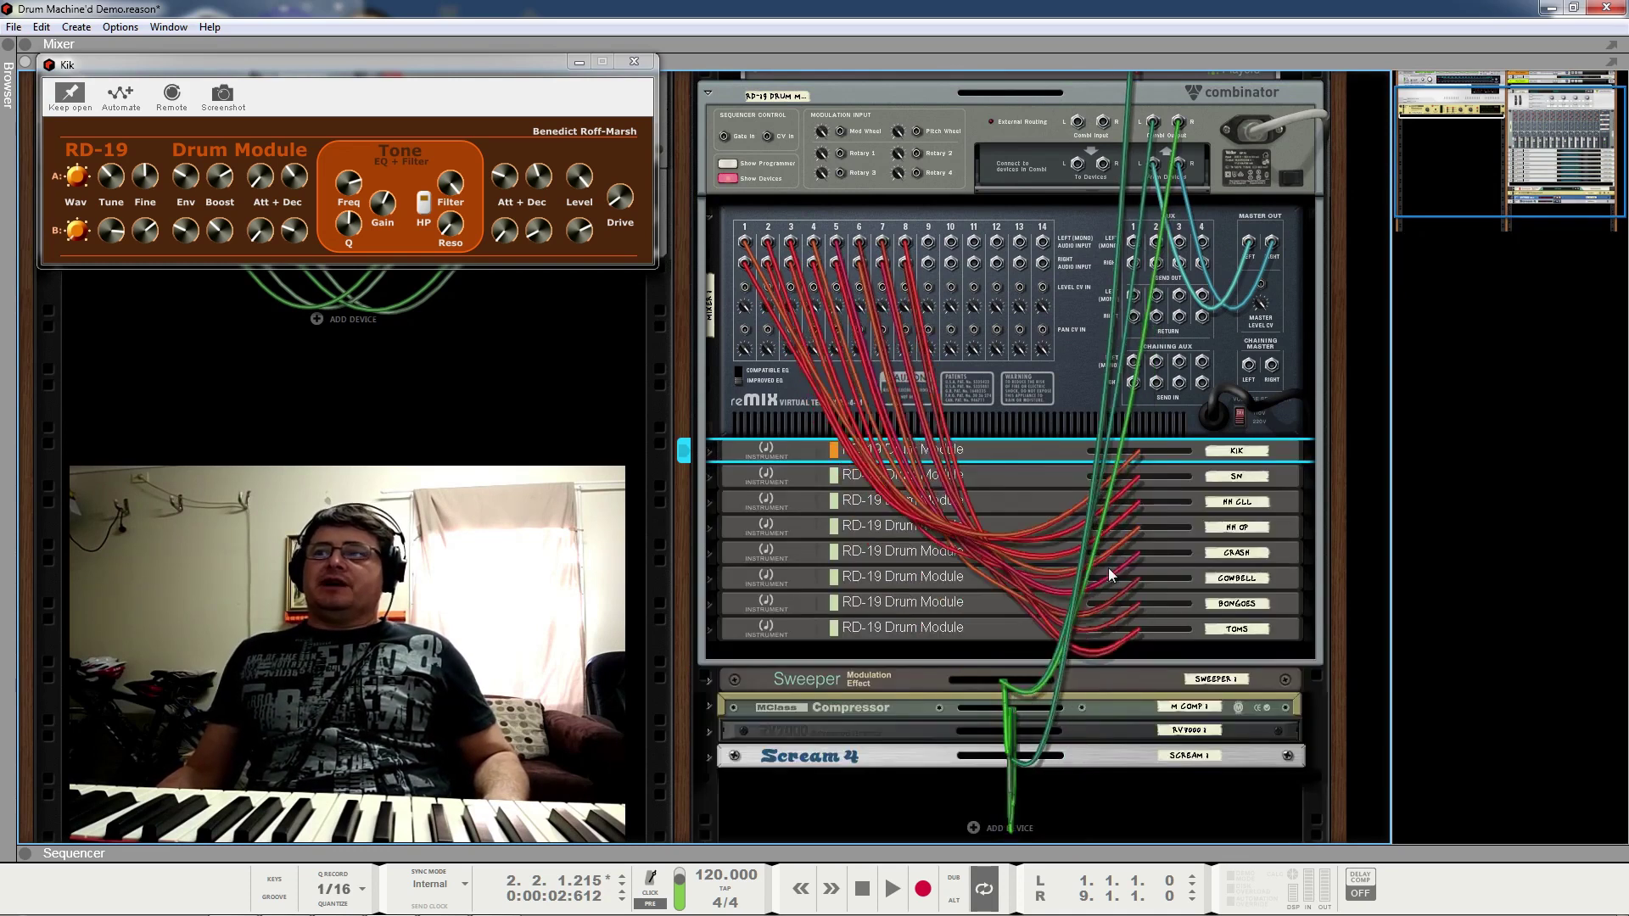
Step: Unfold the RD-19 Drum Machine'd mix channel to examine its rear connections, and flip the rack back to the front
scroll(1107, 409, "up", 3)
left_click(708, 133)
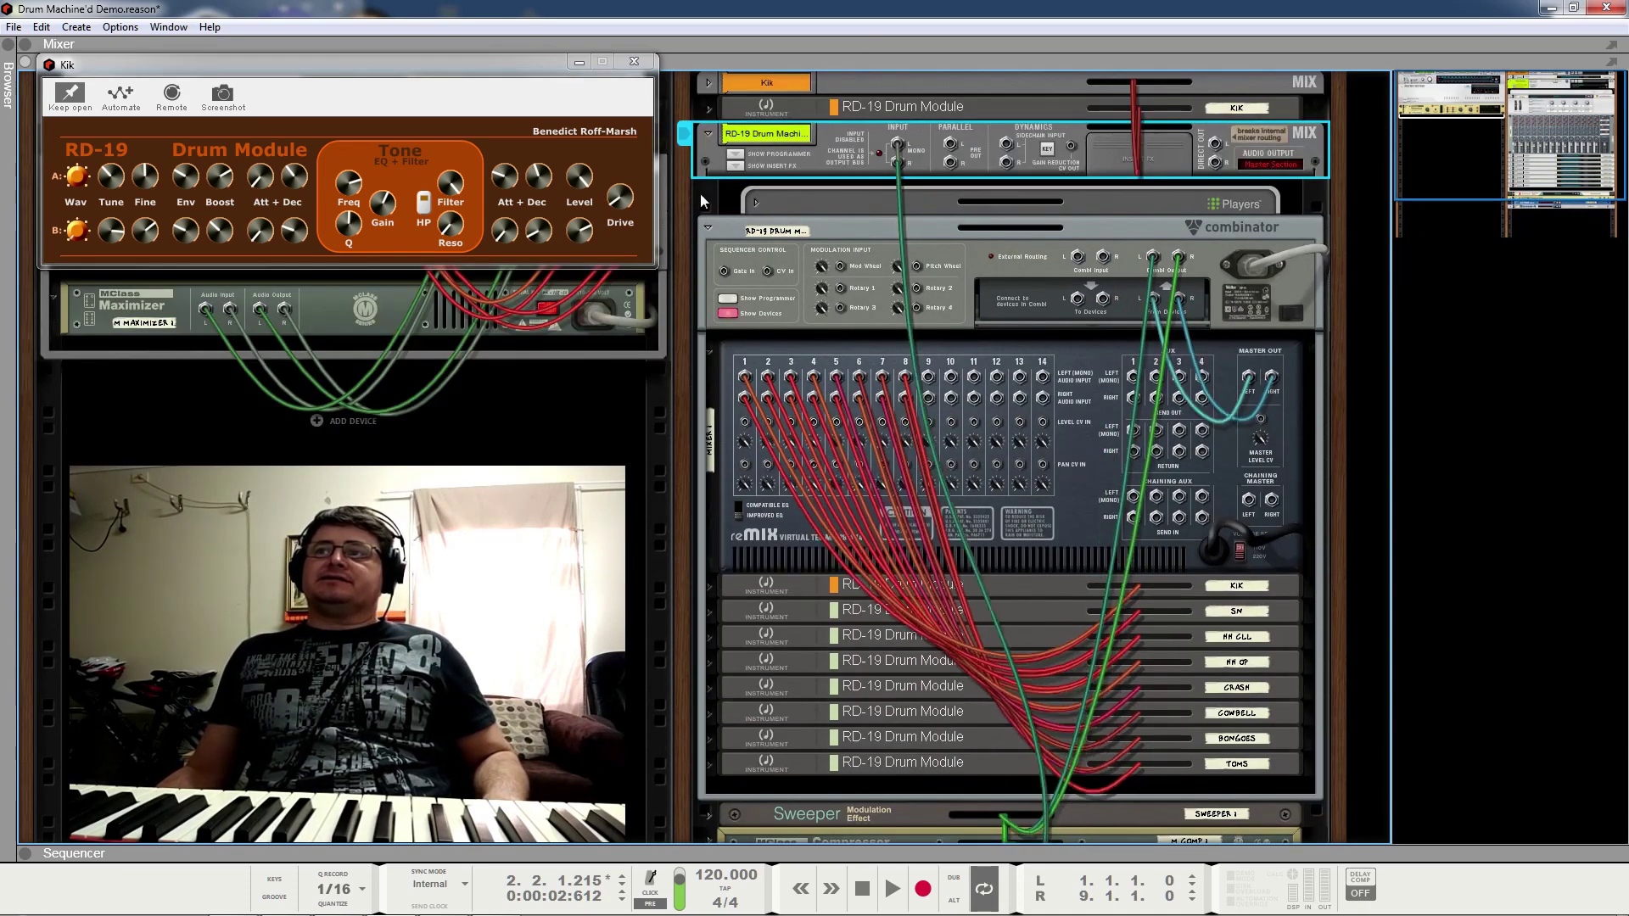
key("Tab")
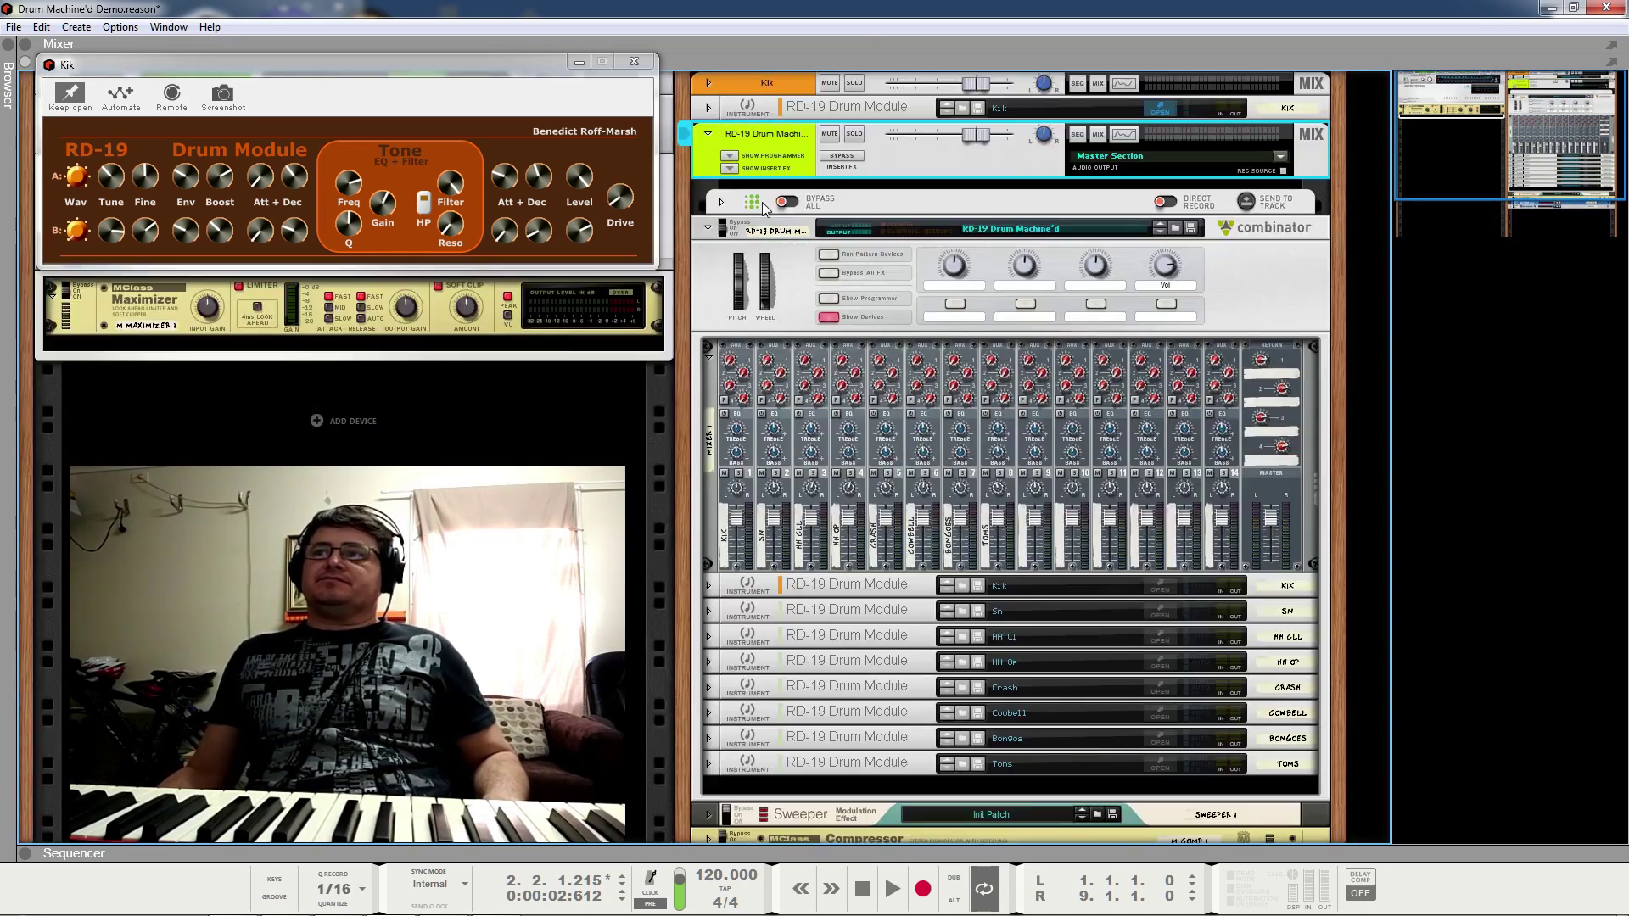
Step: Fold the mix channel and unfold the Drum Sequencer player to examine its pattern, folding the player again when done
left_click(709, 134)
left_click(720, 170)
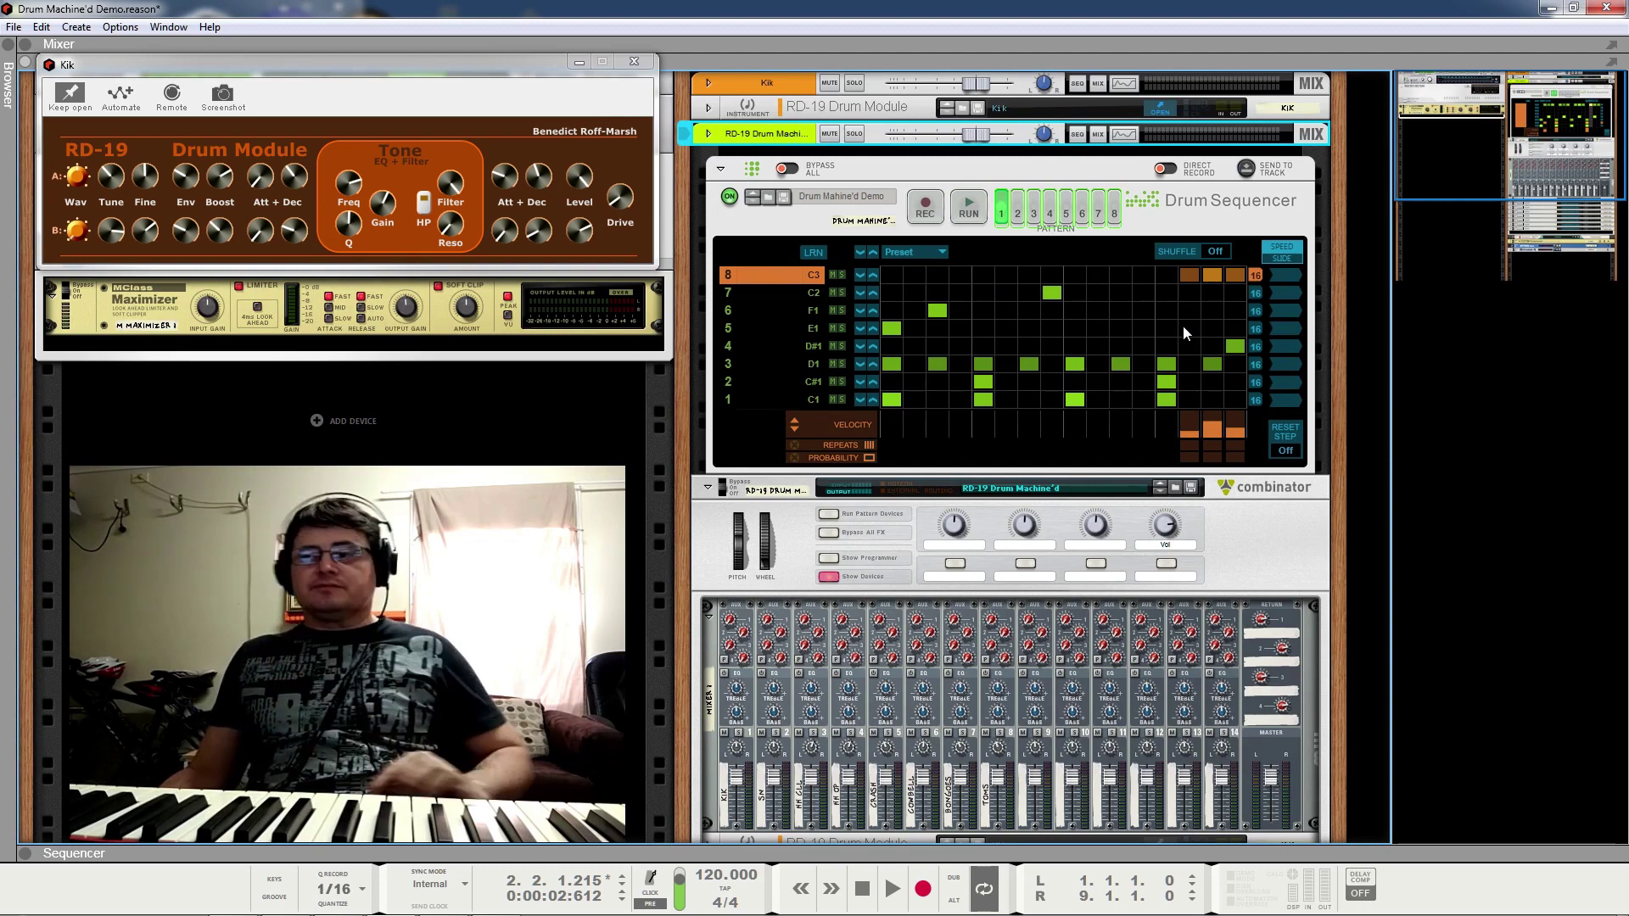
left_click(723, 170)
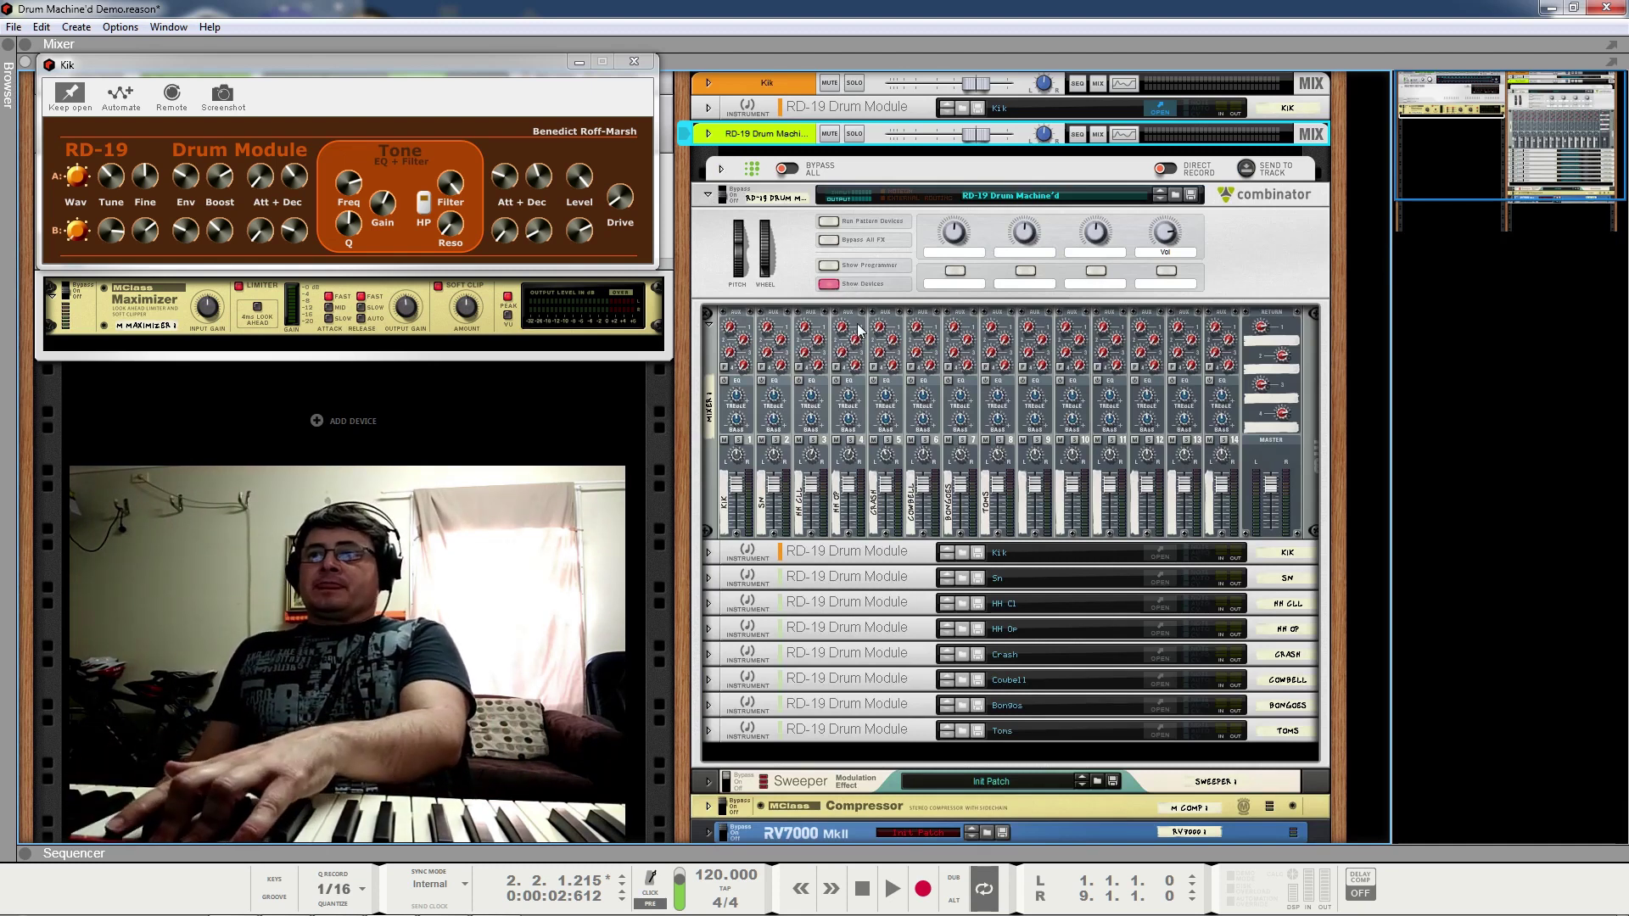
Step: Examine the Combinator's key mapping in the Programmer with the devices hidden, and return to showing only the devices
left_click(836, 266)
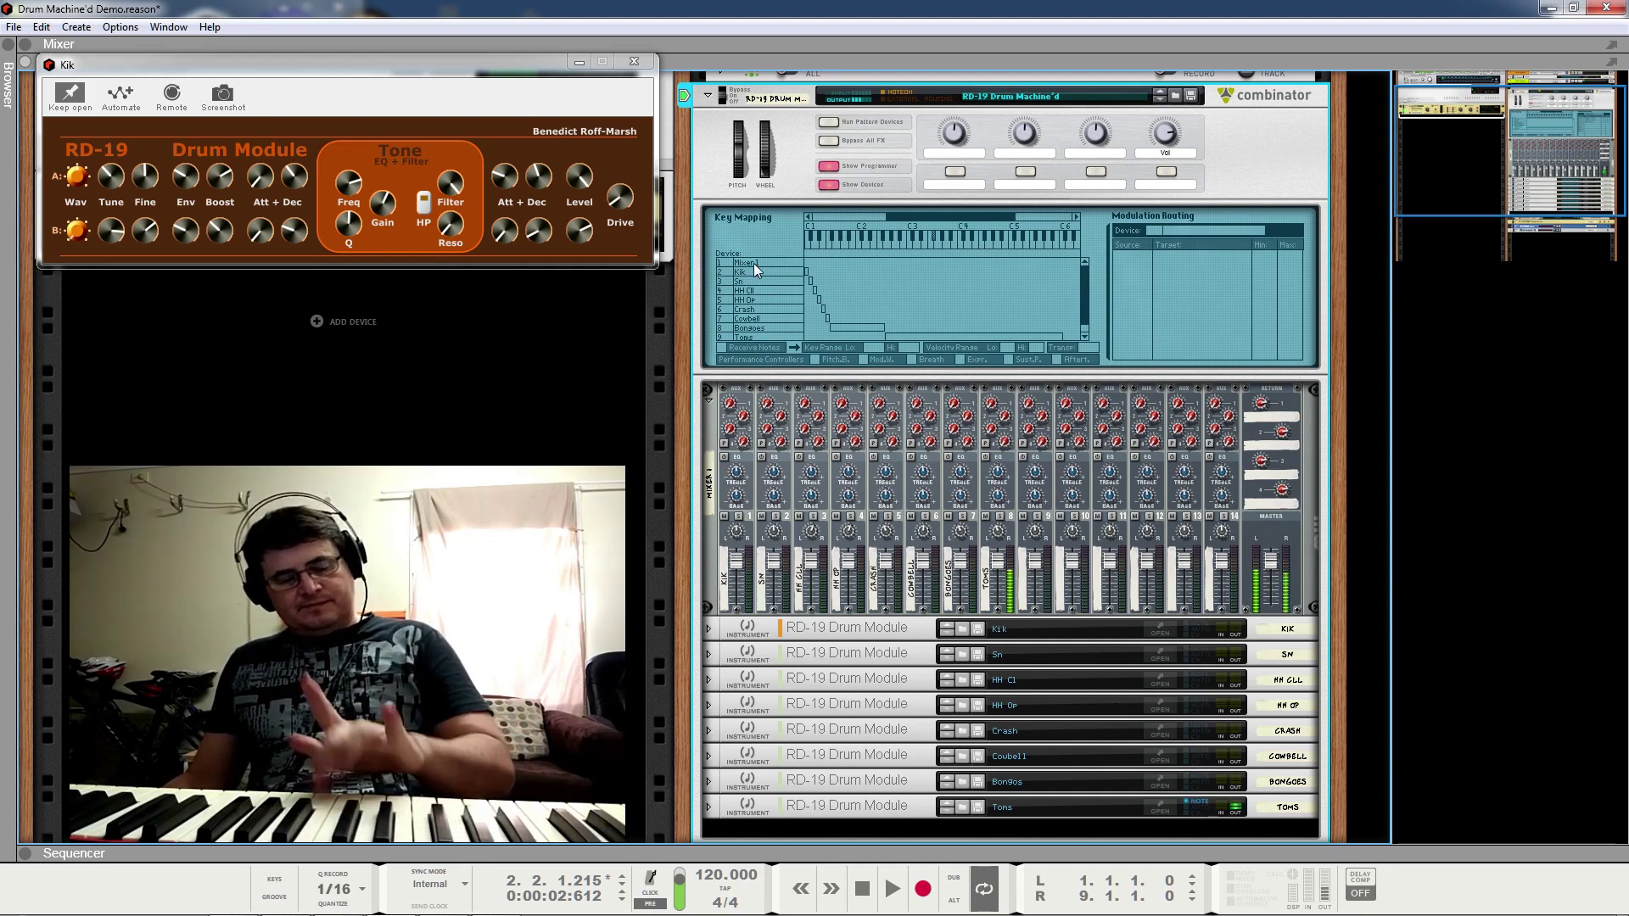
left_click(828, 184)
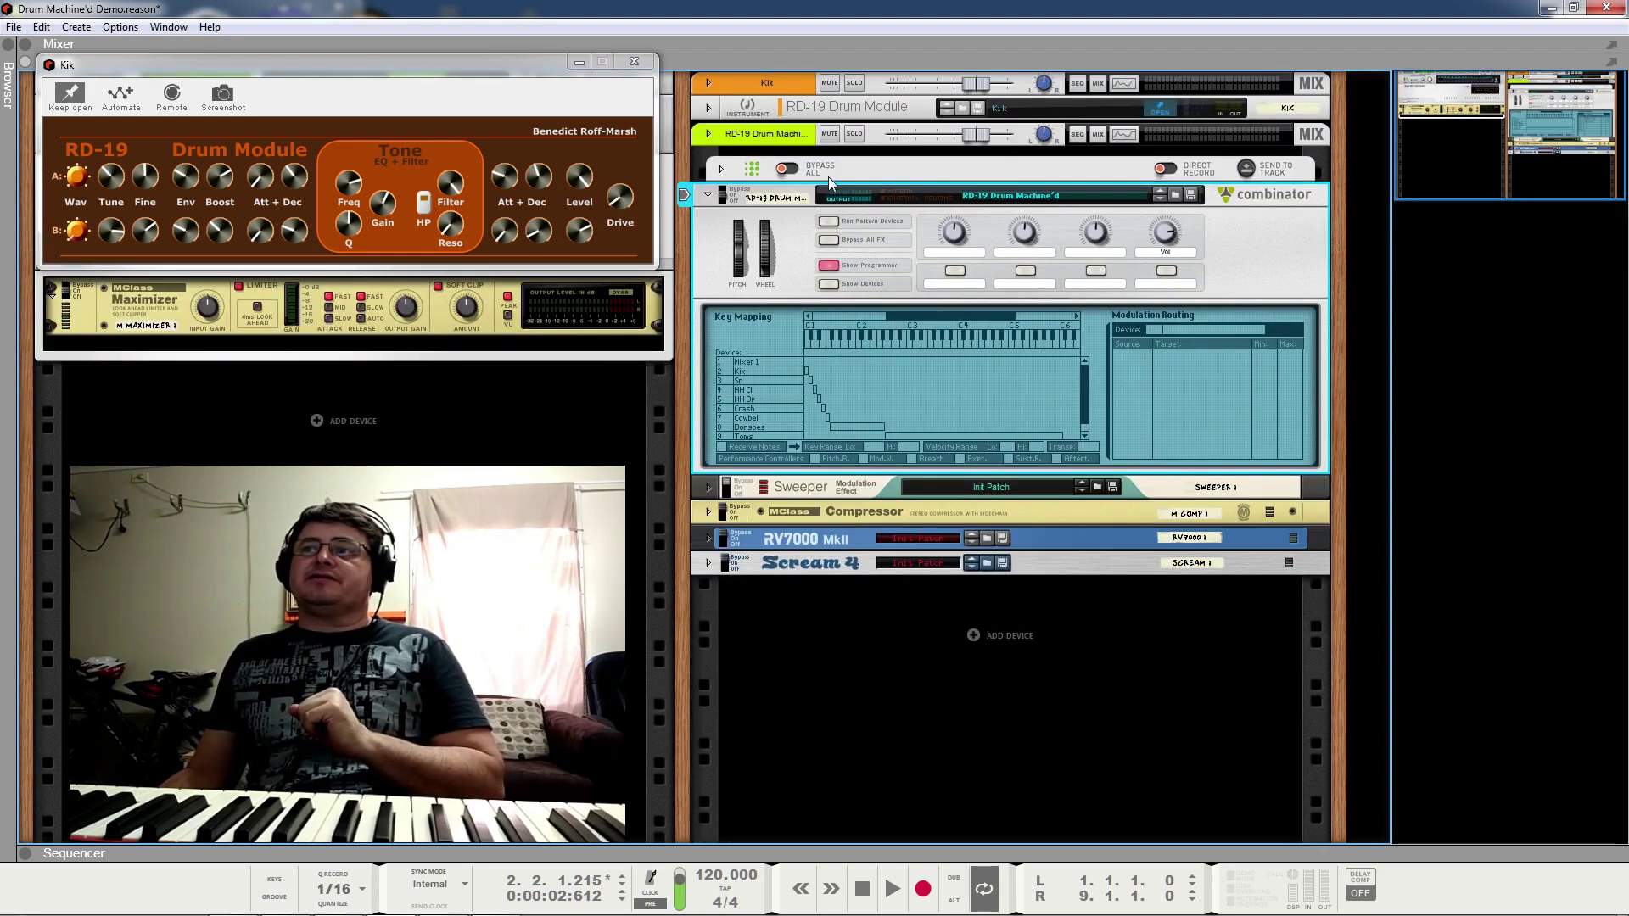
left_click(828, 264)
left_click(828, 284)
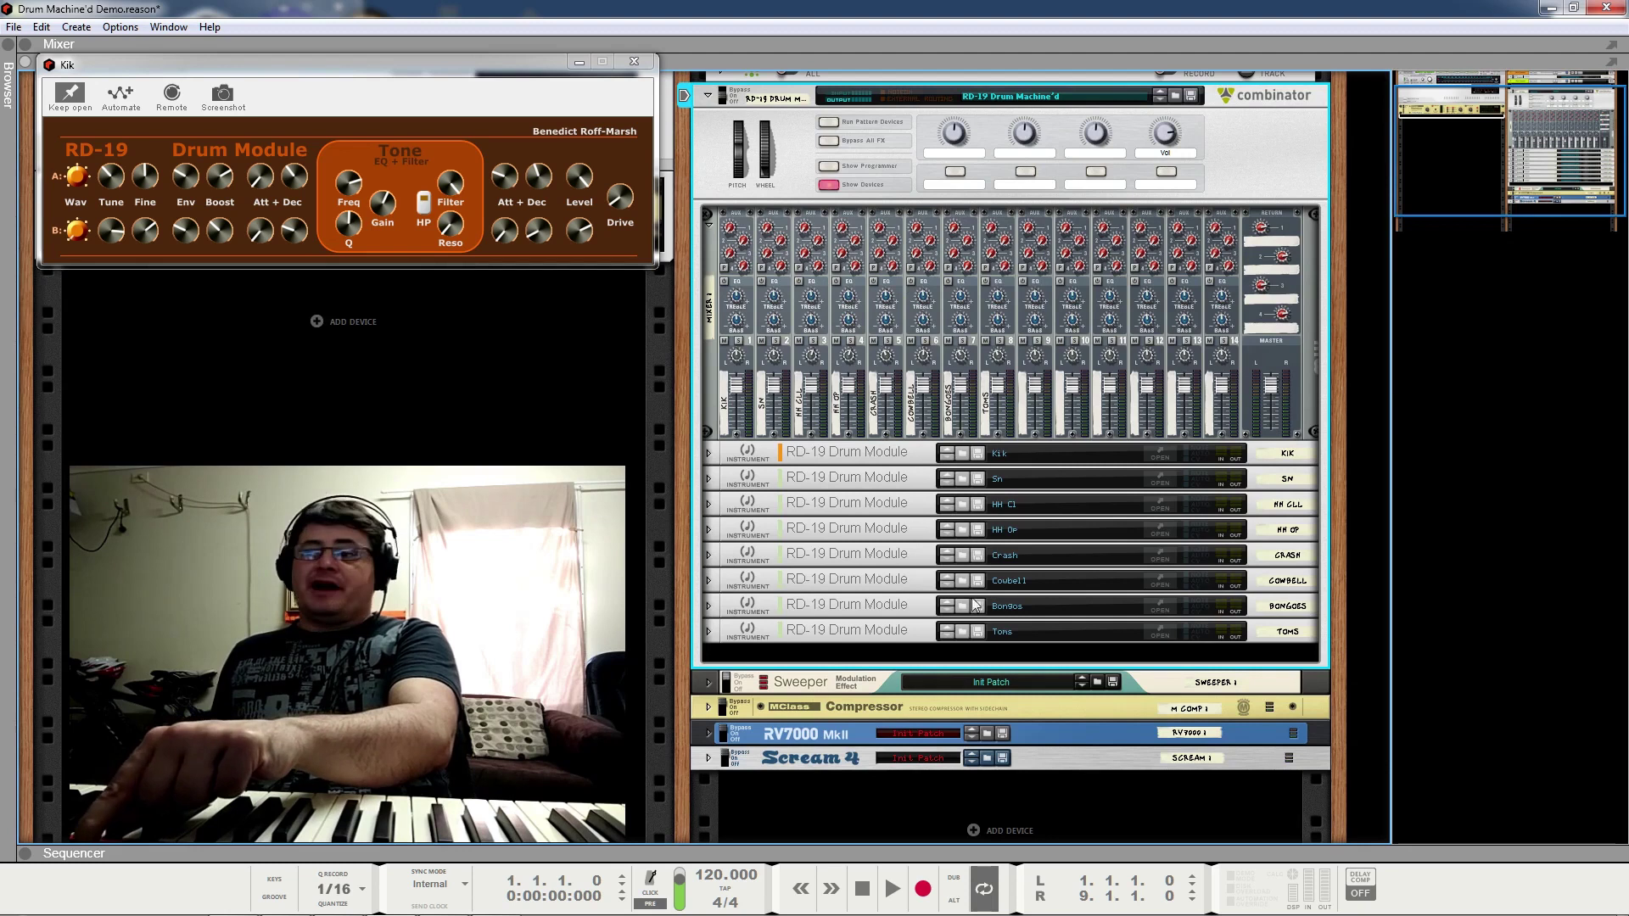
Step: Start playback, unfold the Sweeper modulation effect below the Combinator, and turn it on
scroll(798, 569, "down", 2)
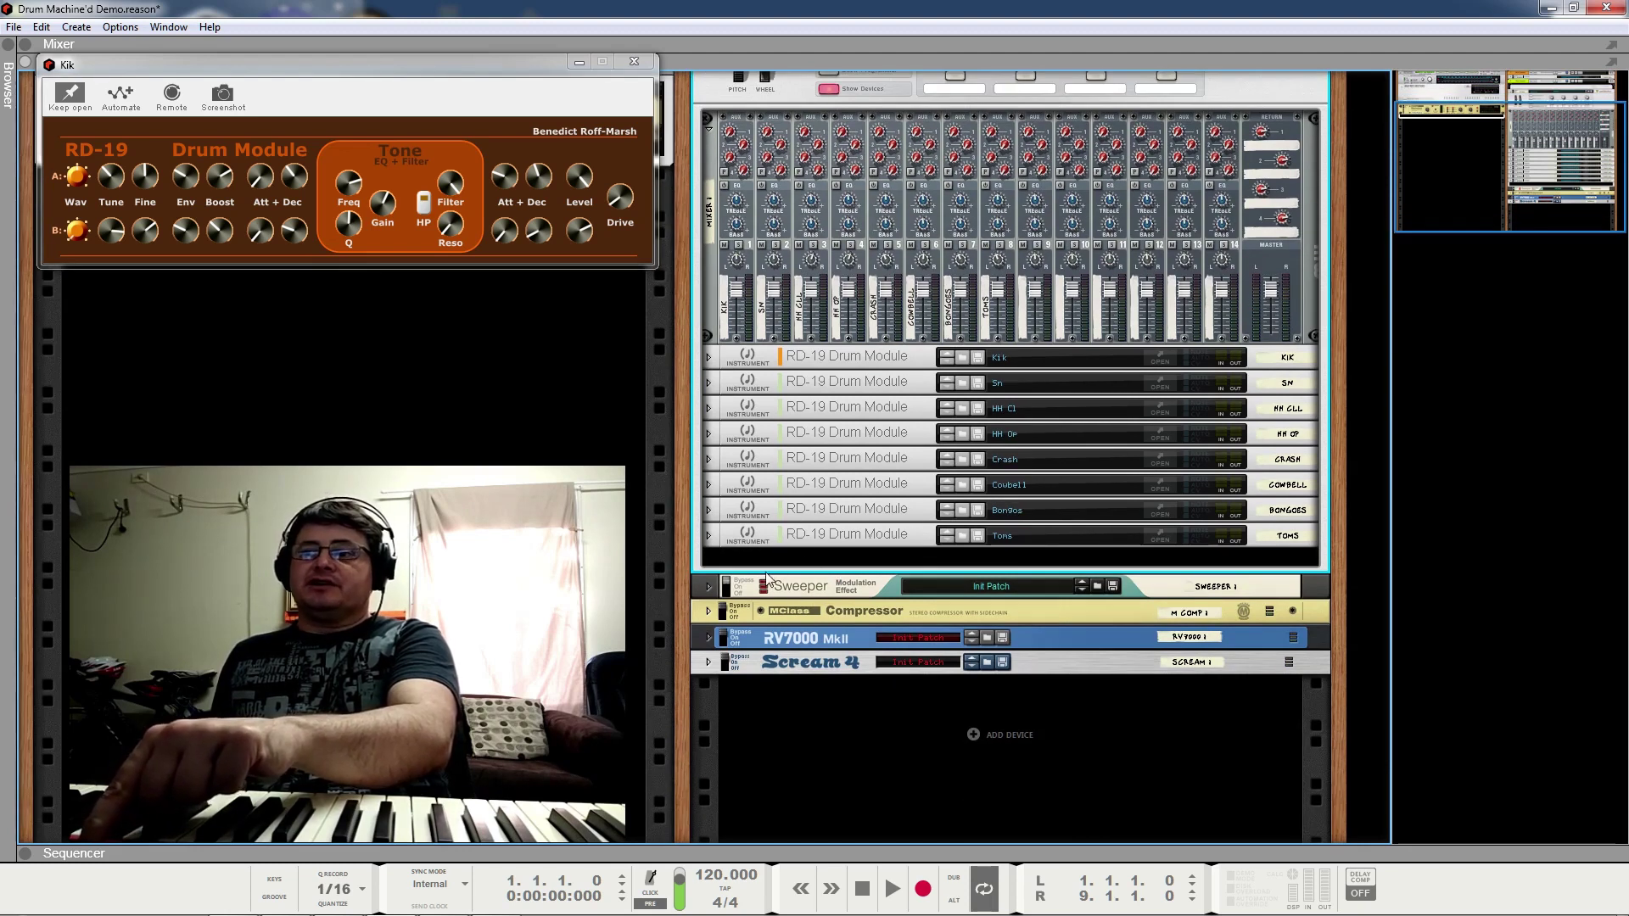
key("space")
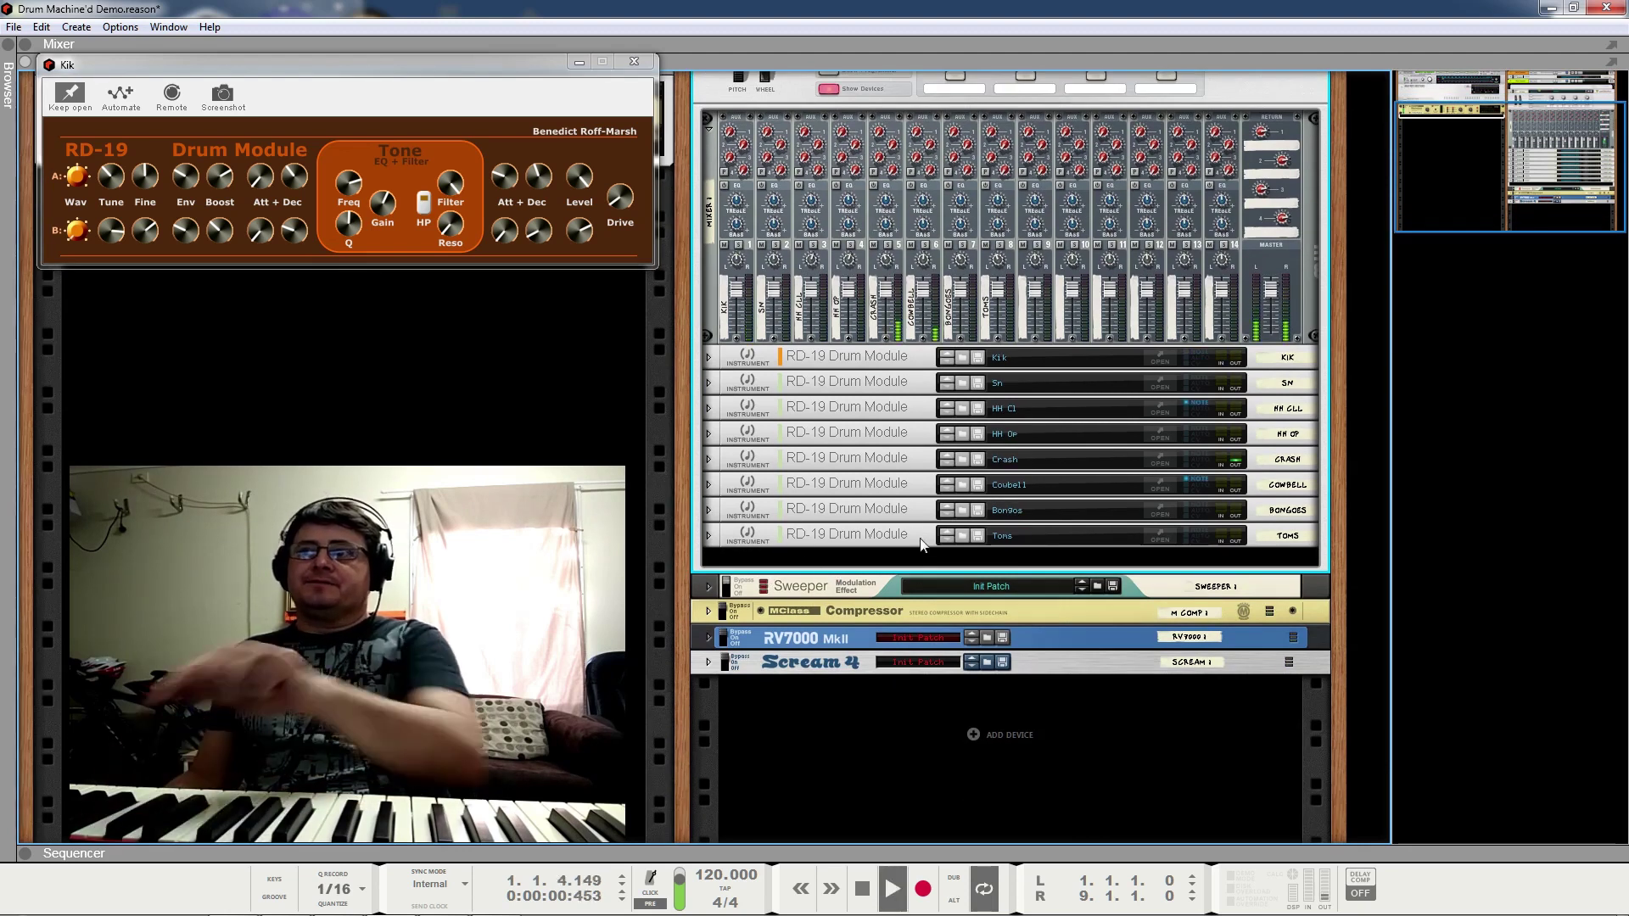
left_click(709, 586)
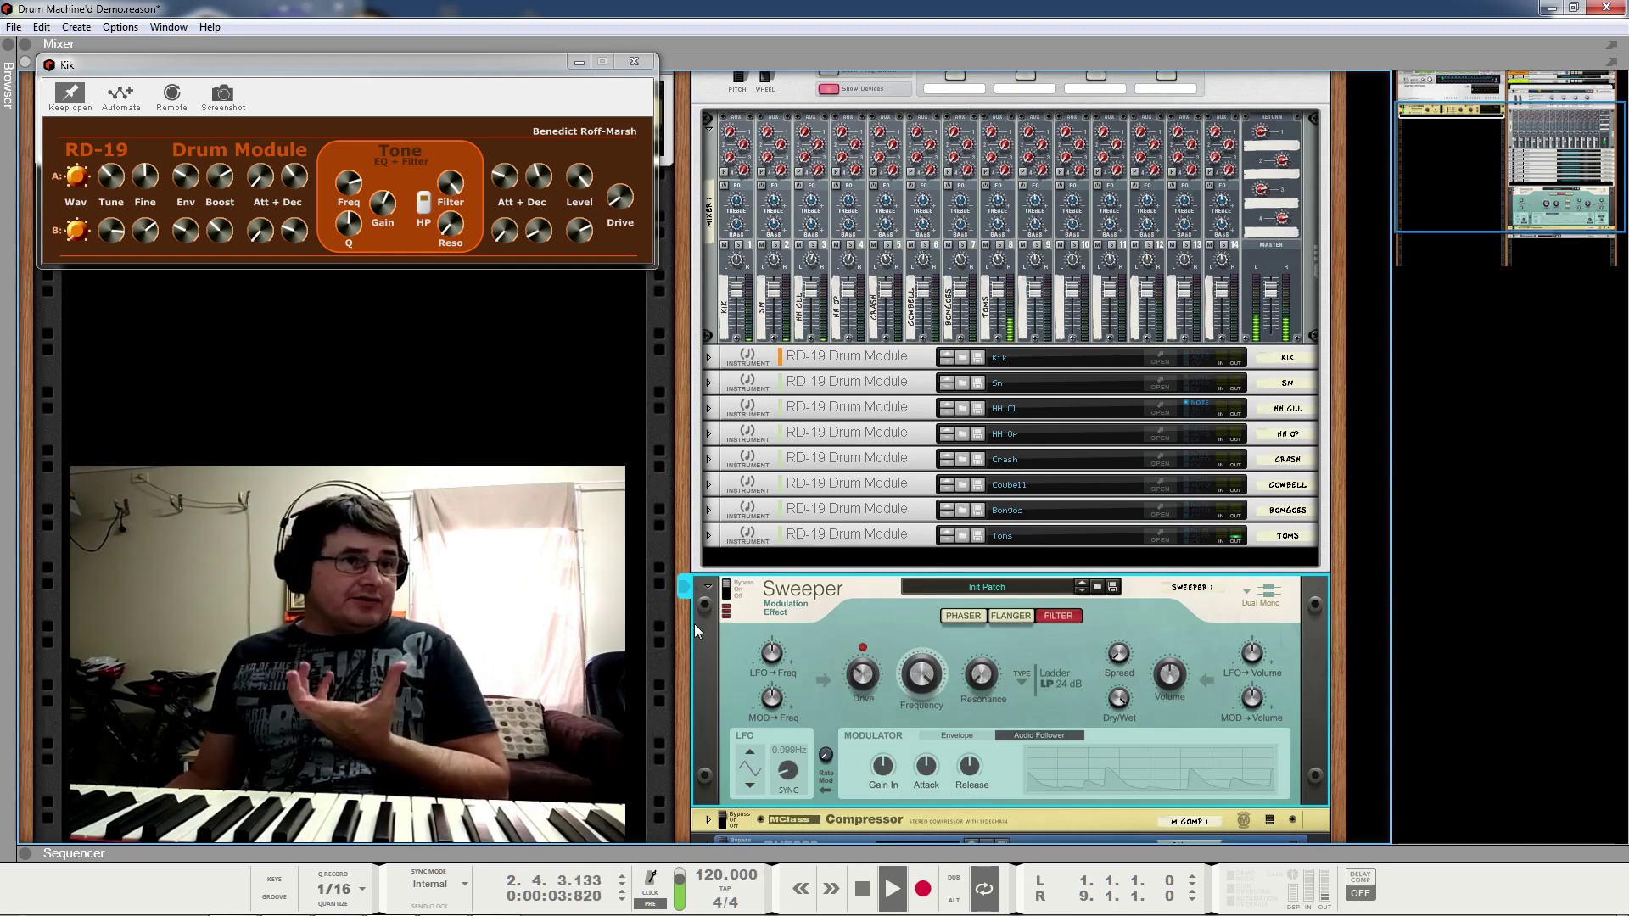
left_click(733, 593)
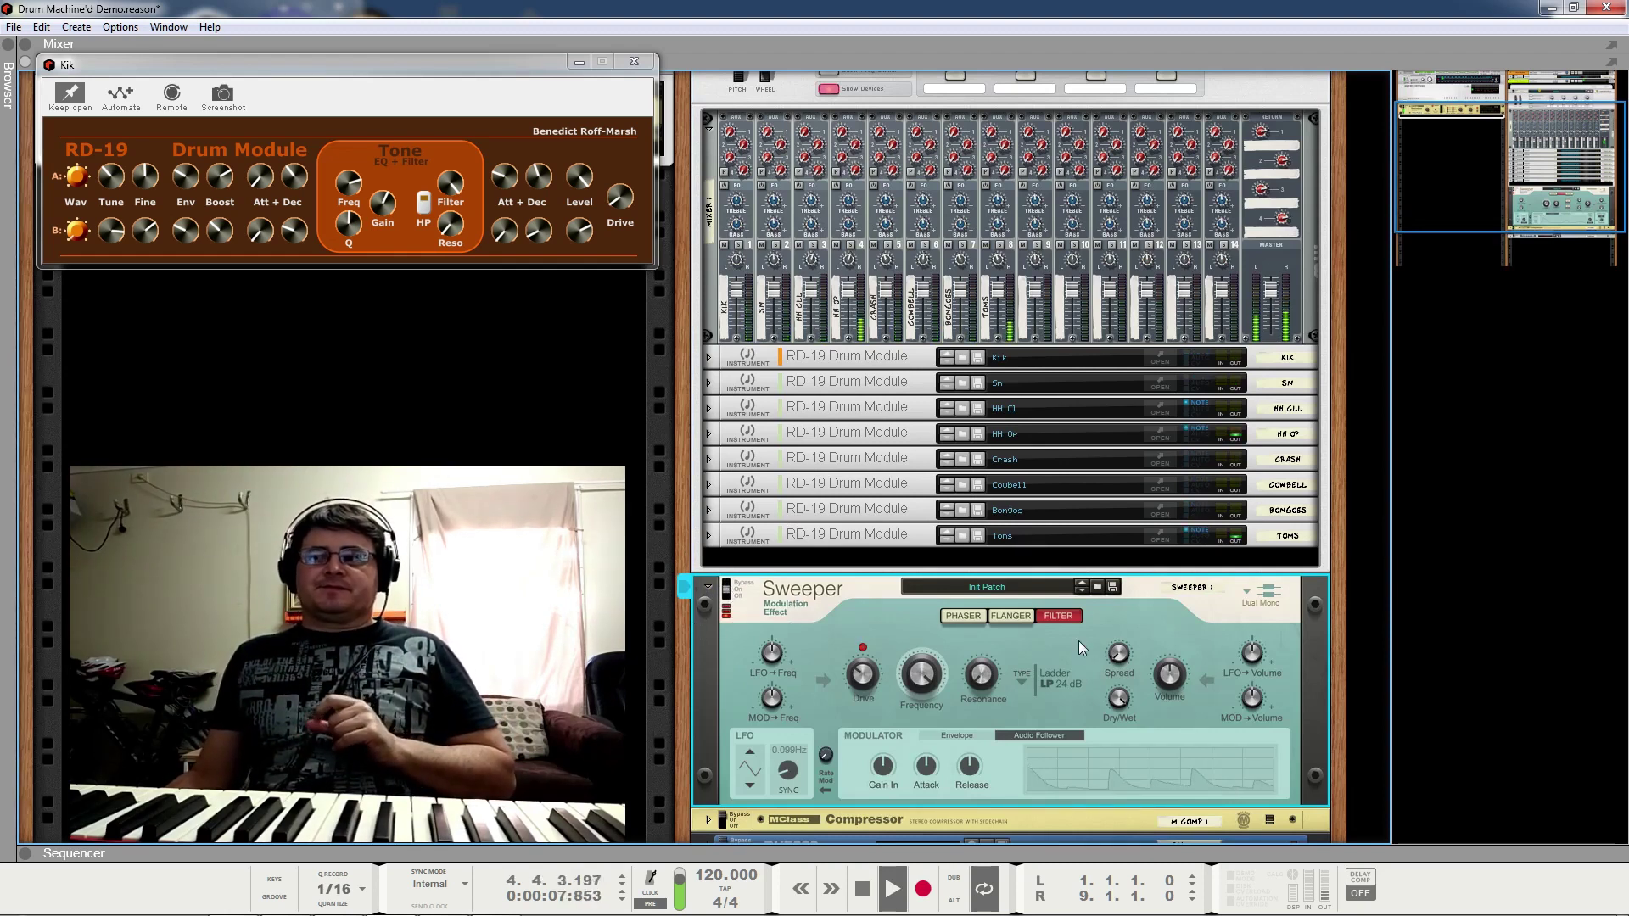
Step: Switch the Sweeper to Flanger, set its frequency to 356.8 Hz, and try LFO frequency modulation at about 48.4%
left_click(1014, 618)
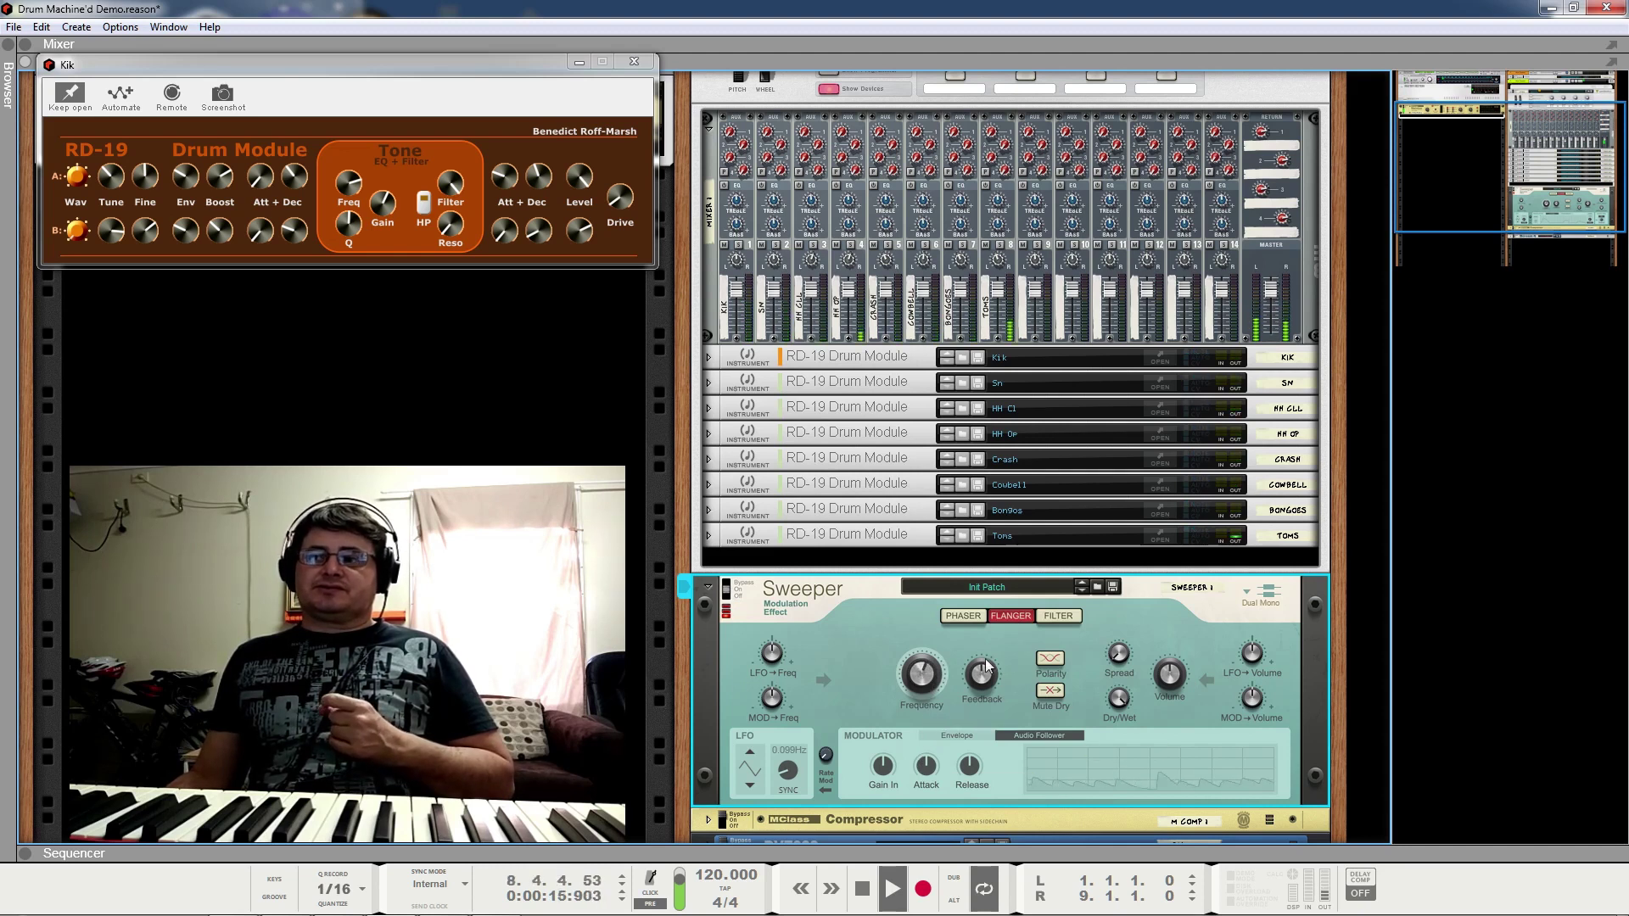
mouse_move(935, 691)
left_click_drag(935, 692, 935, 713)
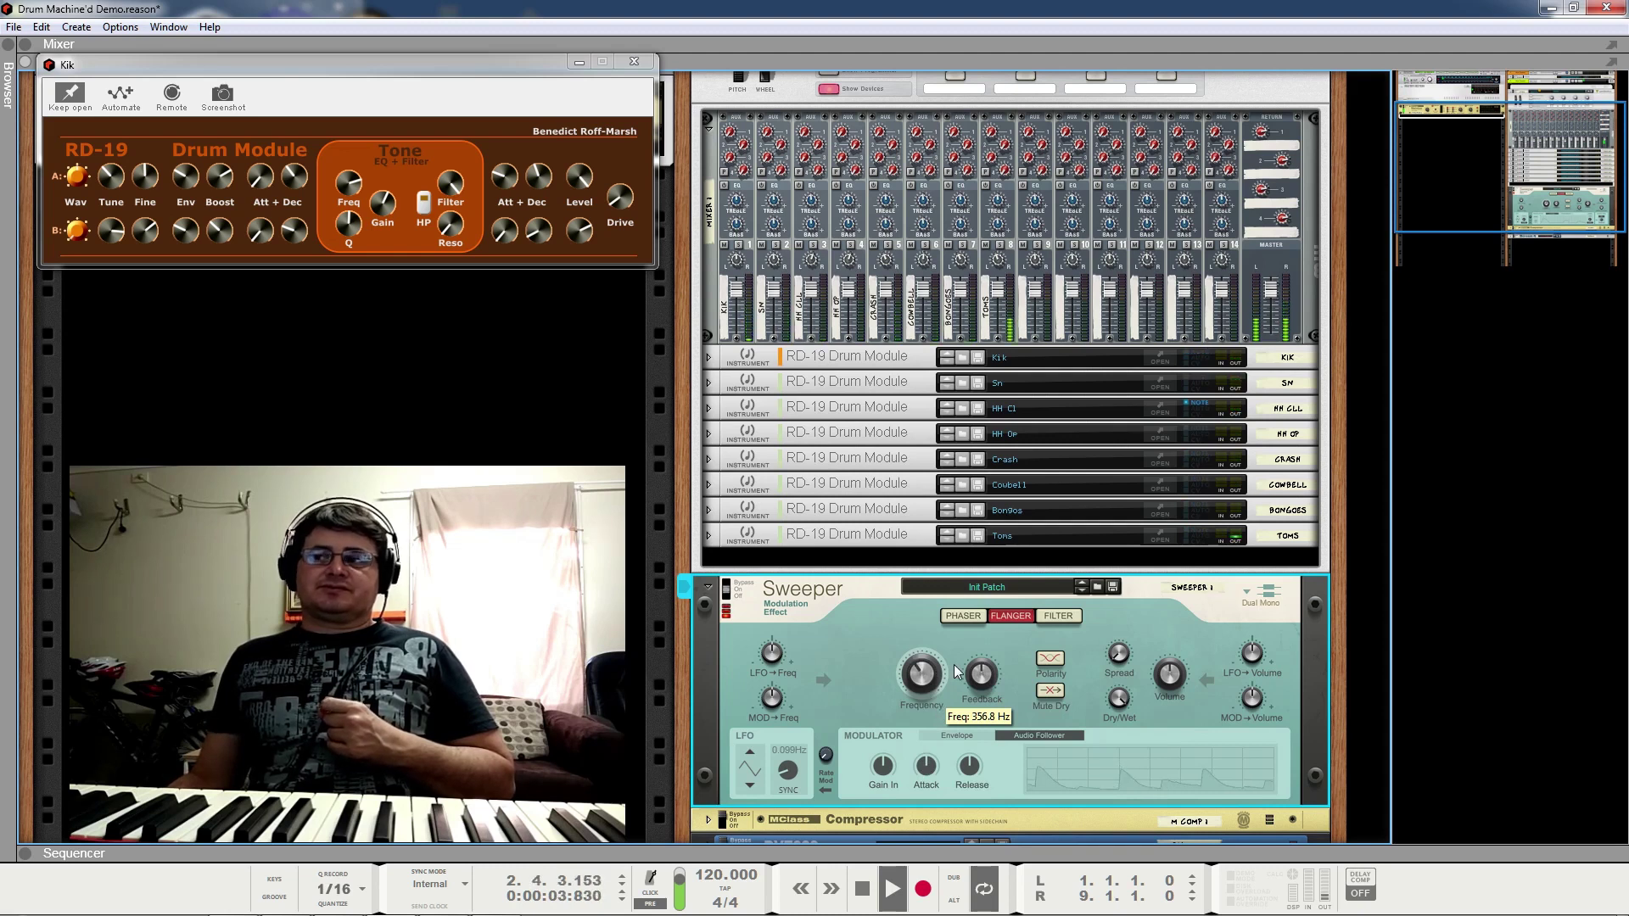
mouse_move(776, 658)
left_click_drag(777, 657, 799, 604)
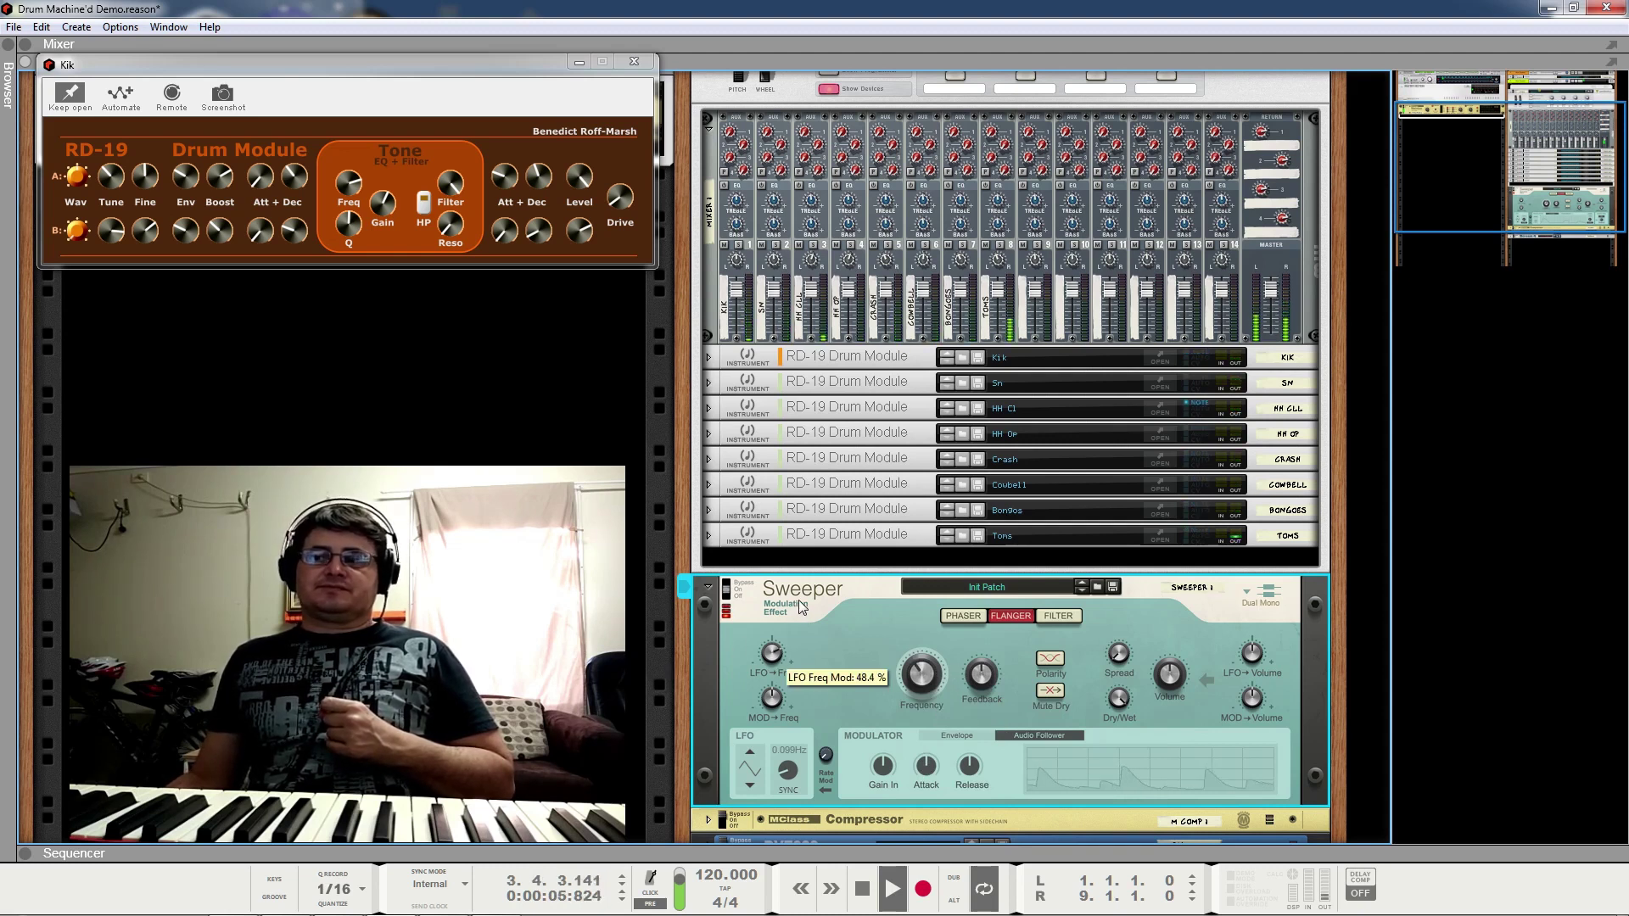
left_click_drag(767, 658, 773, 652)
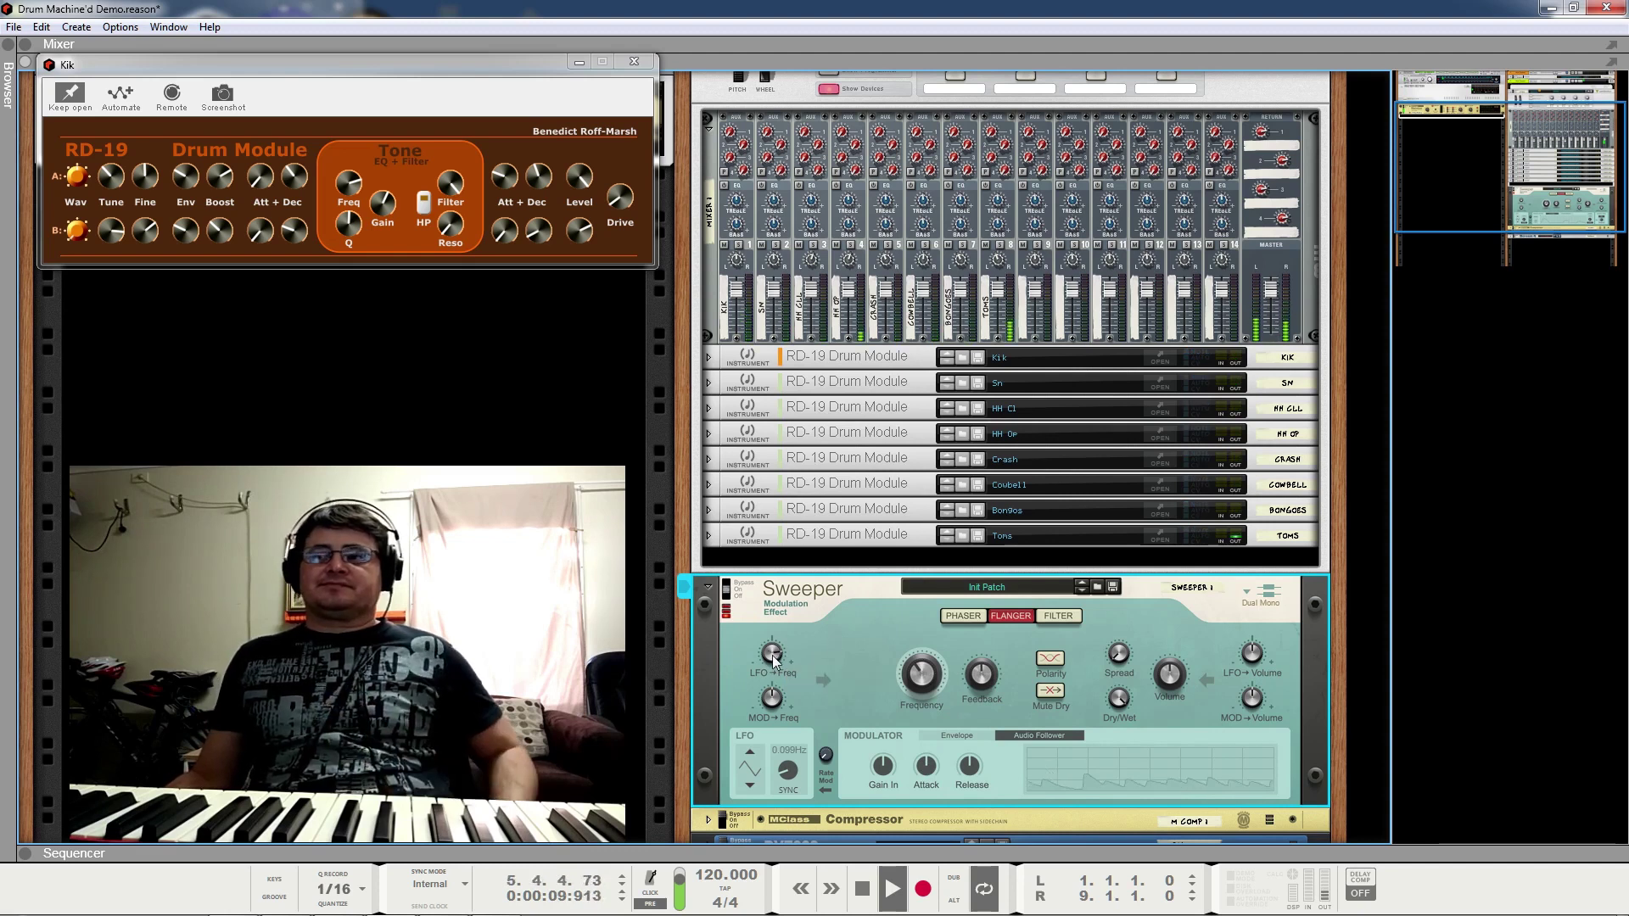
Step: Return the Sweeper to Filter mode and sweep its resonance up and back down
left_click(1060, 618)
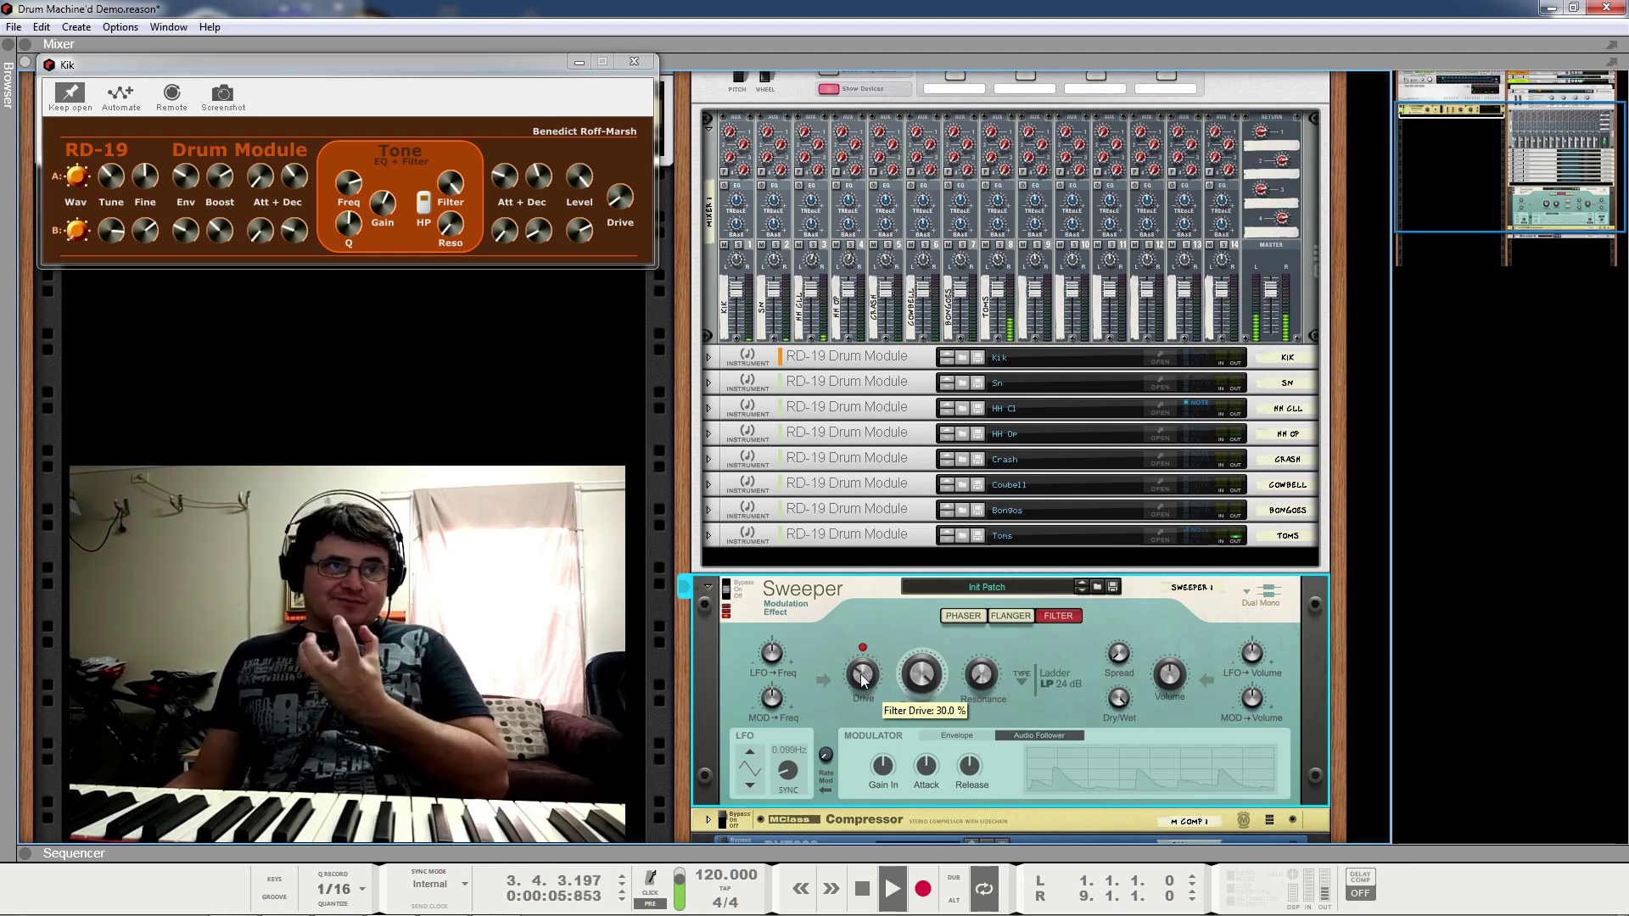
left_click_drag(980, 683, 987, 653)
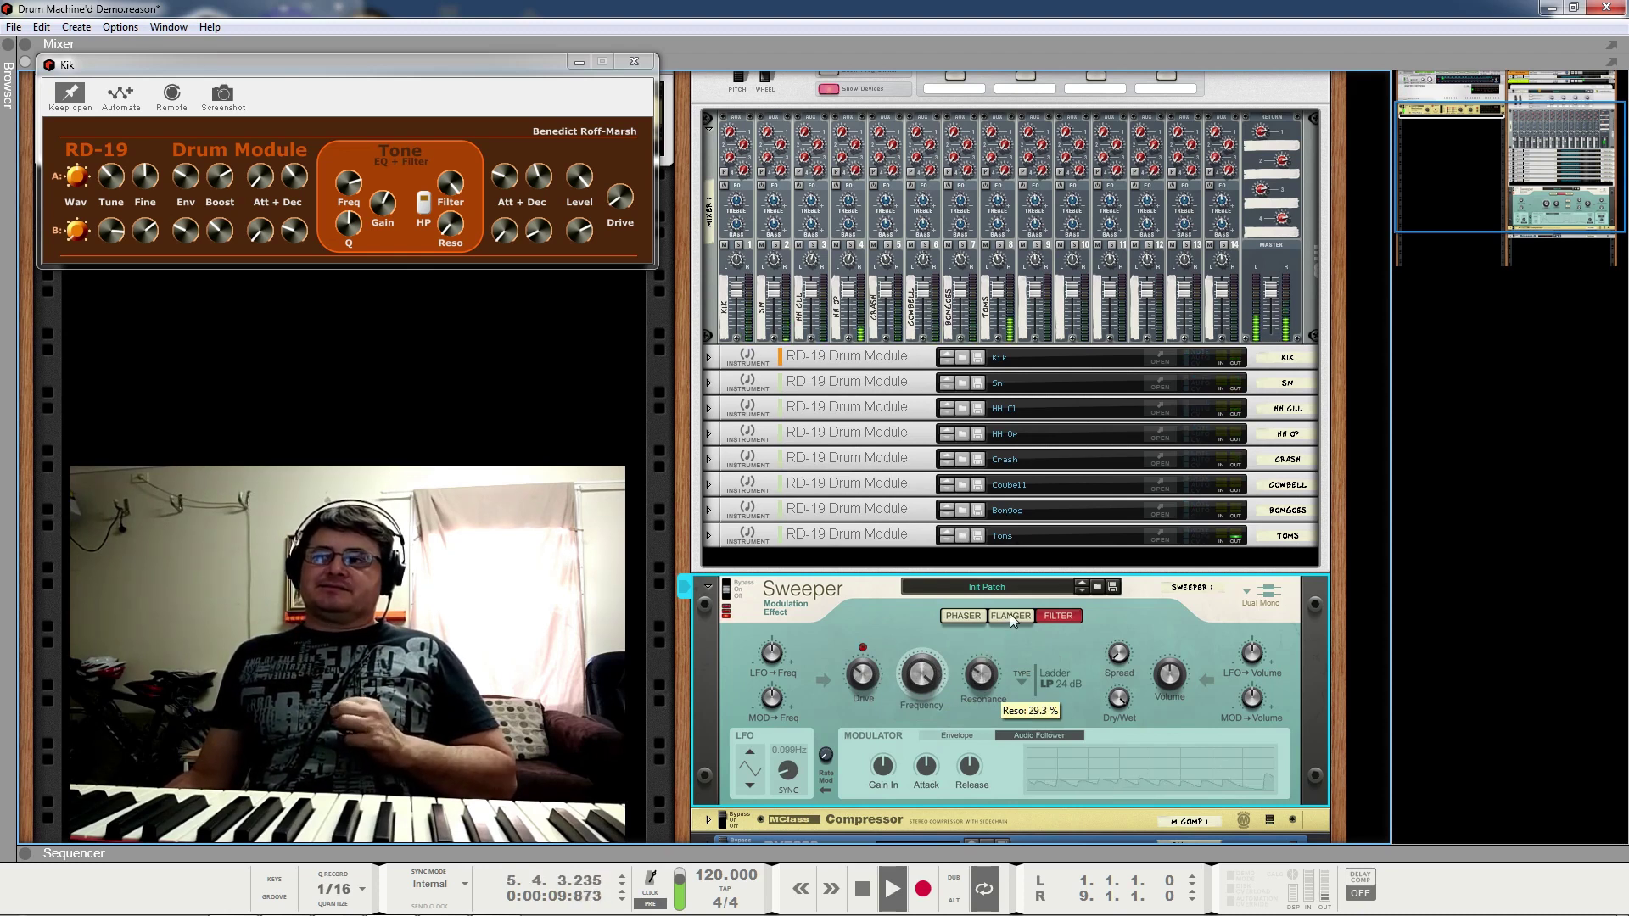
left_click_drag(1046, 648, 1027, 474)
left_click_drag(1004, 616, 989, 668)
Step: Try the K35 LP 12dB filter type while adjusting drive to 28.4% and resonance, and restore the Ladder LP 24dB type
left_click(1022, 681)
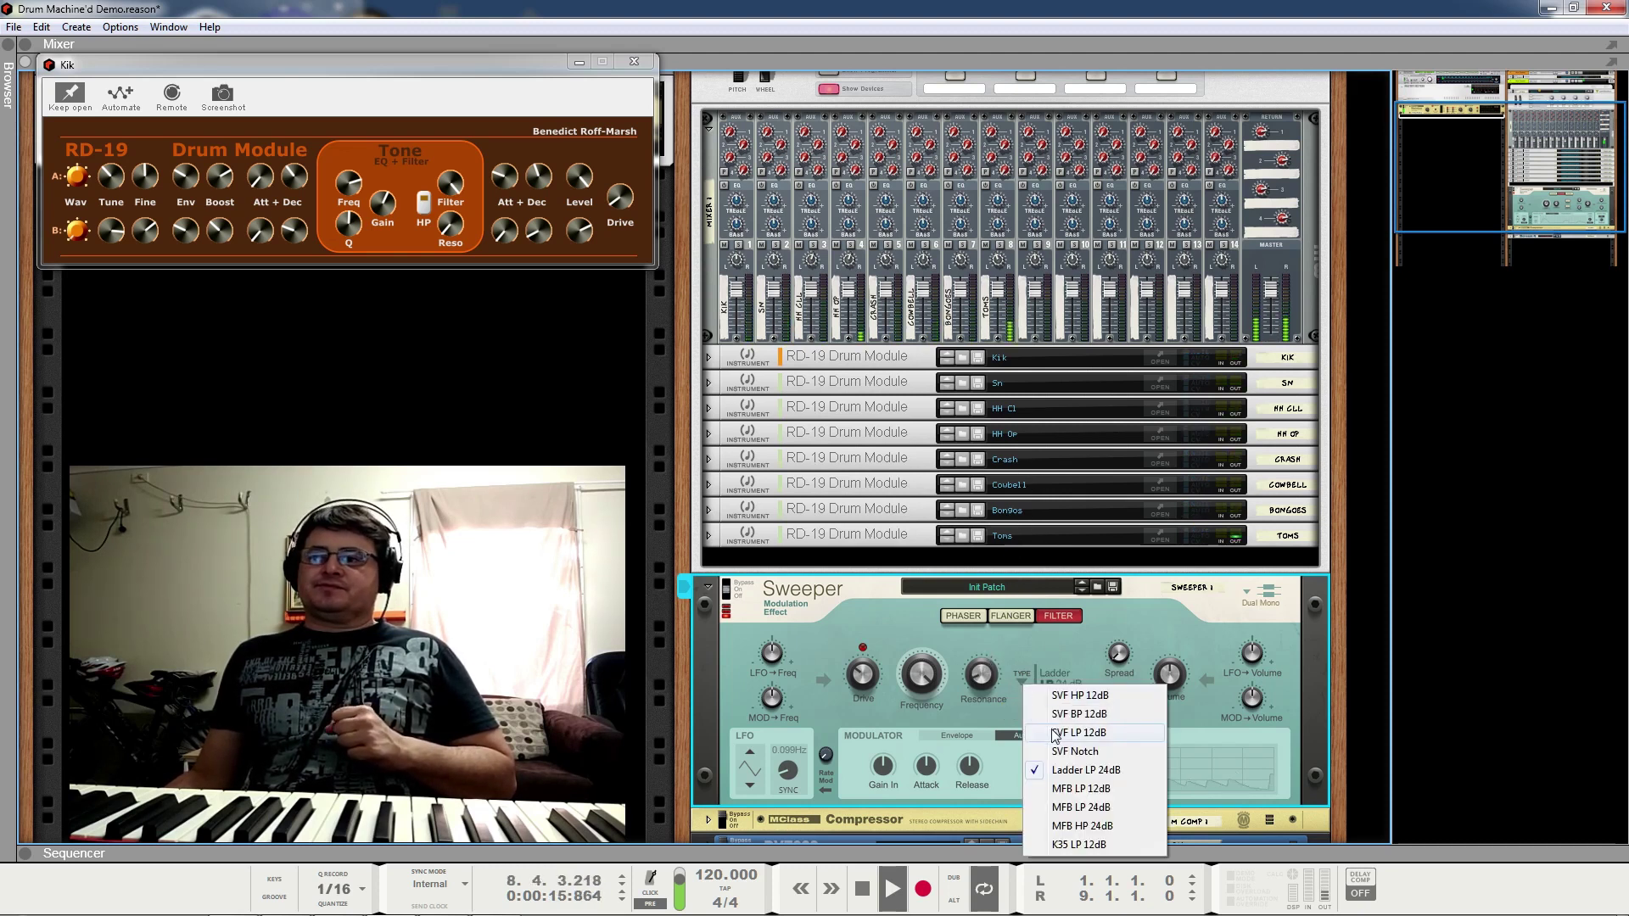
left_click(1079, 844)
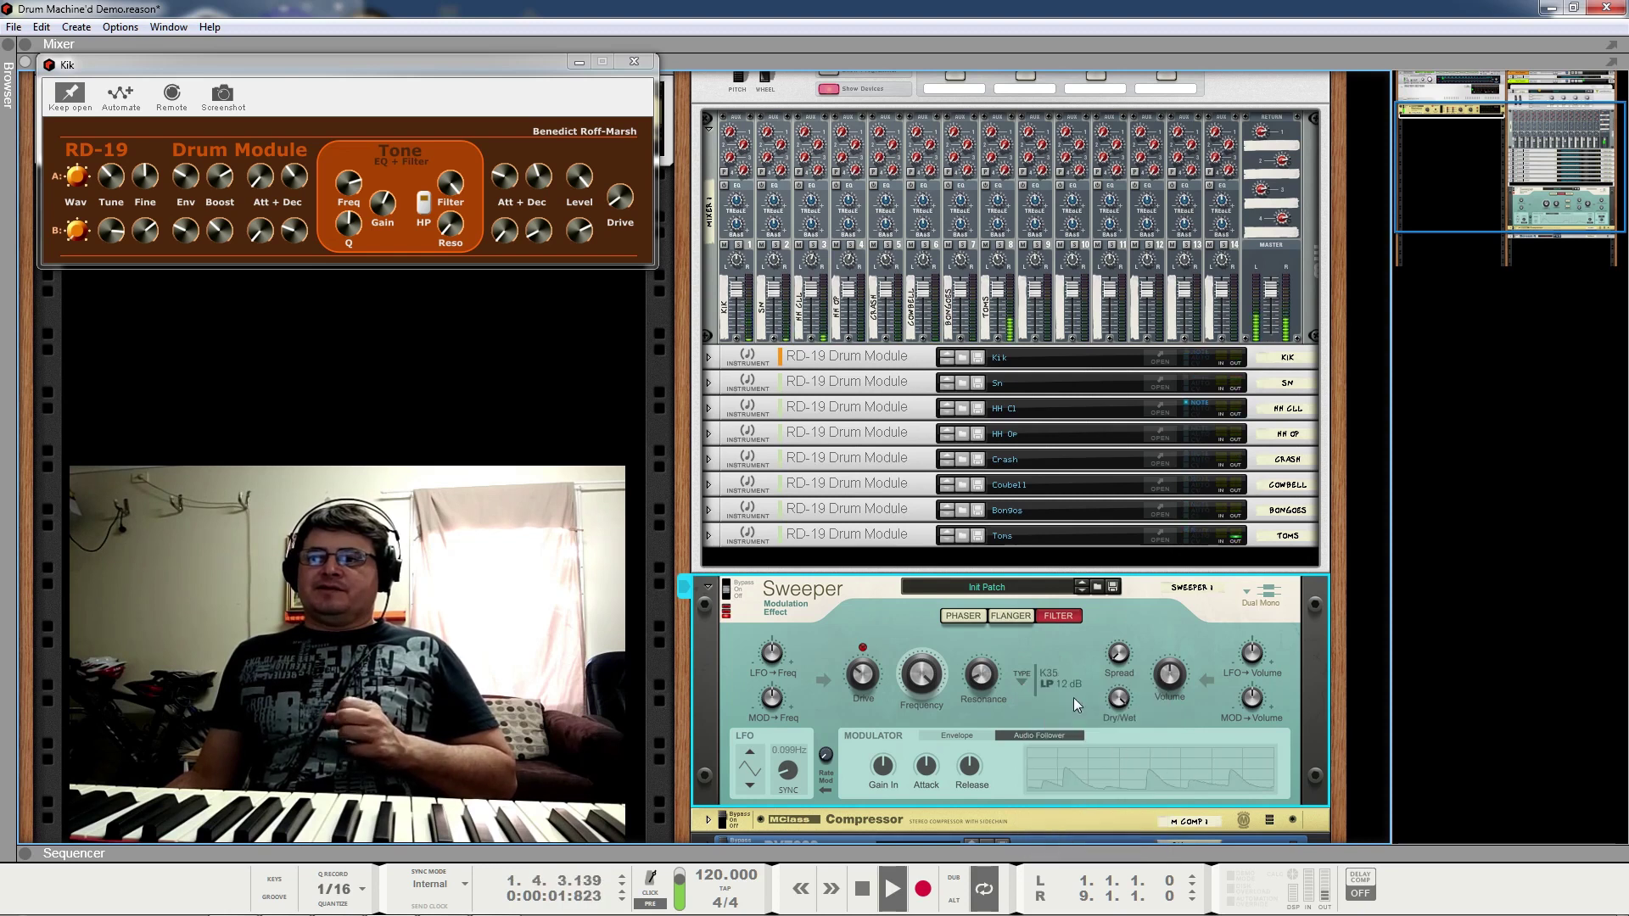
left_click_drag(869, 674, 884, 604)
left_click_drag(976, 673, 914, 681)
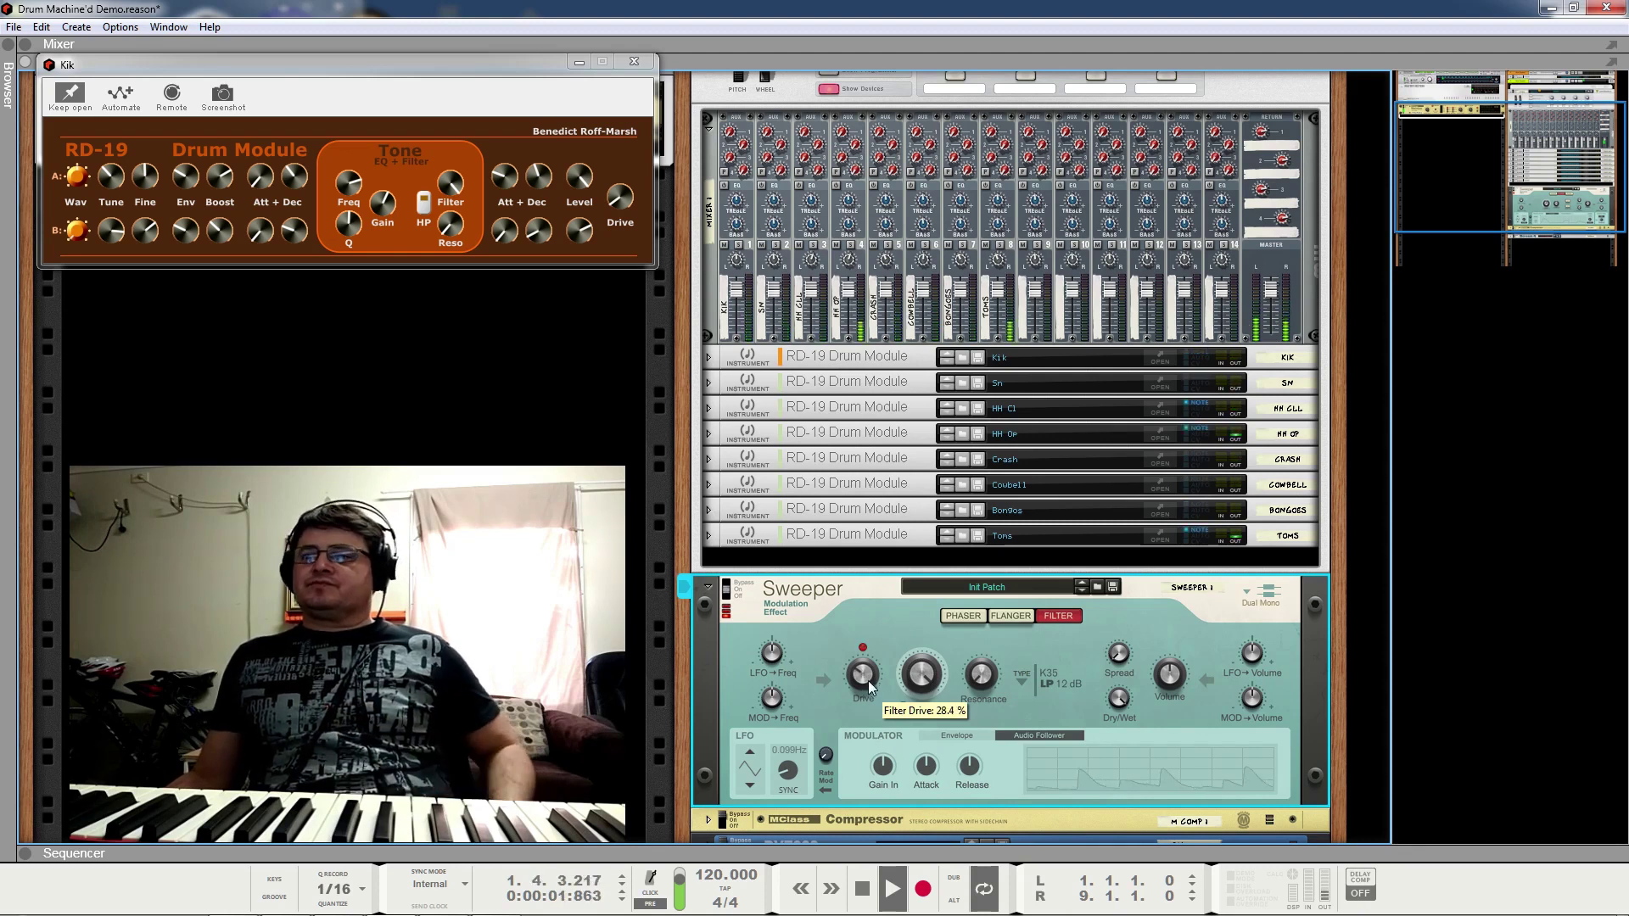
left_click(1023, 677)
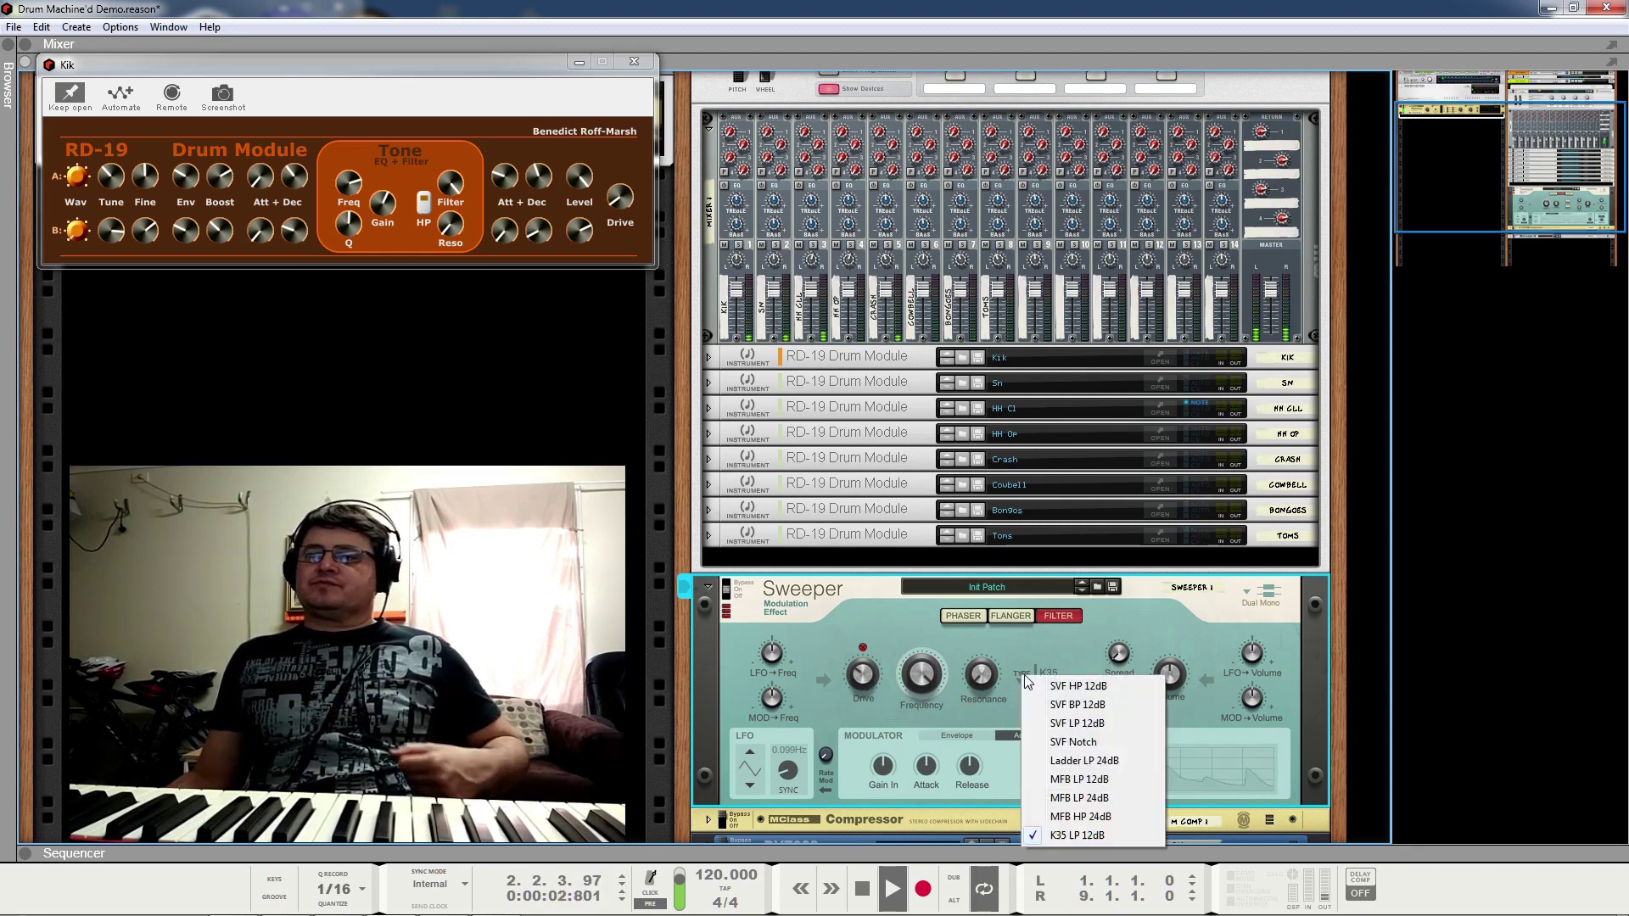
left_click(1085, 761)
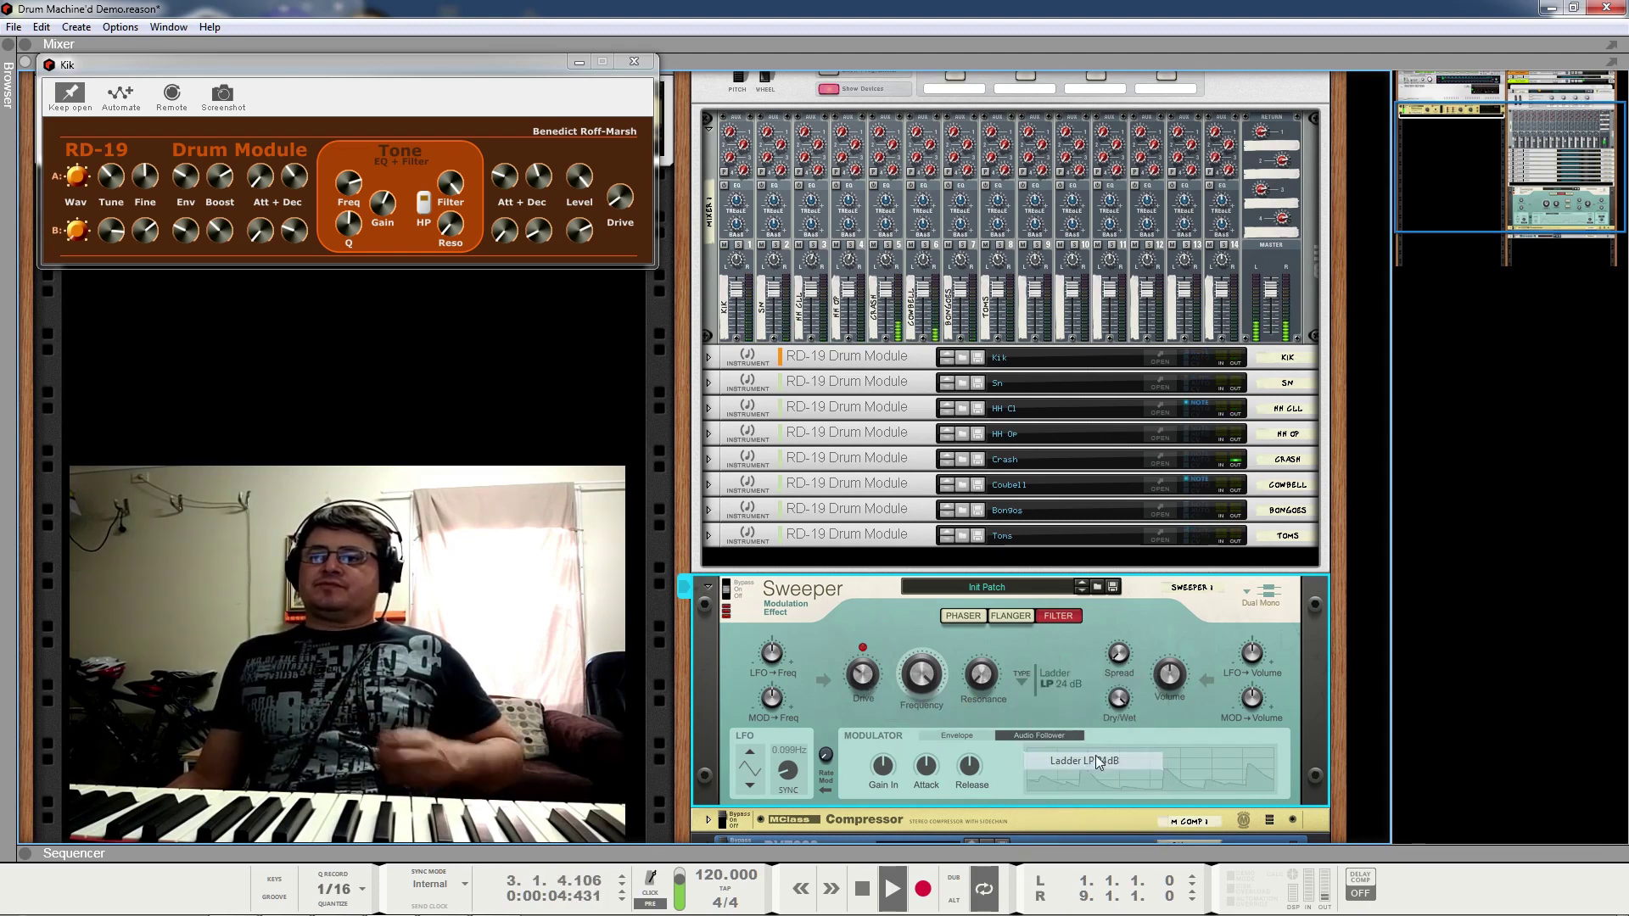
Step: Fold the Sweeper, unfold the MClass Compressor, and restart playback from the beginning of the song
left_click(708, 588)
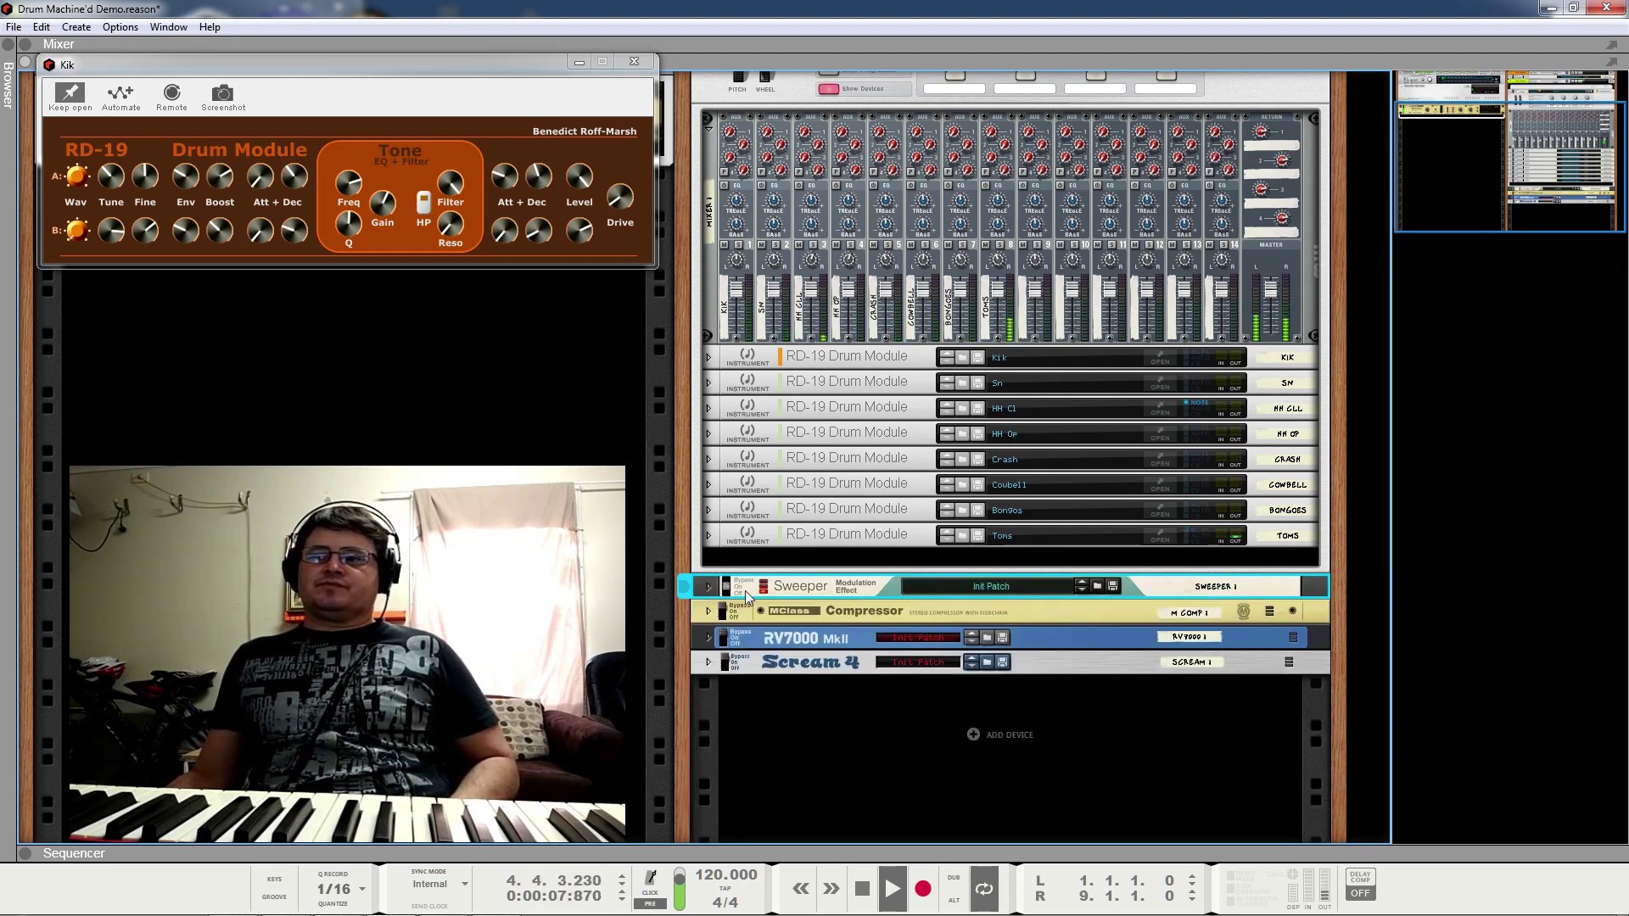
key("space")
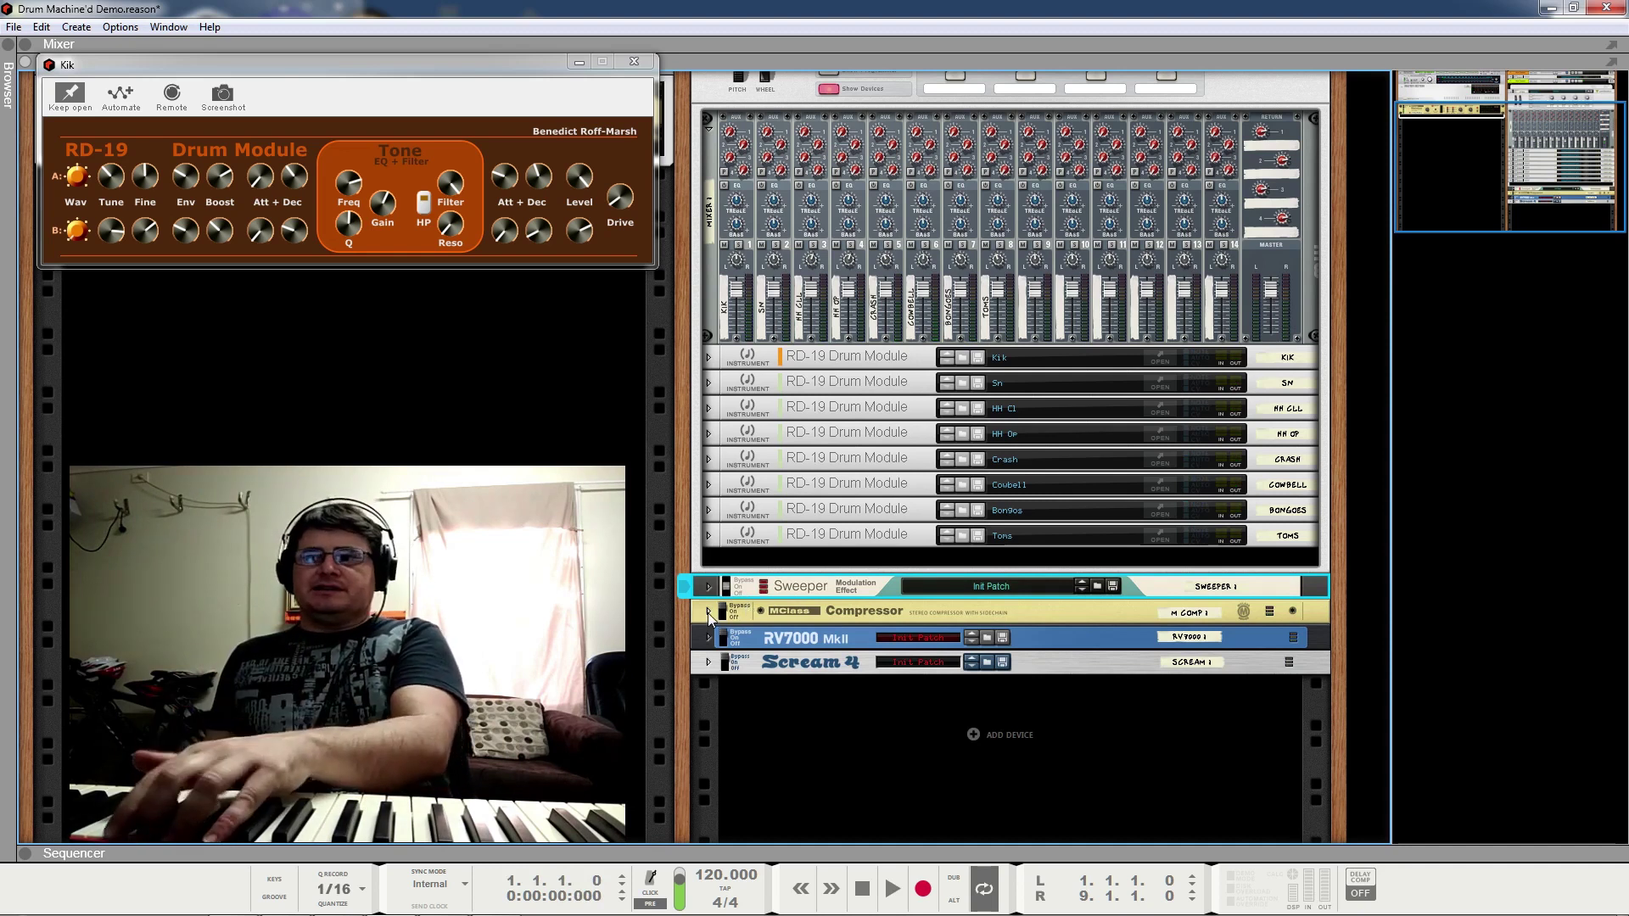
left_click(709, 610)
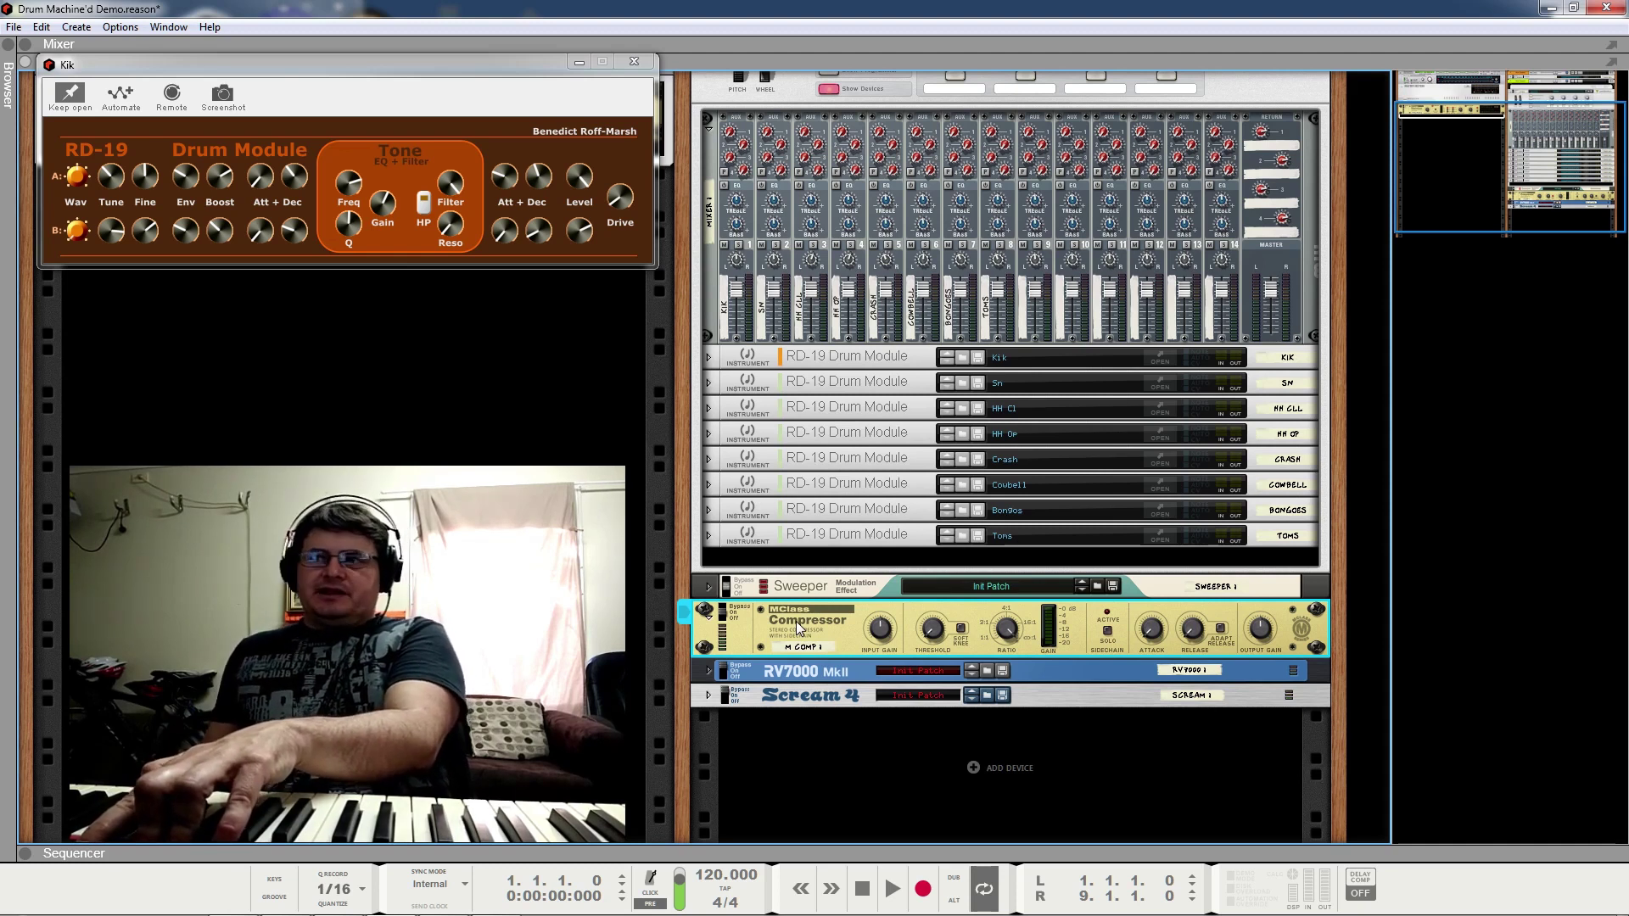
key("space")
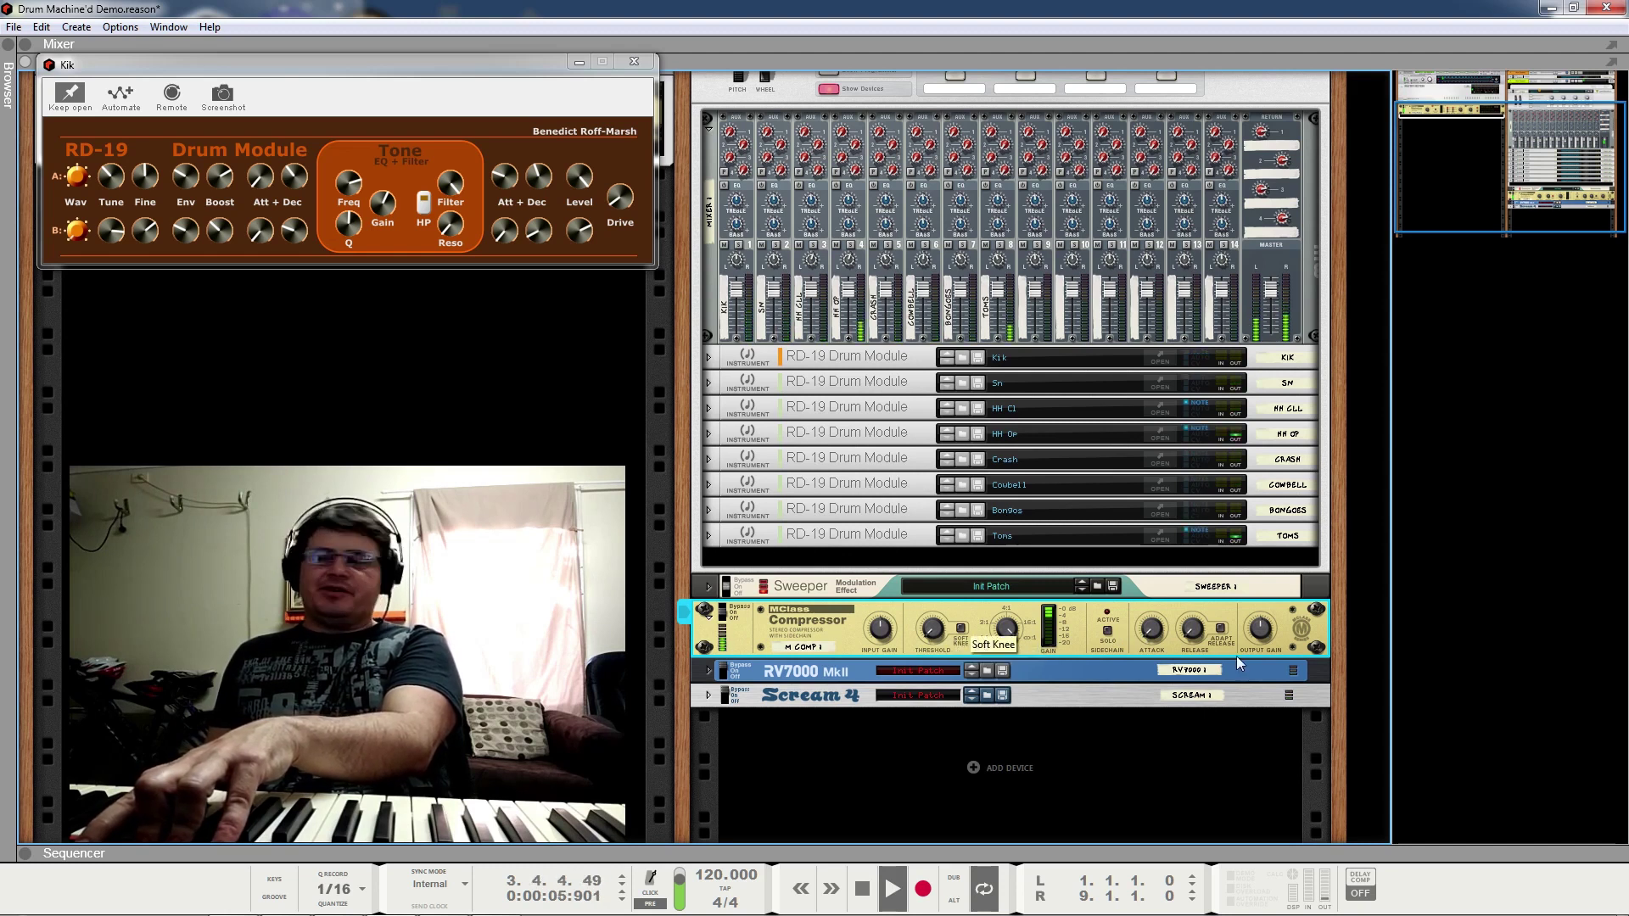
Step: Adjust the MClass Compressor's output gain and set its ratio to 1.75:1
scroll(1163, 608, "up", 2)
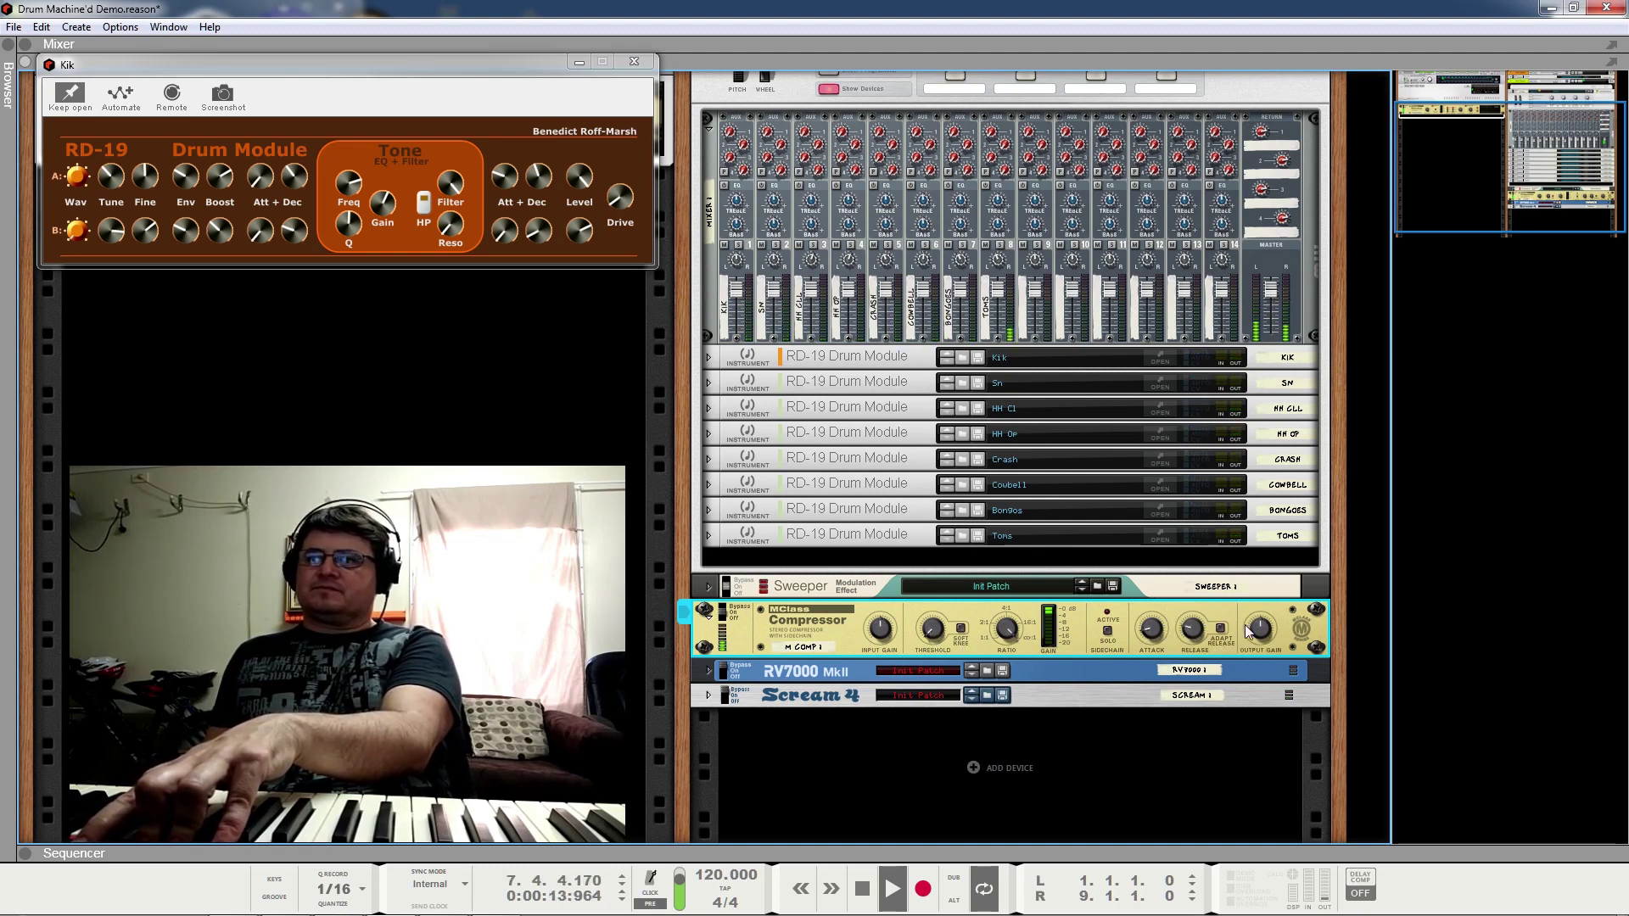
left_click_drag(1277, 574, 1279, 567)
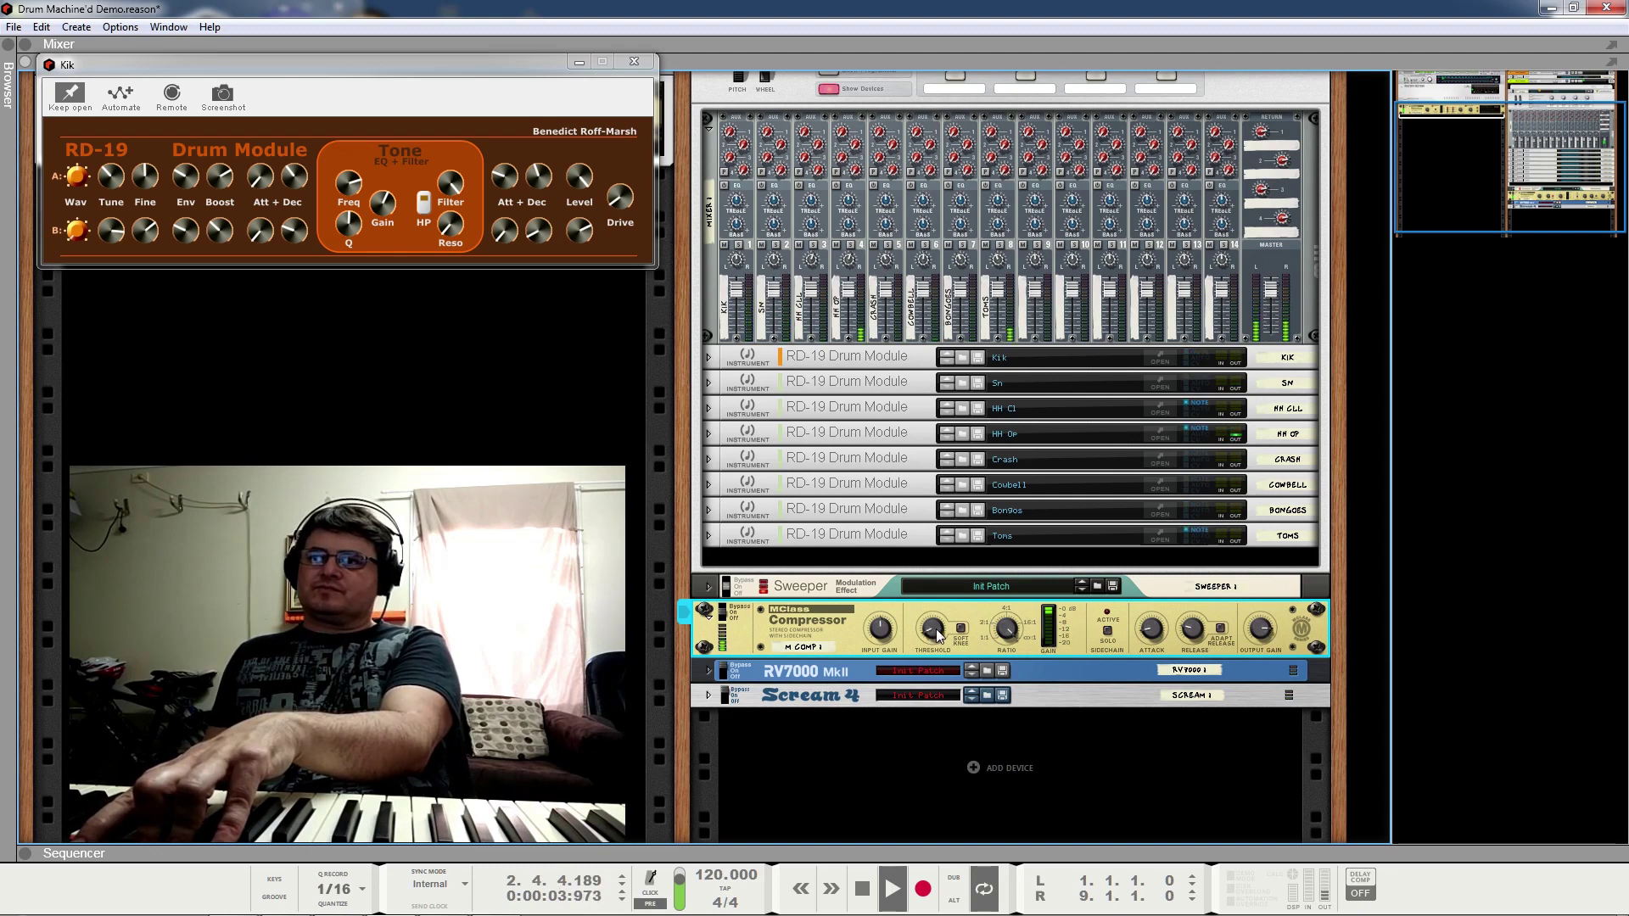
left_click_drag(1260, 634, 1260, 697)
left_click_drag(1006, 629, 1069, 704)
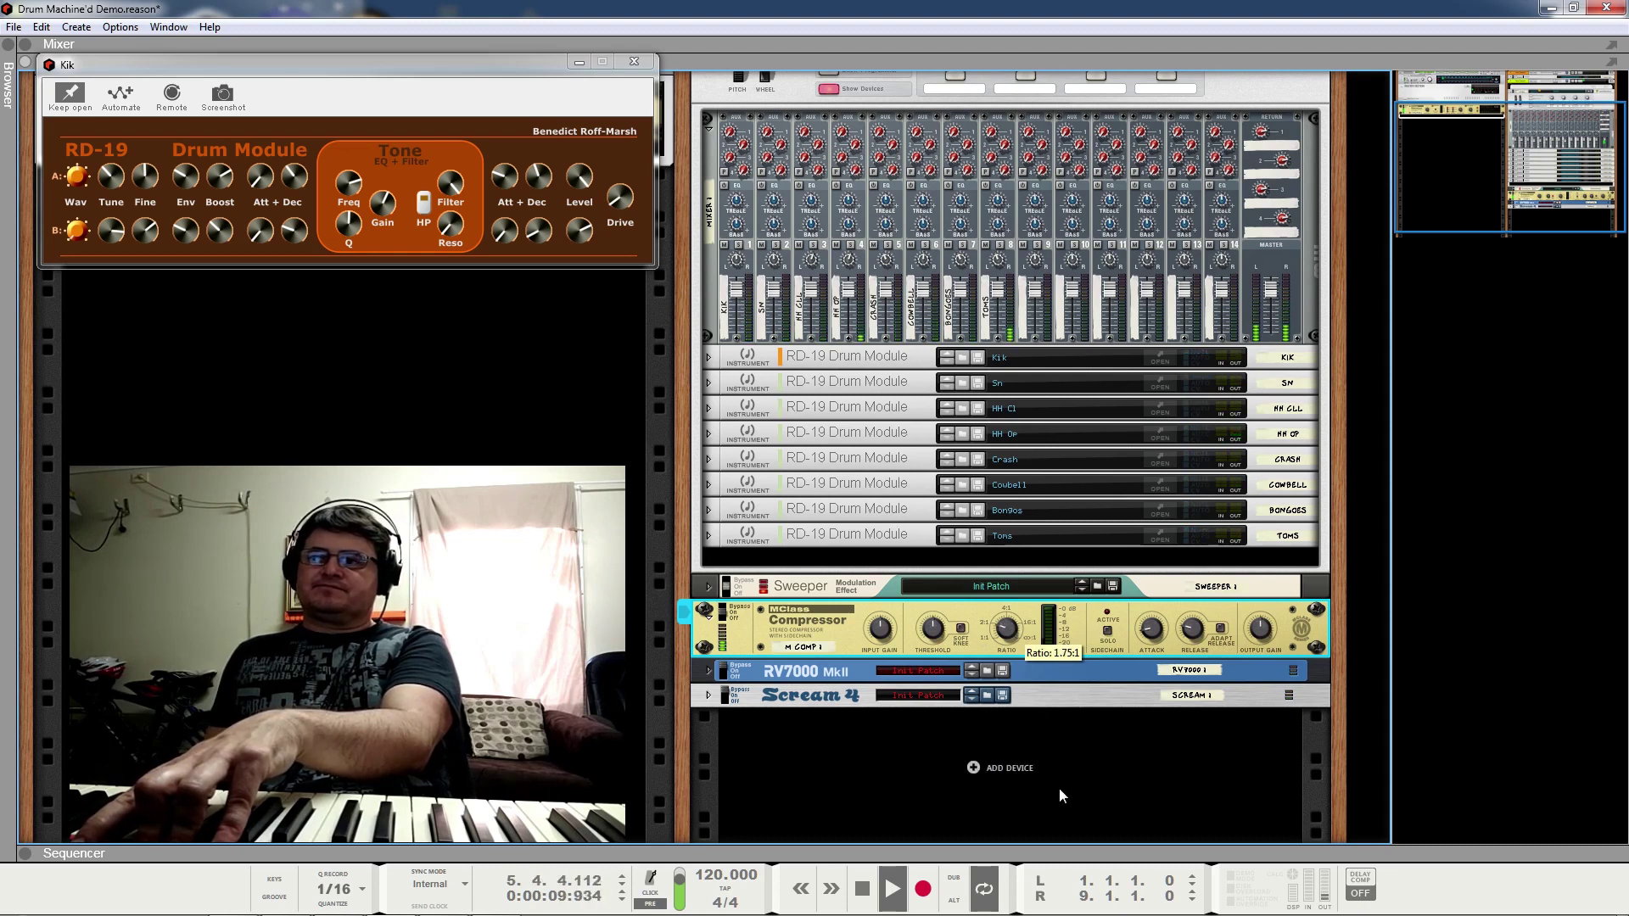
Step: Adjust the MClass Compressor's threshold, attack, release and output gain, and set its ratio to 6.72:1
left_click_drag(934, 632, 940, 665)
left_click_drag(1151, 629, 1158, 577)
left_click_drag(1197, 629, 1200, 577)
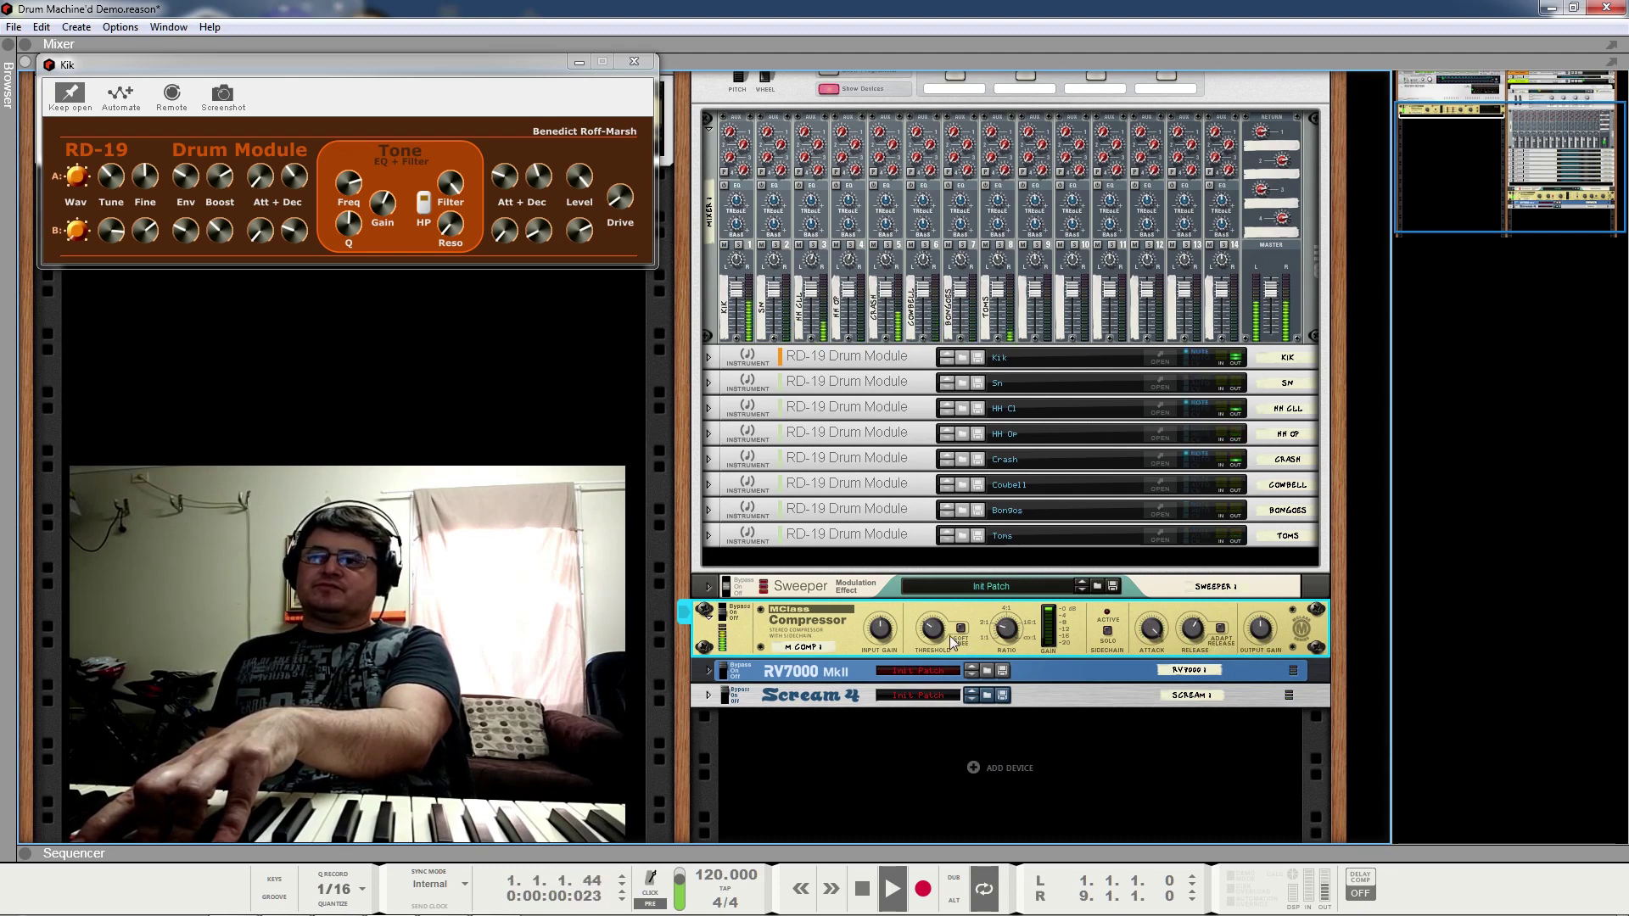
left_click_drag(942, 633, 961, 714)
left_click_drag(1007, 629, 1030, 560)
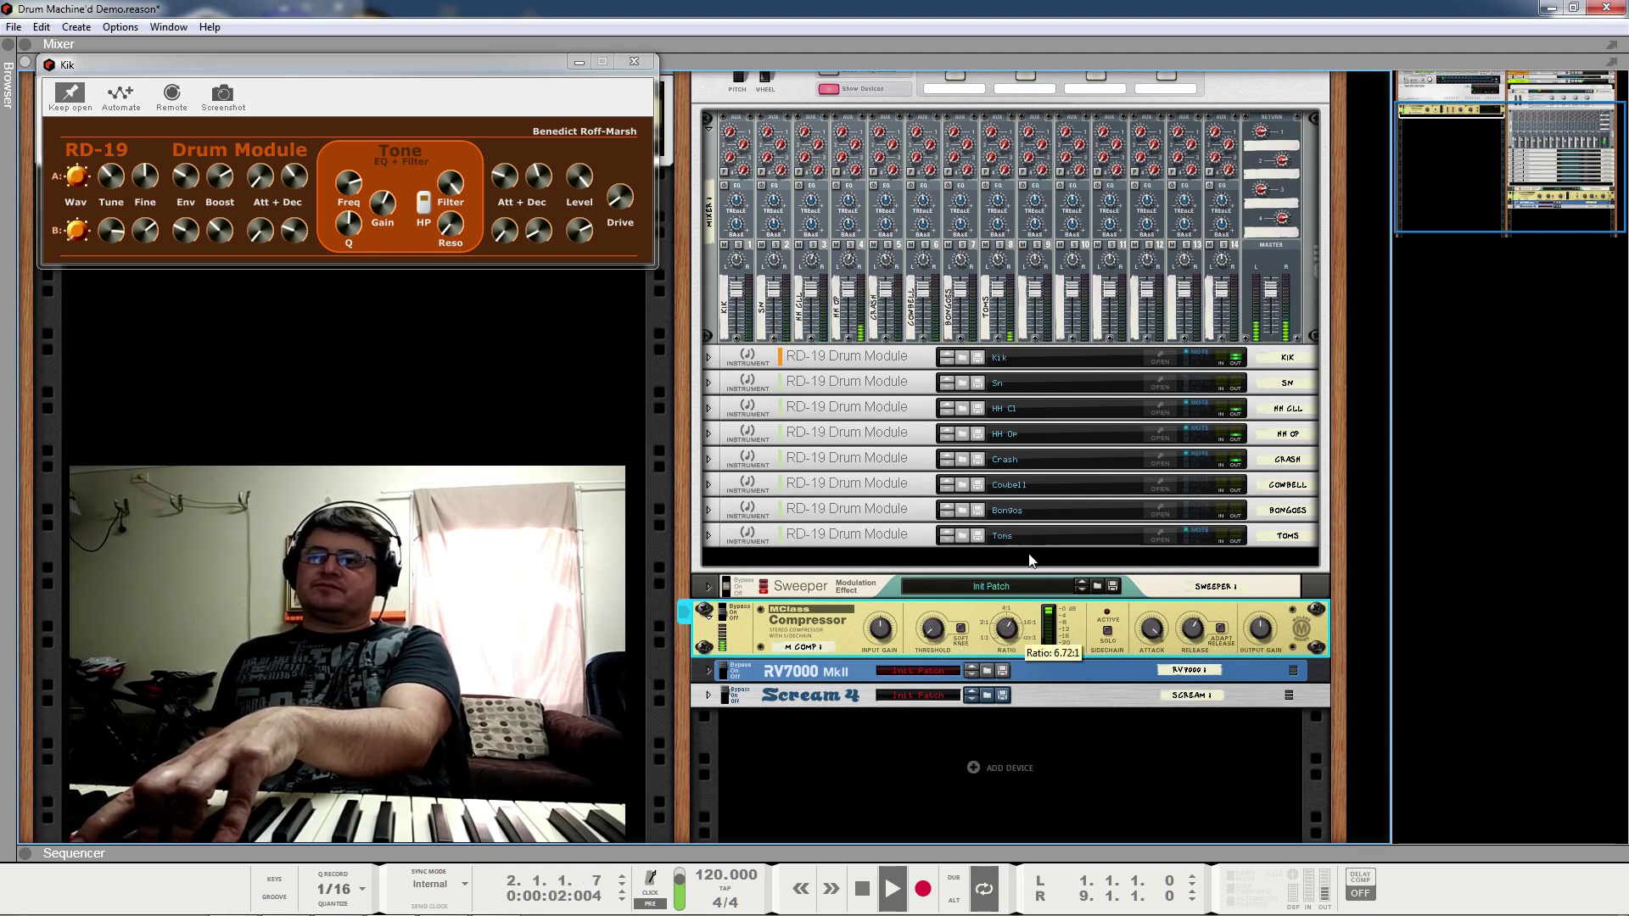
left_click_drag(1261, 630, 1279, 588)
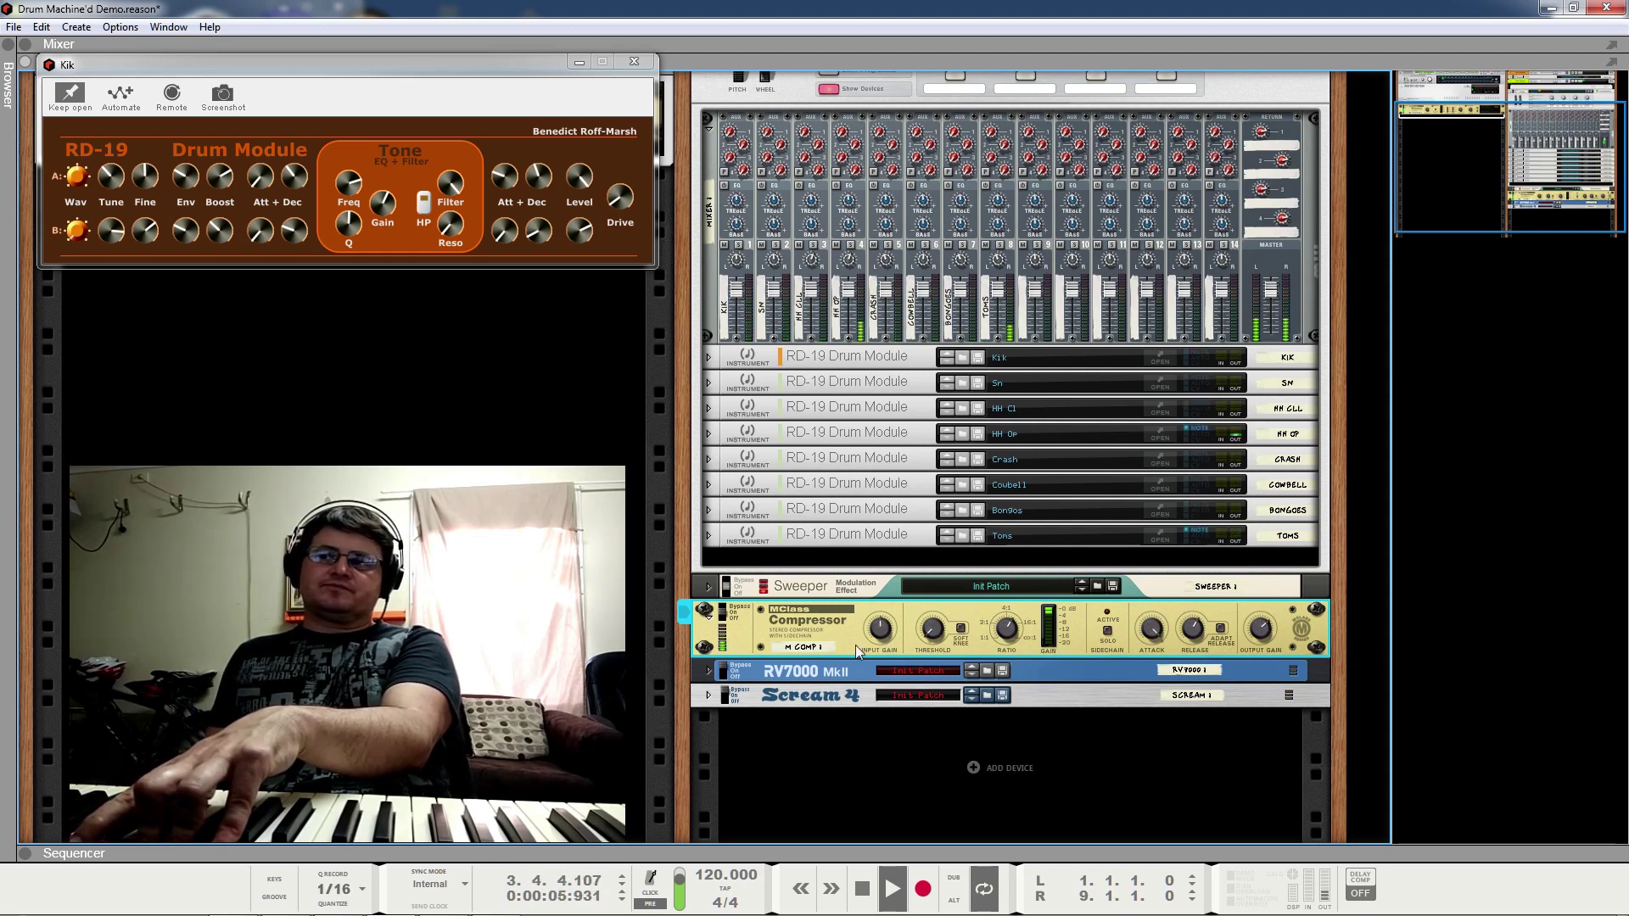
Step: Switch the Sweeper on and toggle the MClass Compressor between Bypass and On to compare the drum sound
left_click(740, 577)
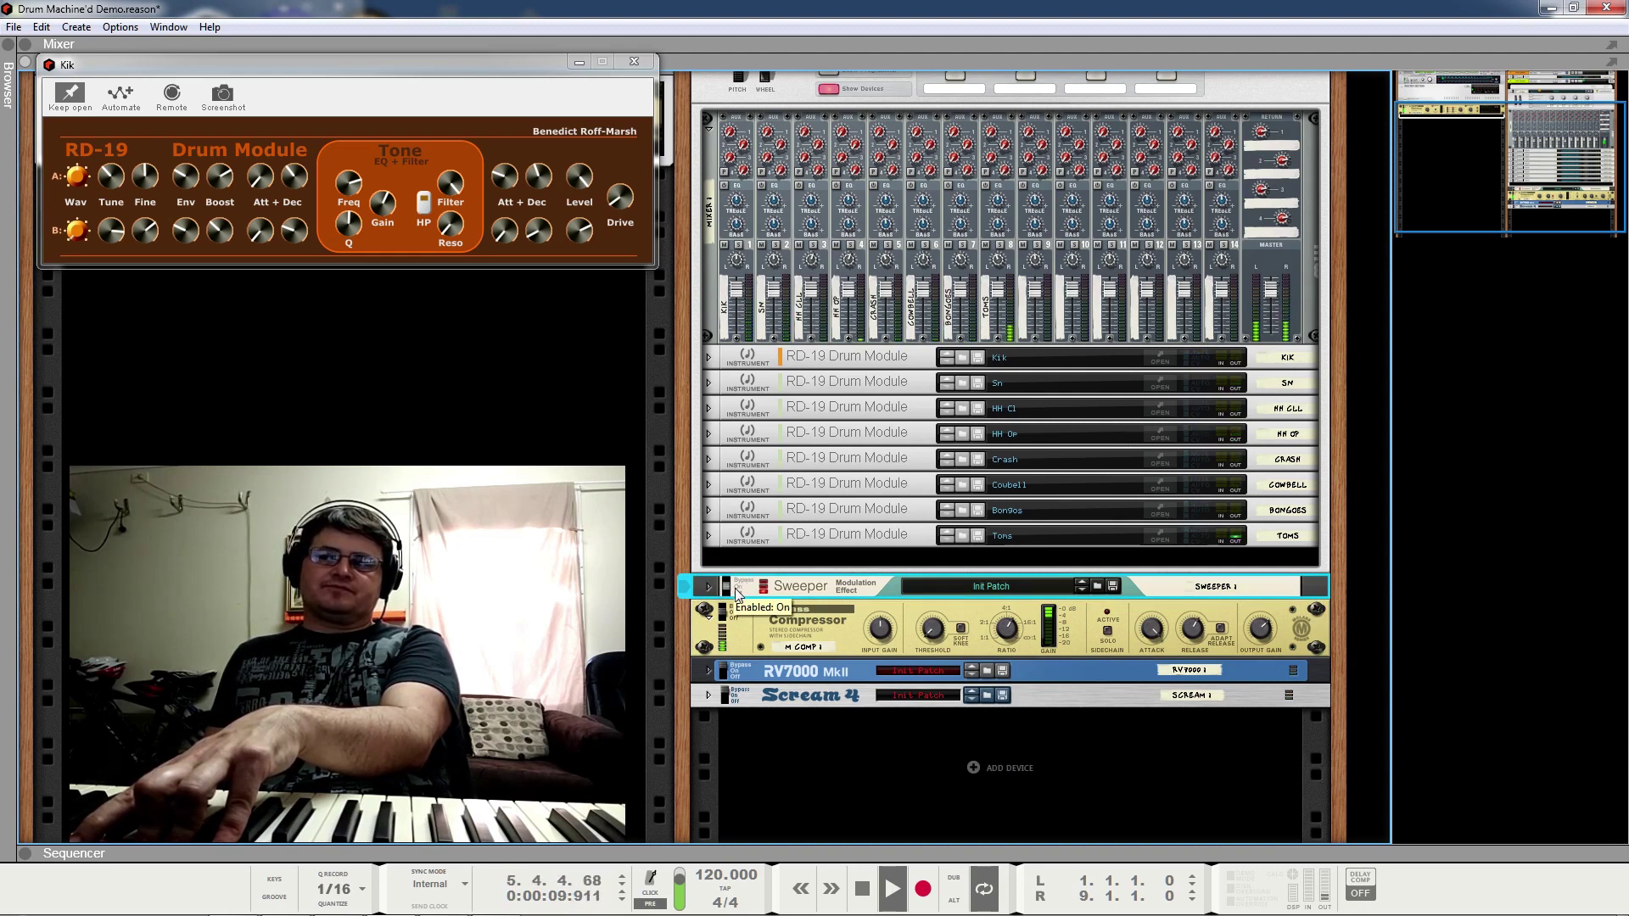
left_click(732, 607)
left_click(736, 609)
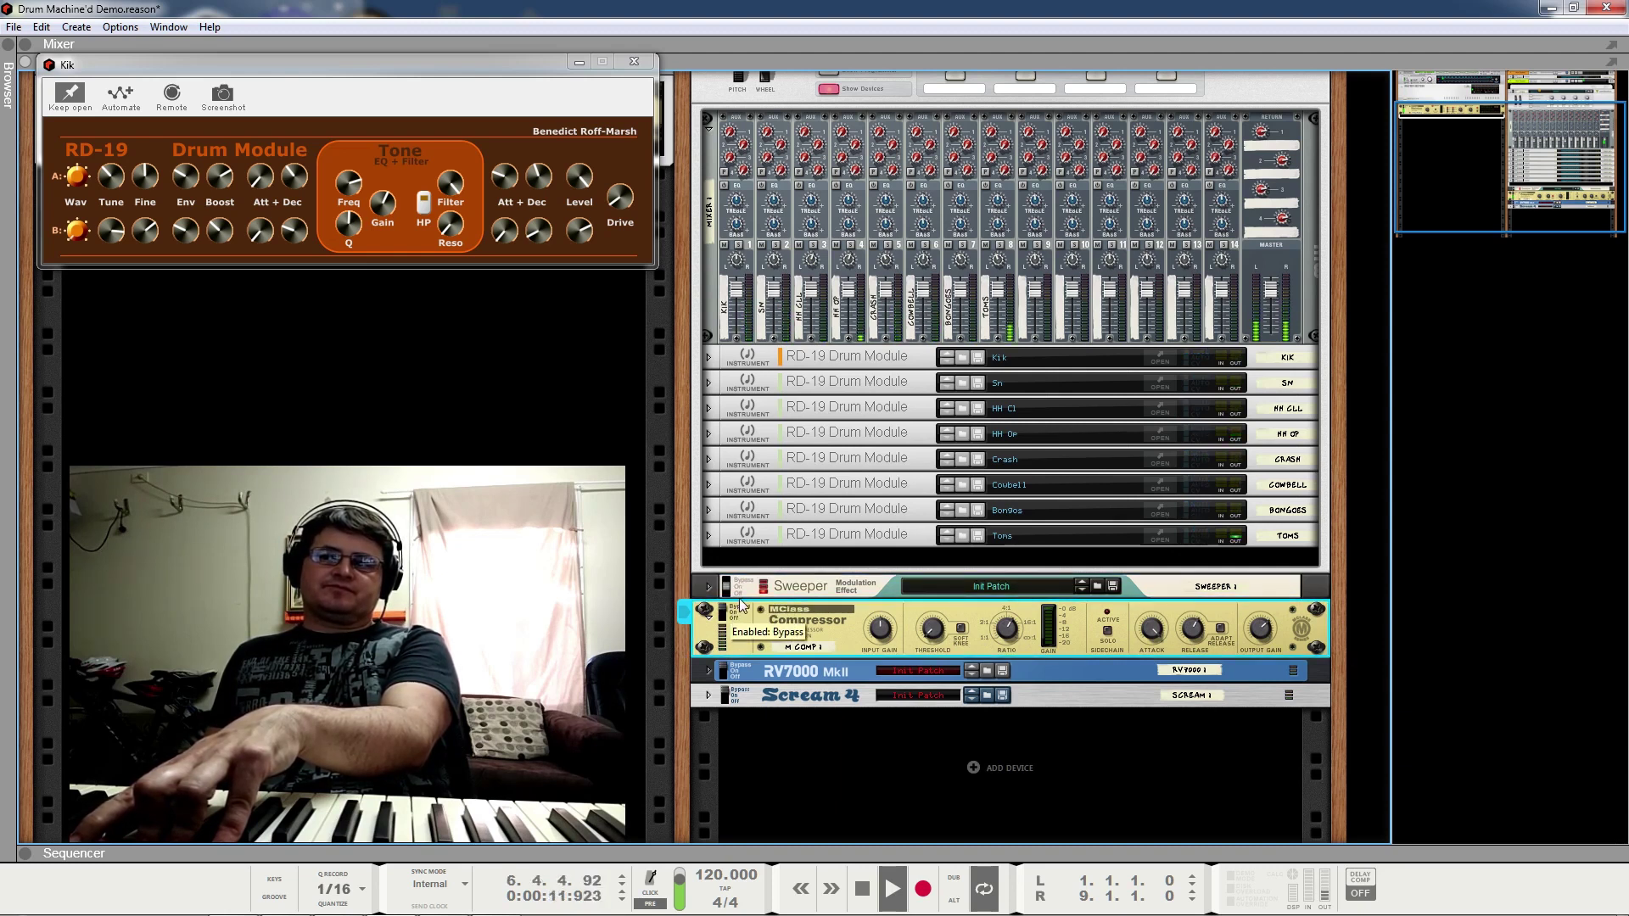
left_click(737, 611)
left_click(738, 611)
left_click(737, 611)
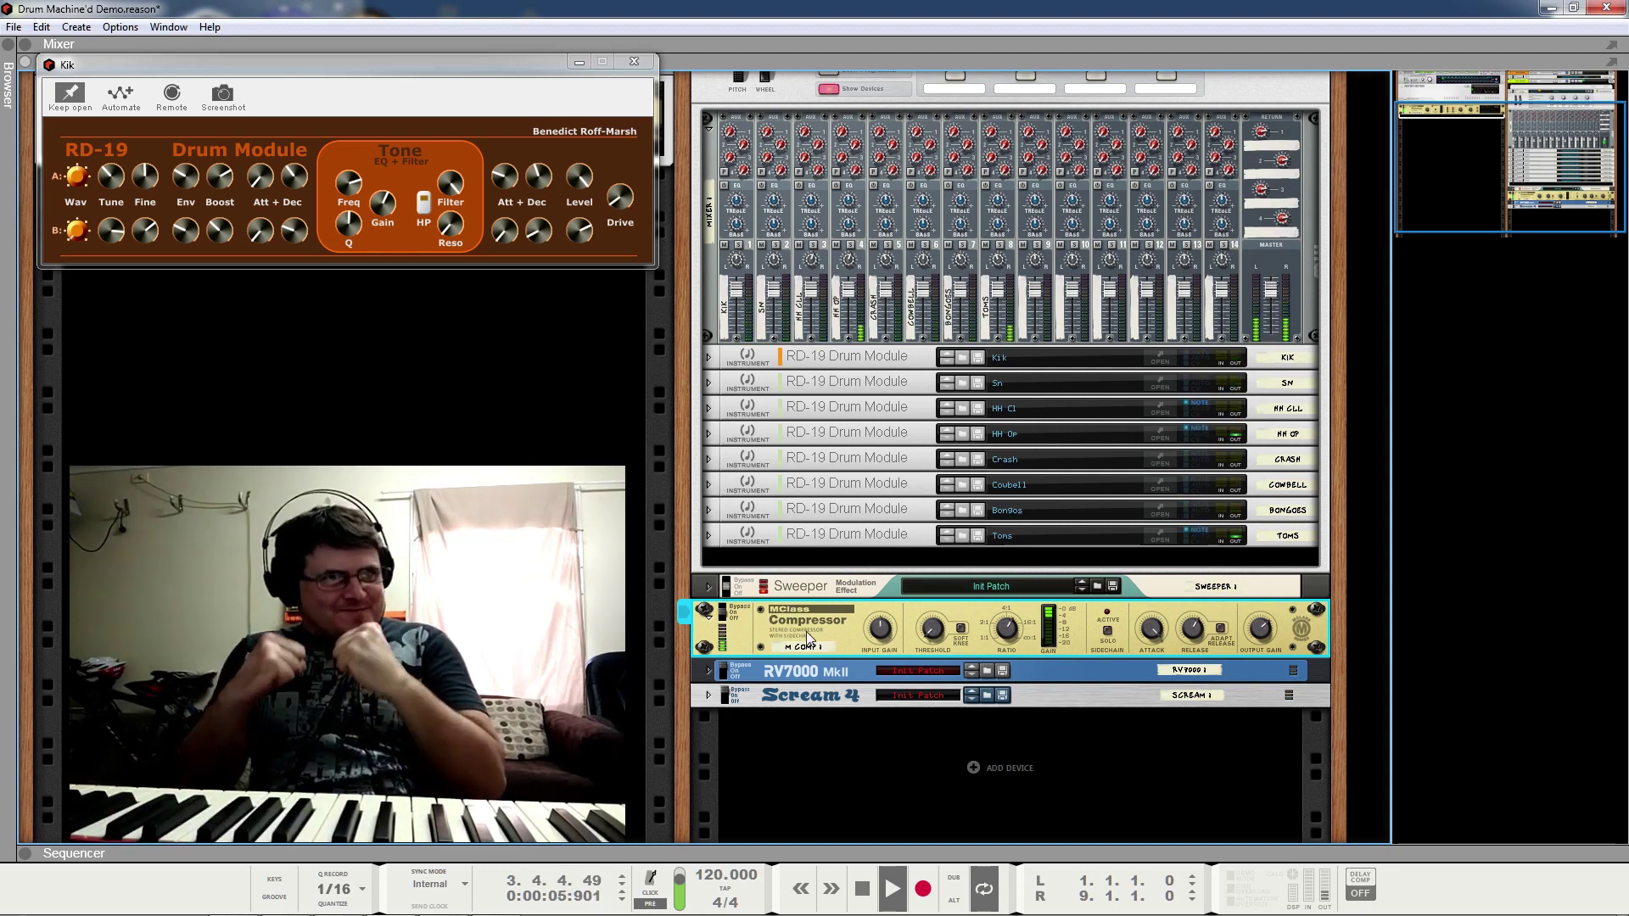
Step: Fold the MClass Compressor, then switch on and unfold the RV7000 MkII and adjust its Dry-Wet mix
left_click(712, 625)
left_click(724, 641)
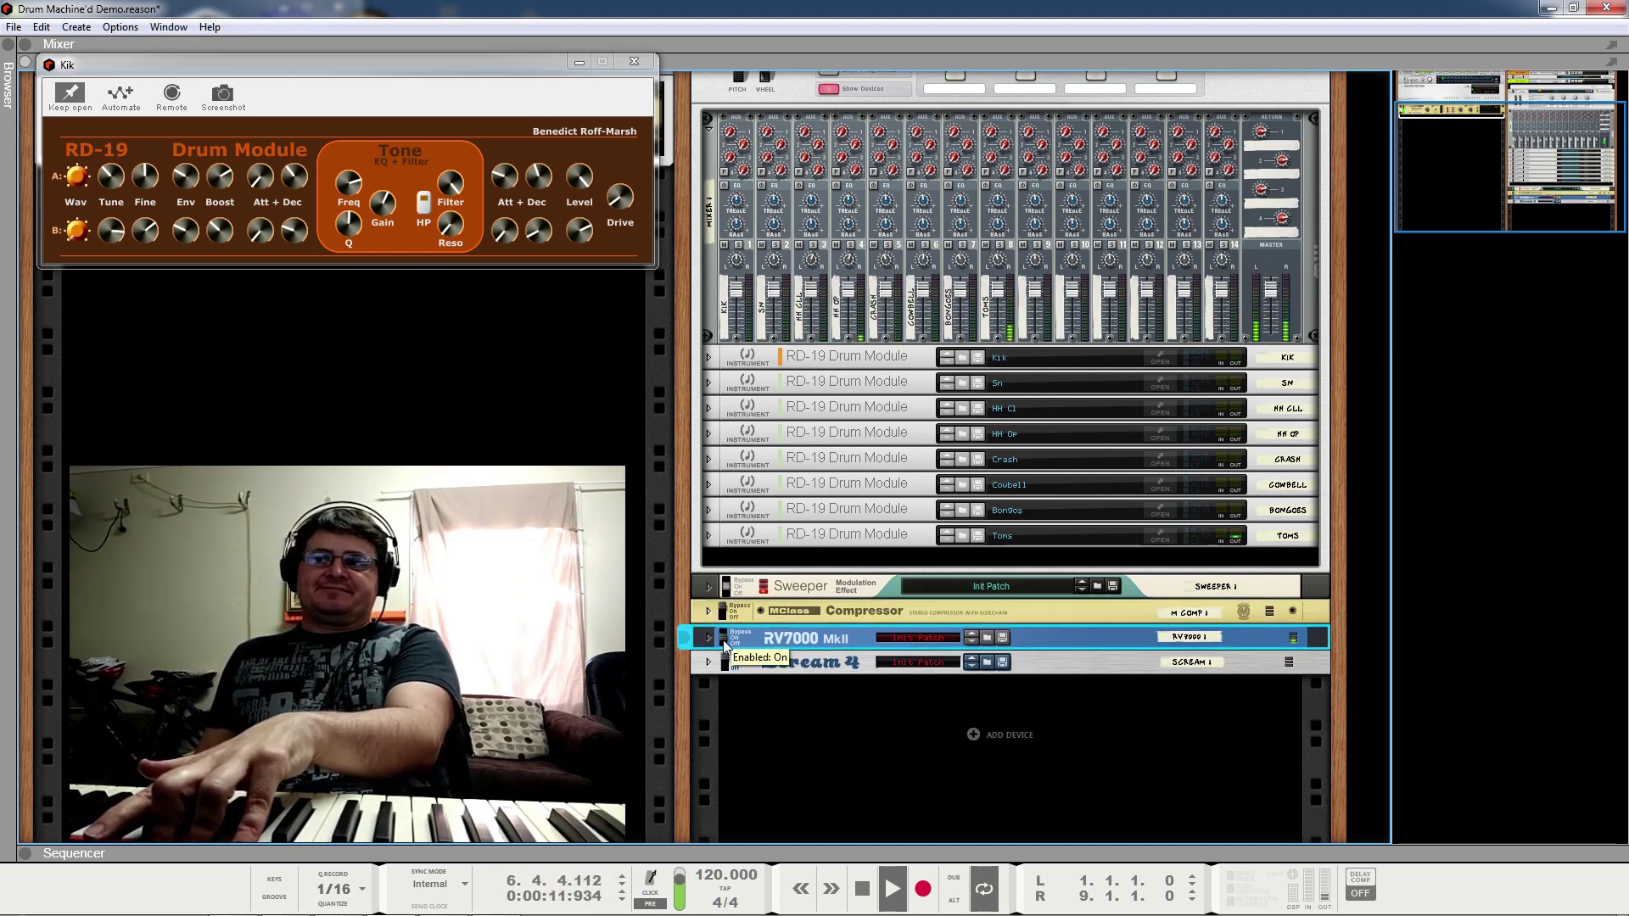
left_click(709, 638)
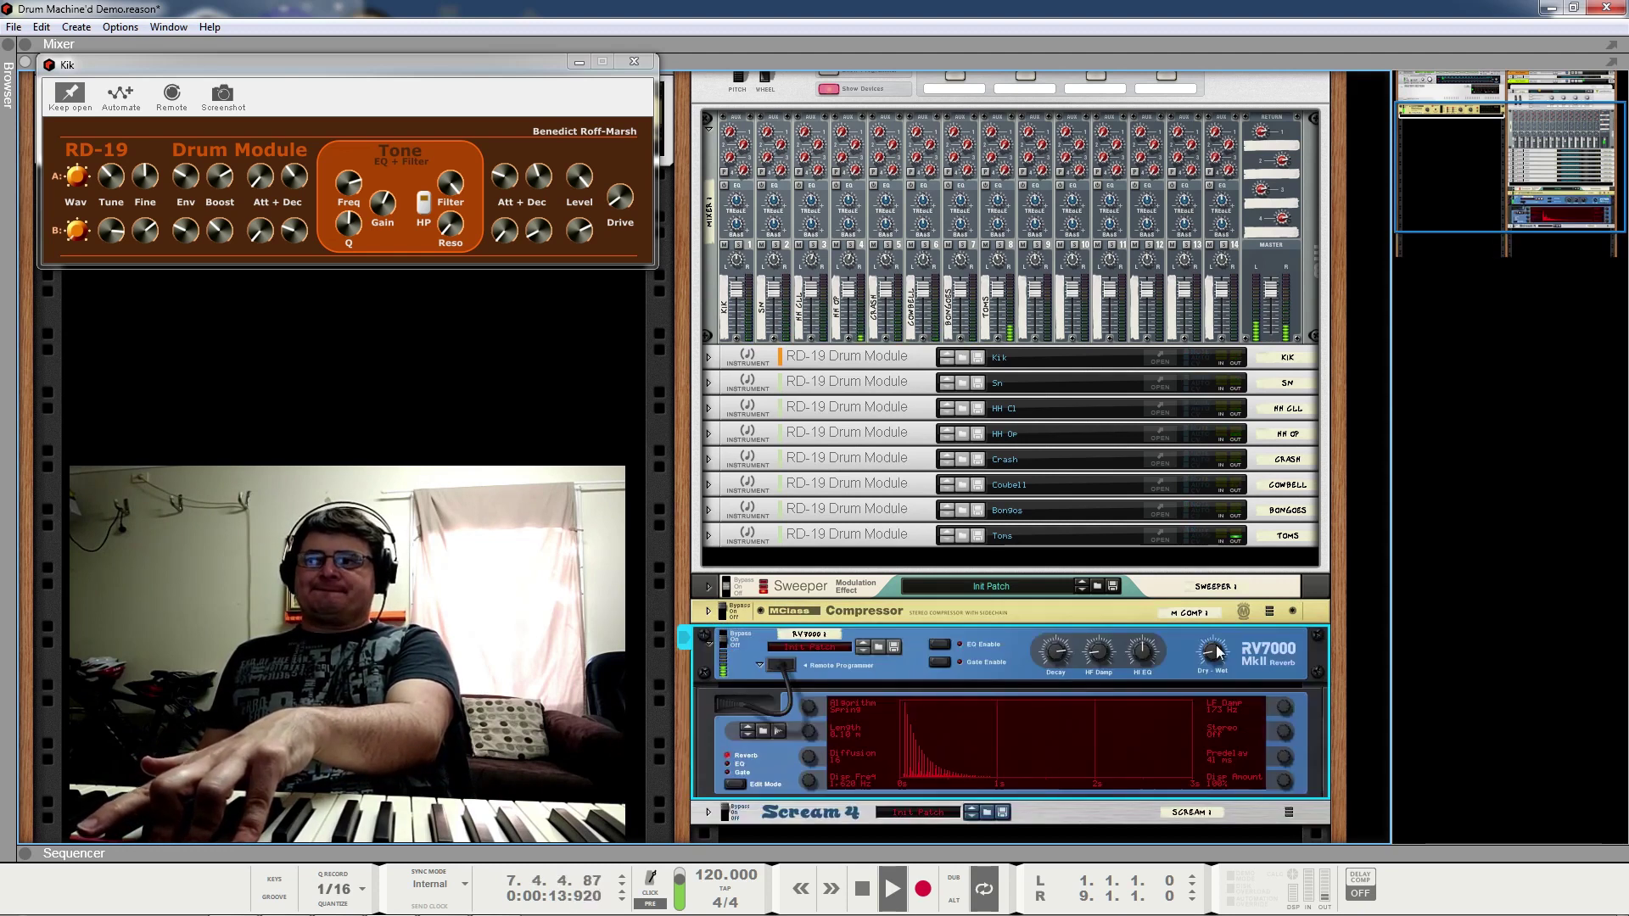
mouse_move(1212, 660)
left_click_drag(1213, 664, 1185, 673)
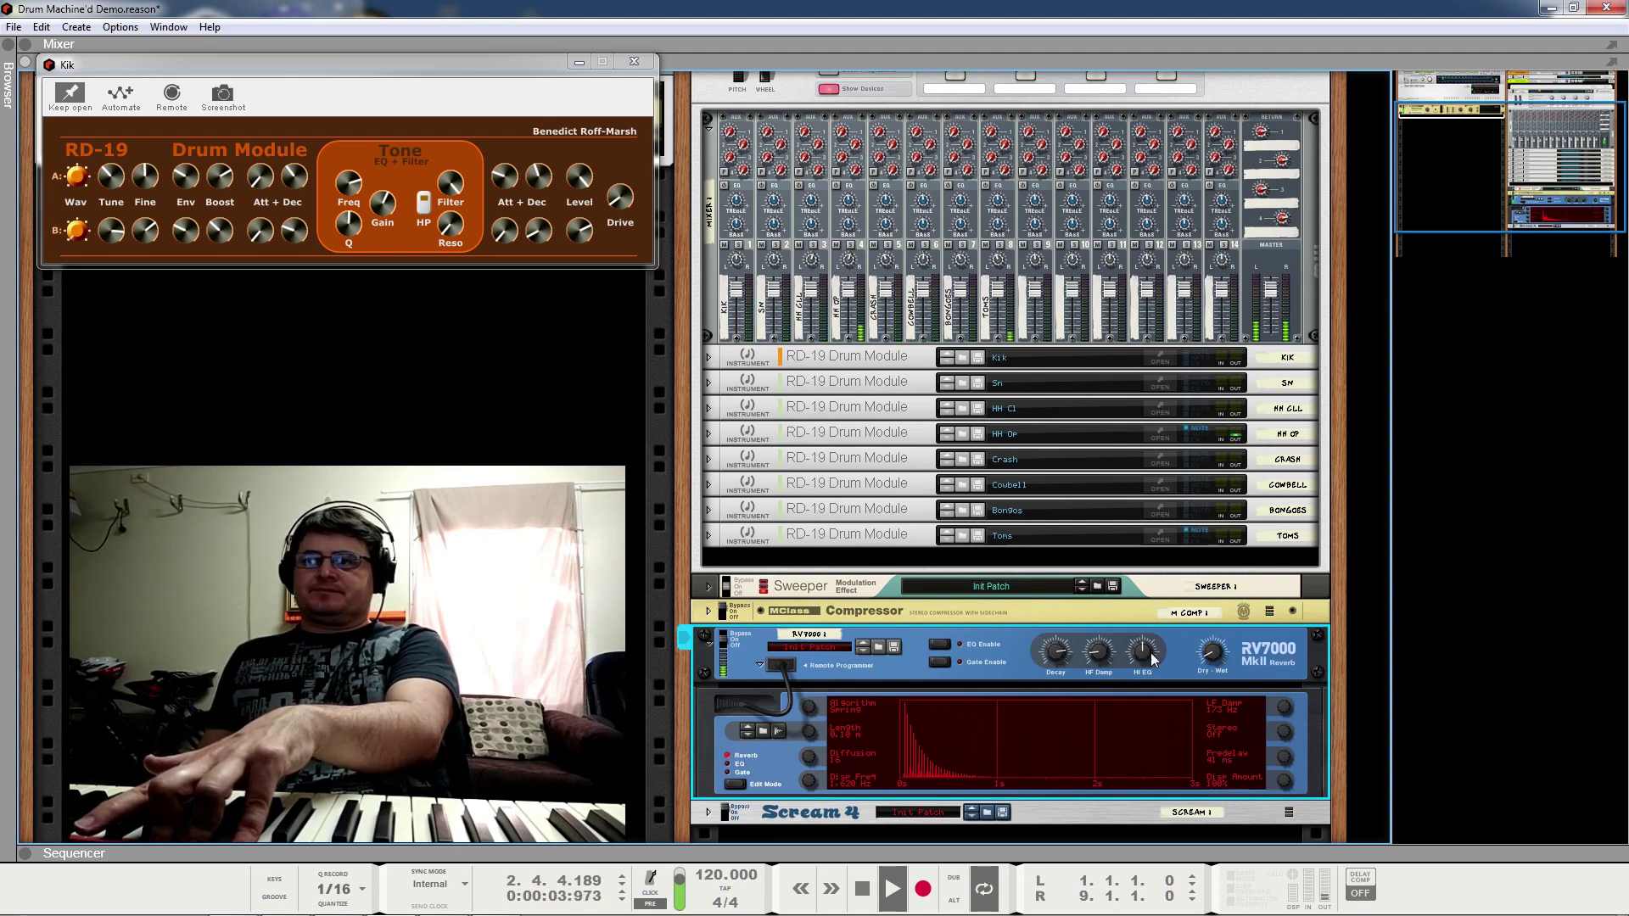
mouse_move(1141, 653)
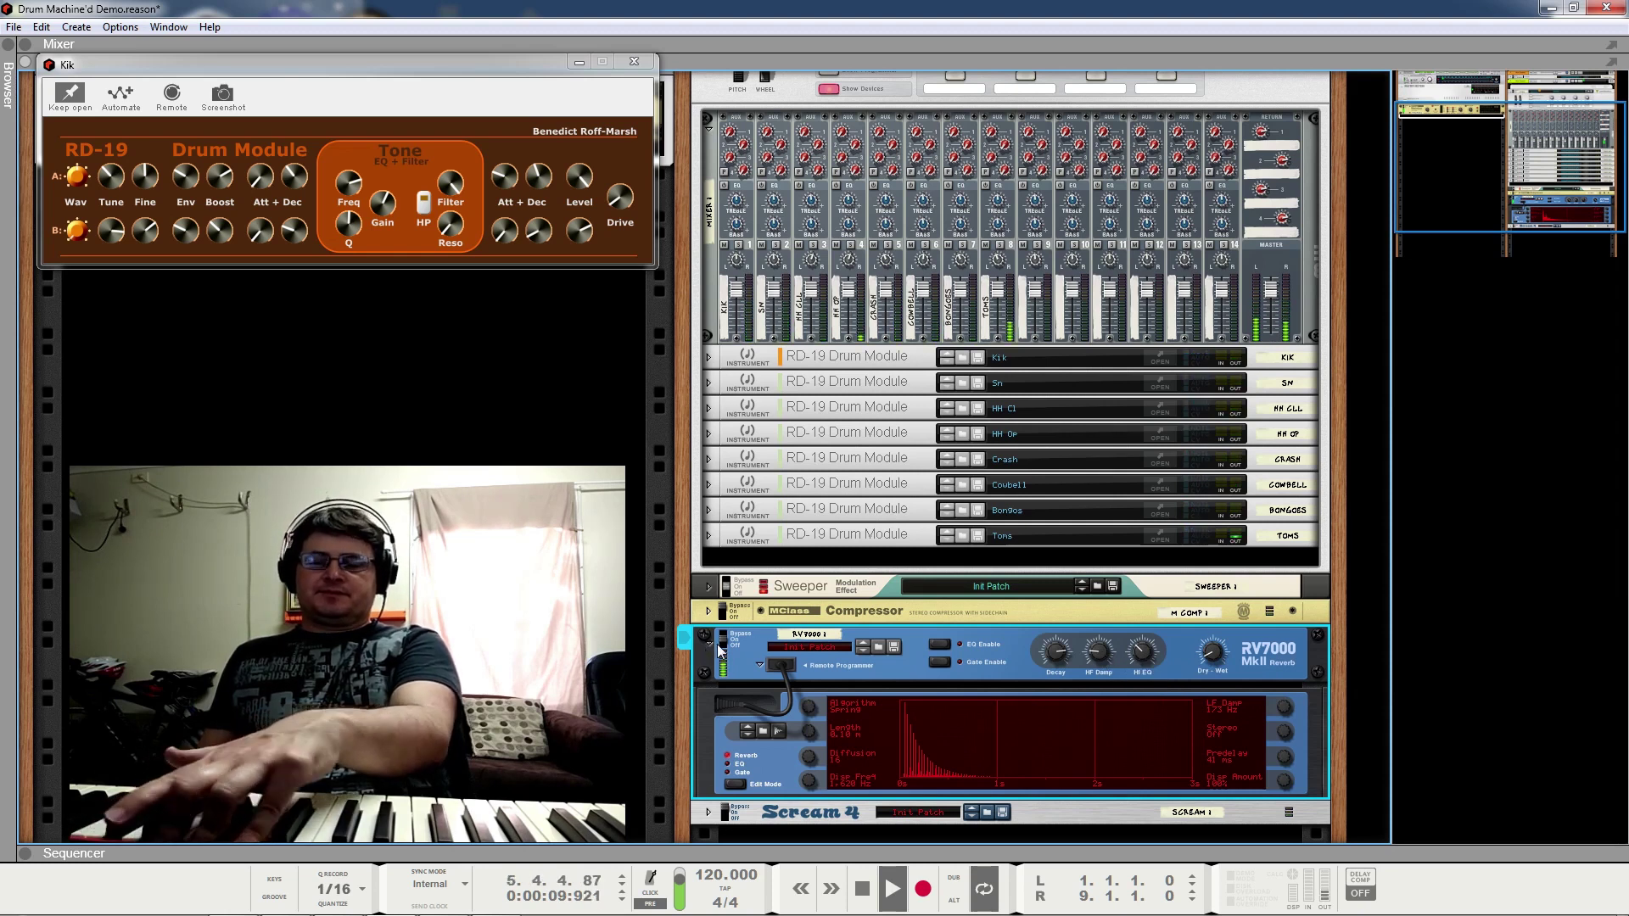
Step: Compare the drums with the RV7000 MkII bypassed and on, stopping and restarting playback, and fold the reverb
key("space")
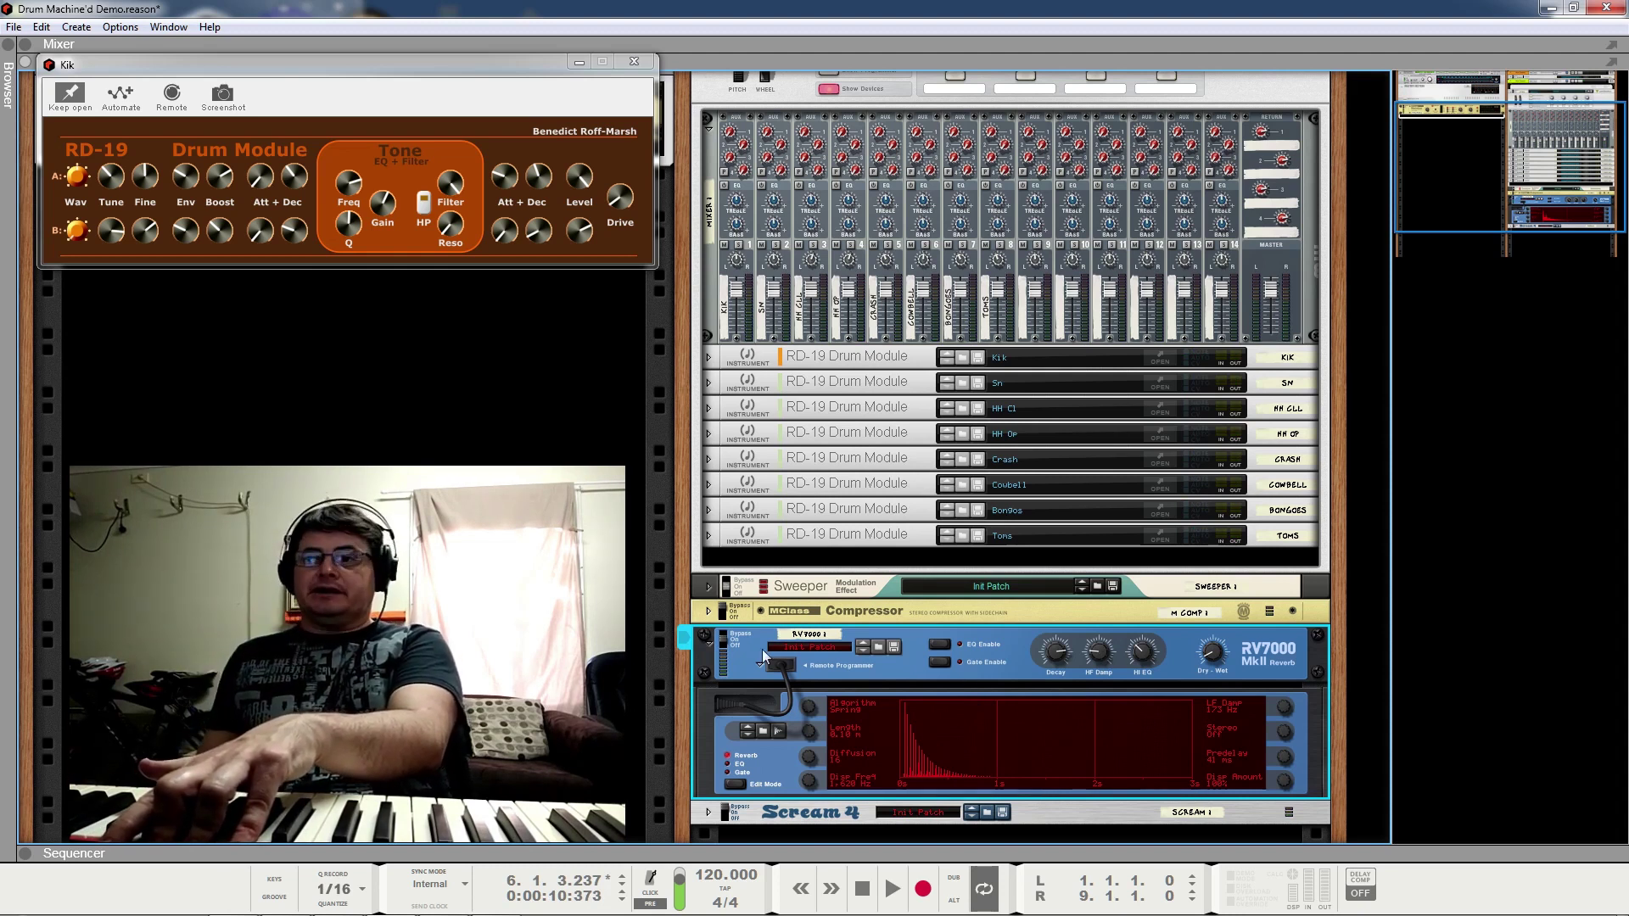
left_click(713, 647)
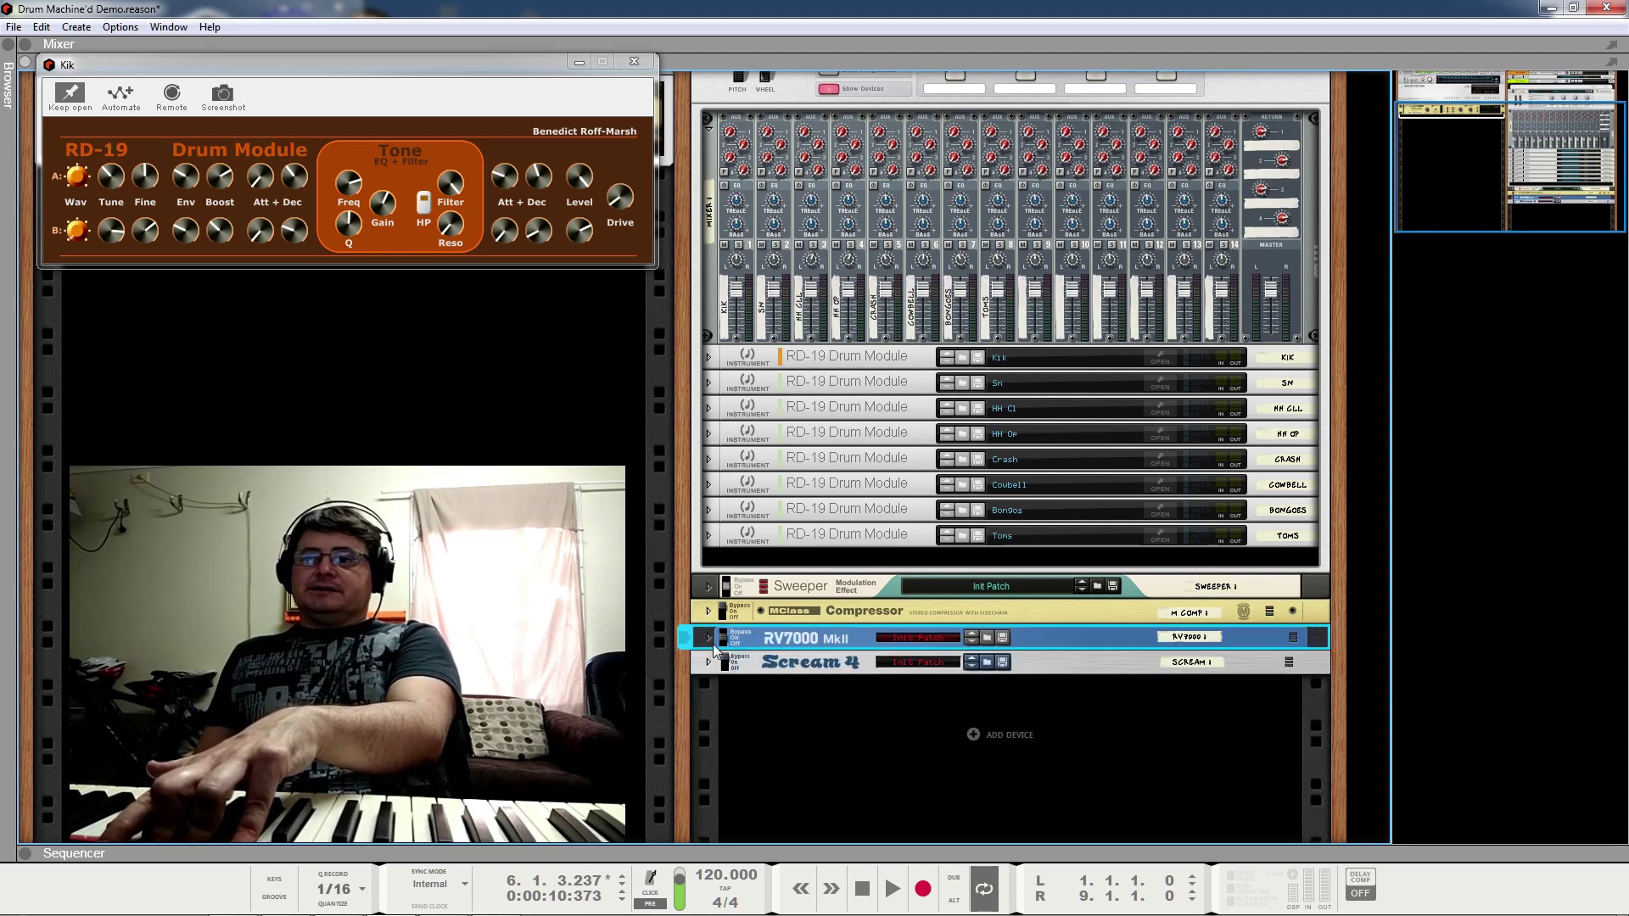
left_click(709, 638)
left_click(732, 637)
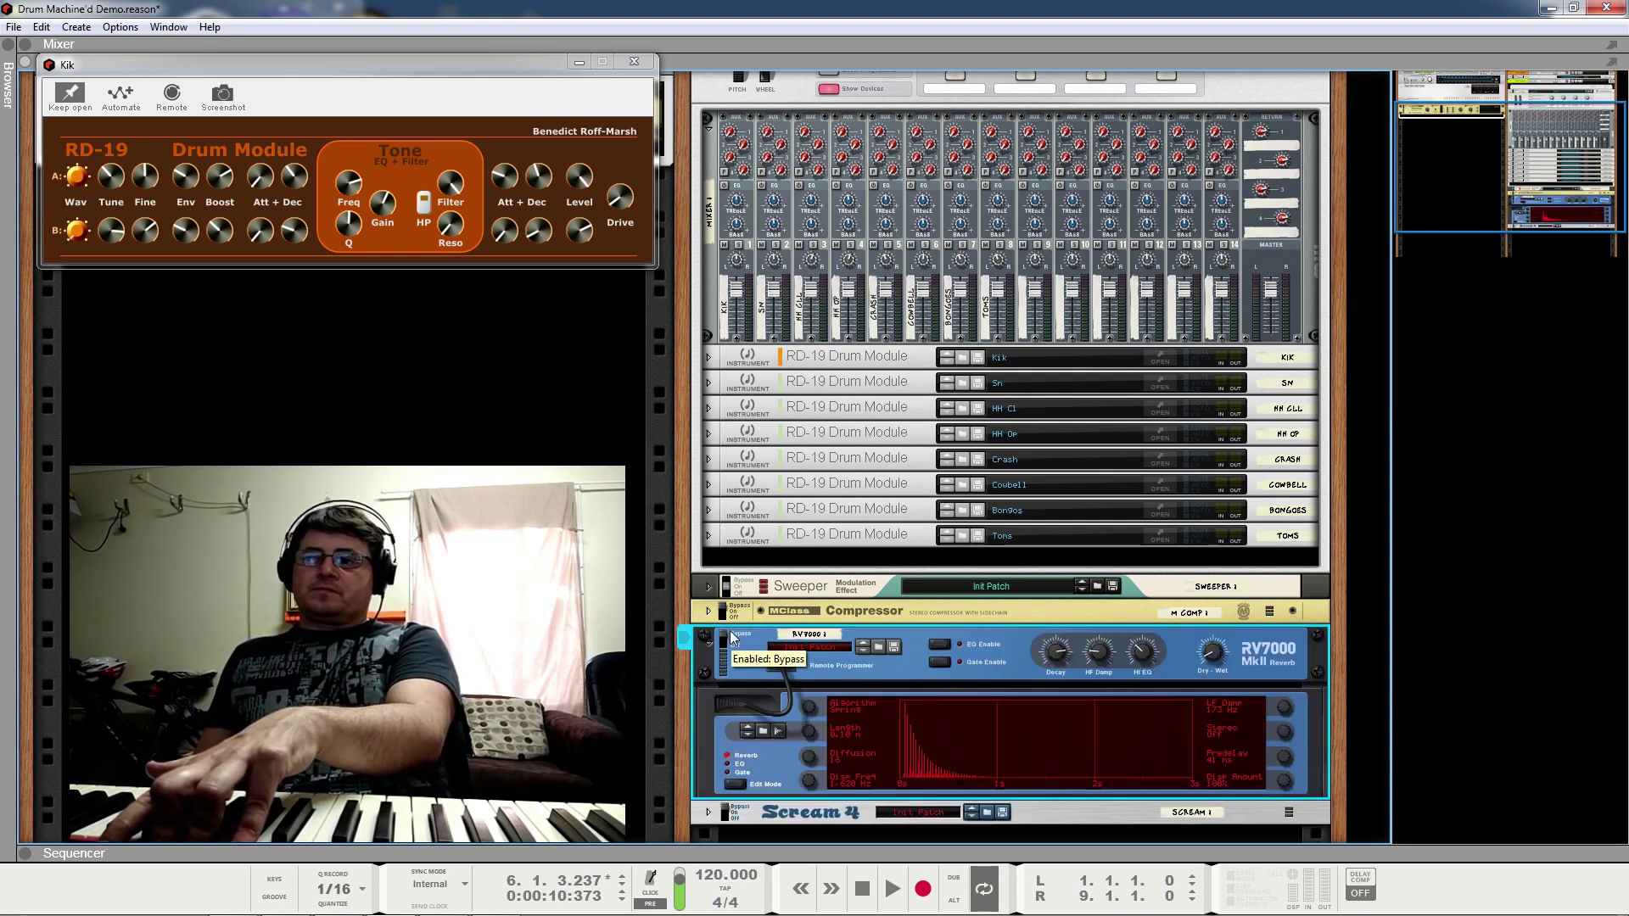
key("space")
left_click(728, 646)
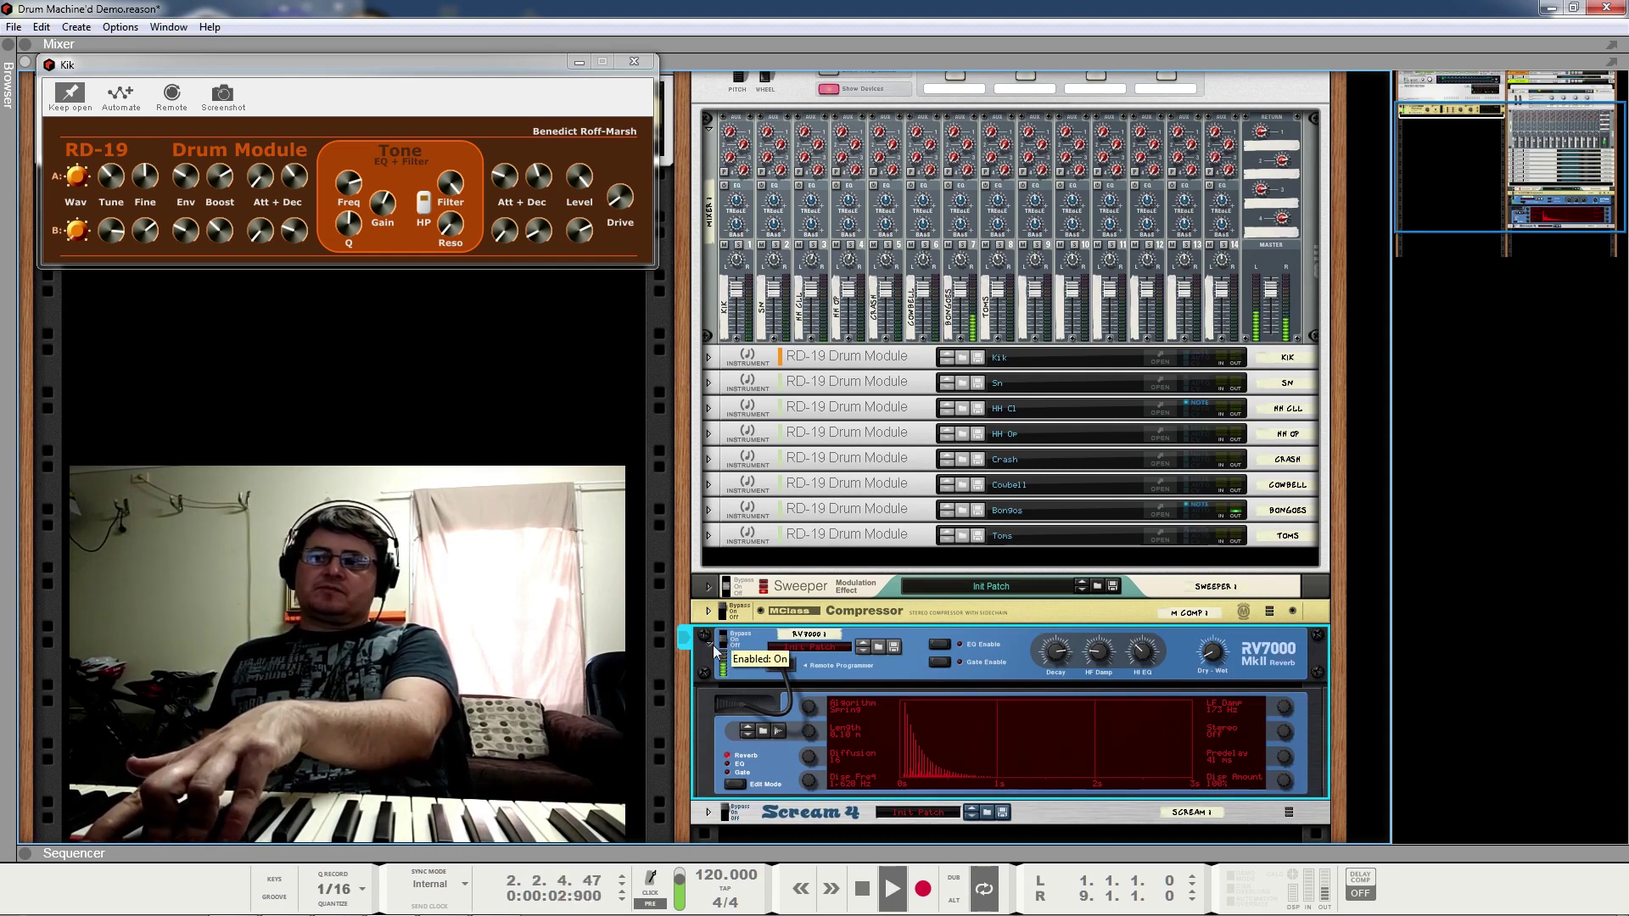
left_click(709, 647)
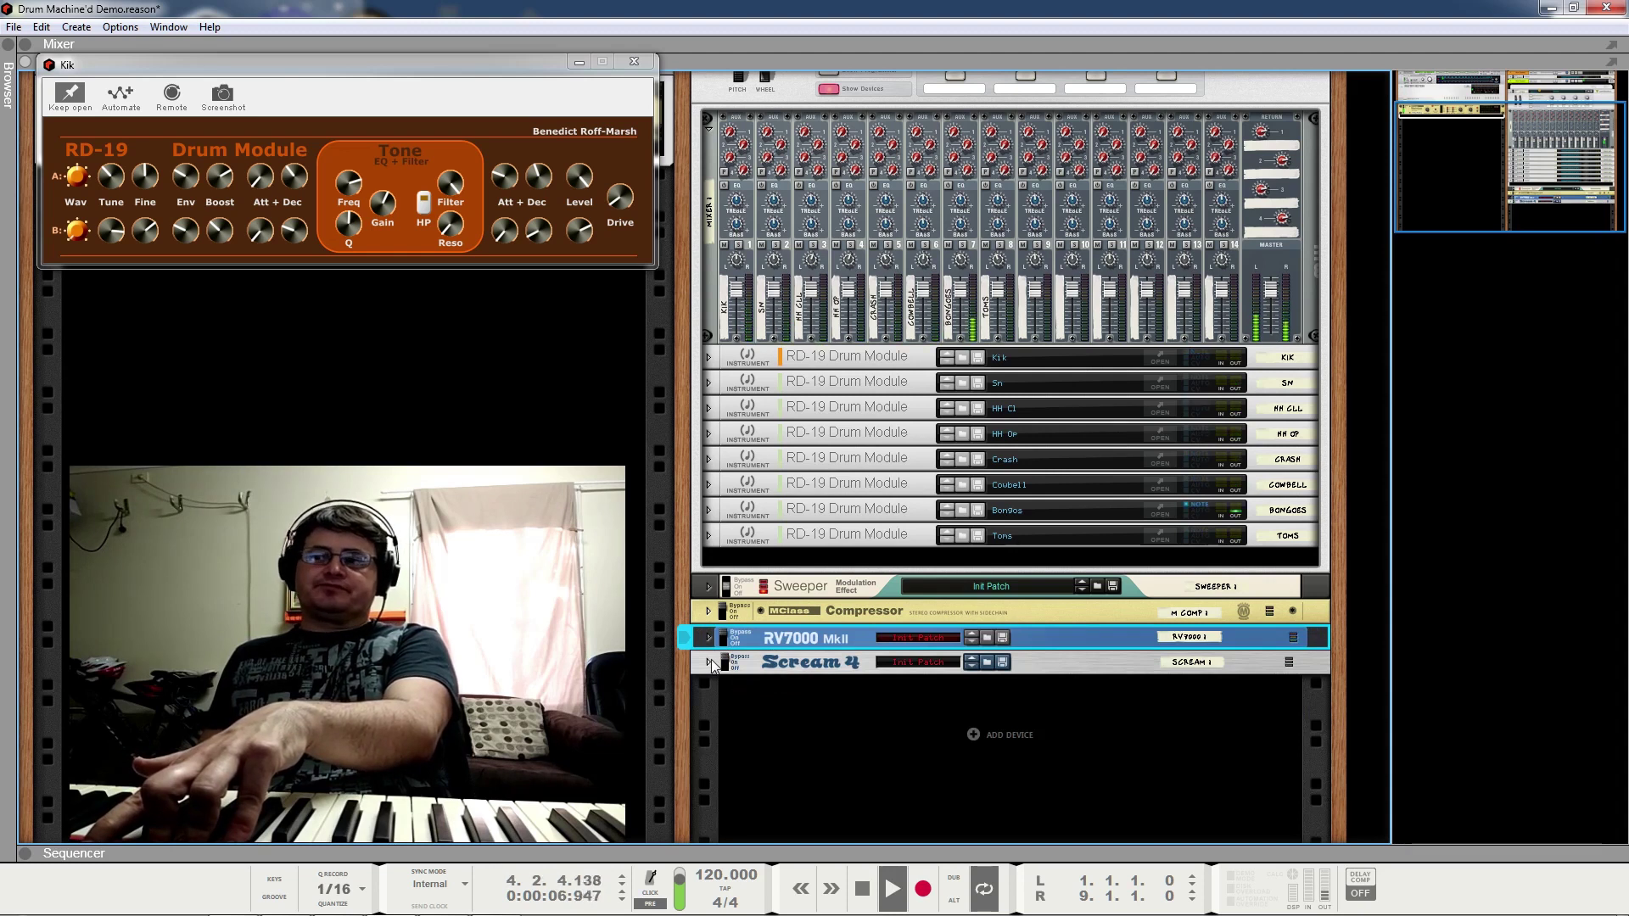
Step: Unfold the Scream 4, switch it on, and sweep its Body Scale during playback
left_click(709, 662)
left_click(731, 670)
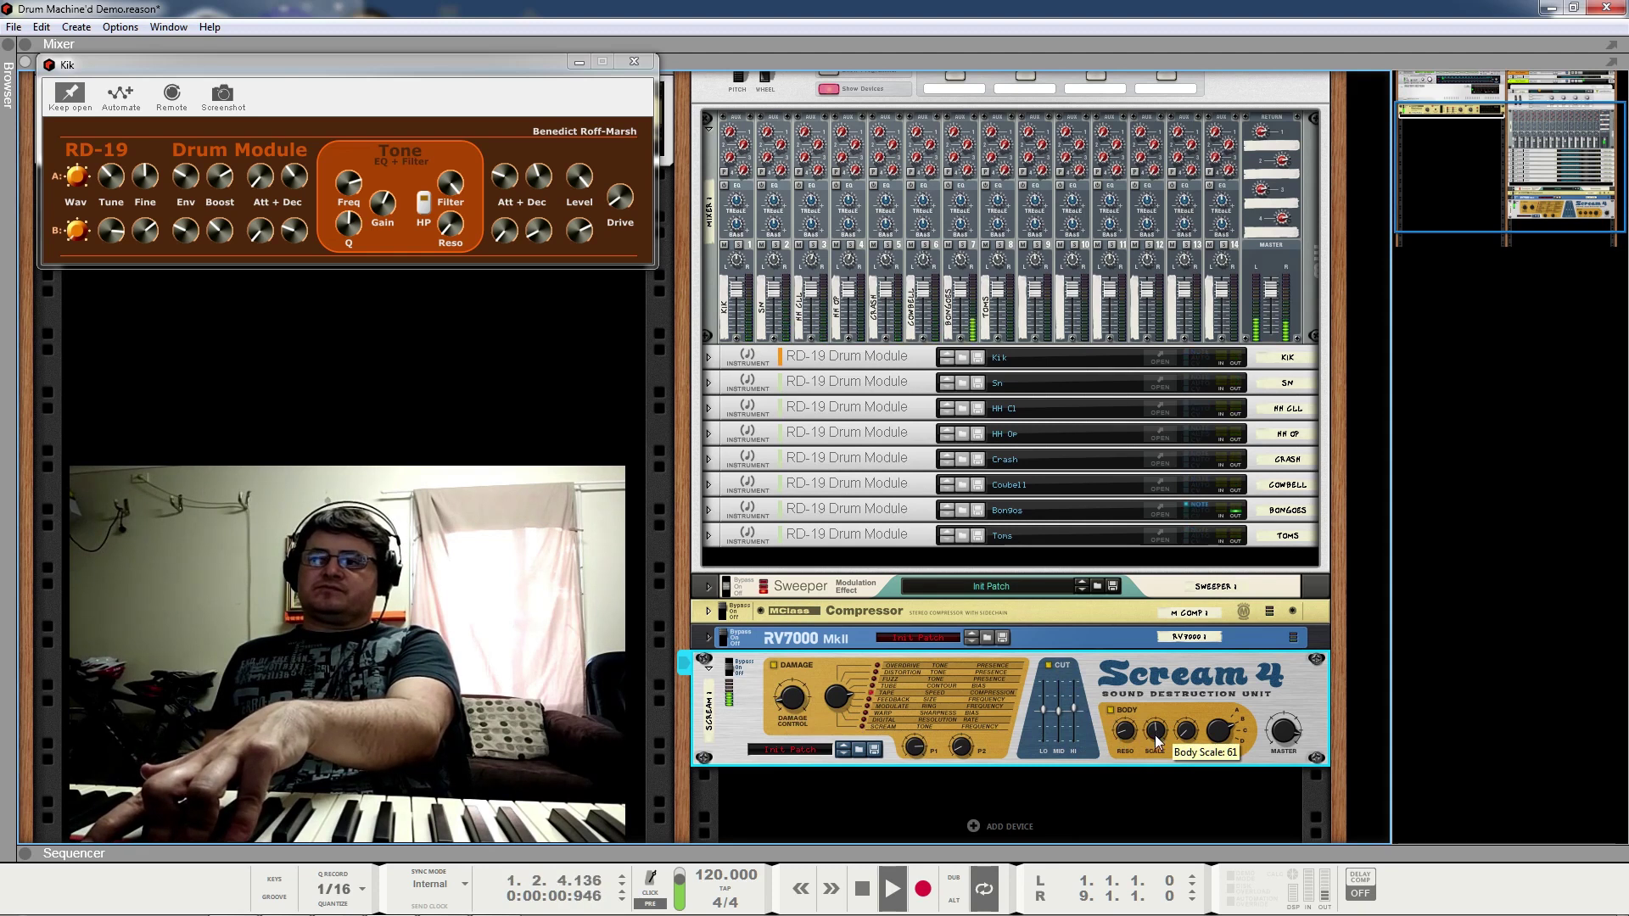
left_click_drag(1162, 791, 1169, 645)
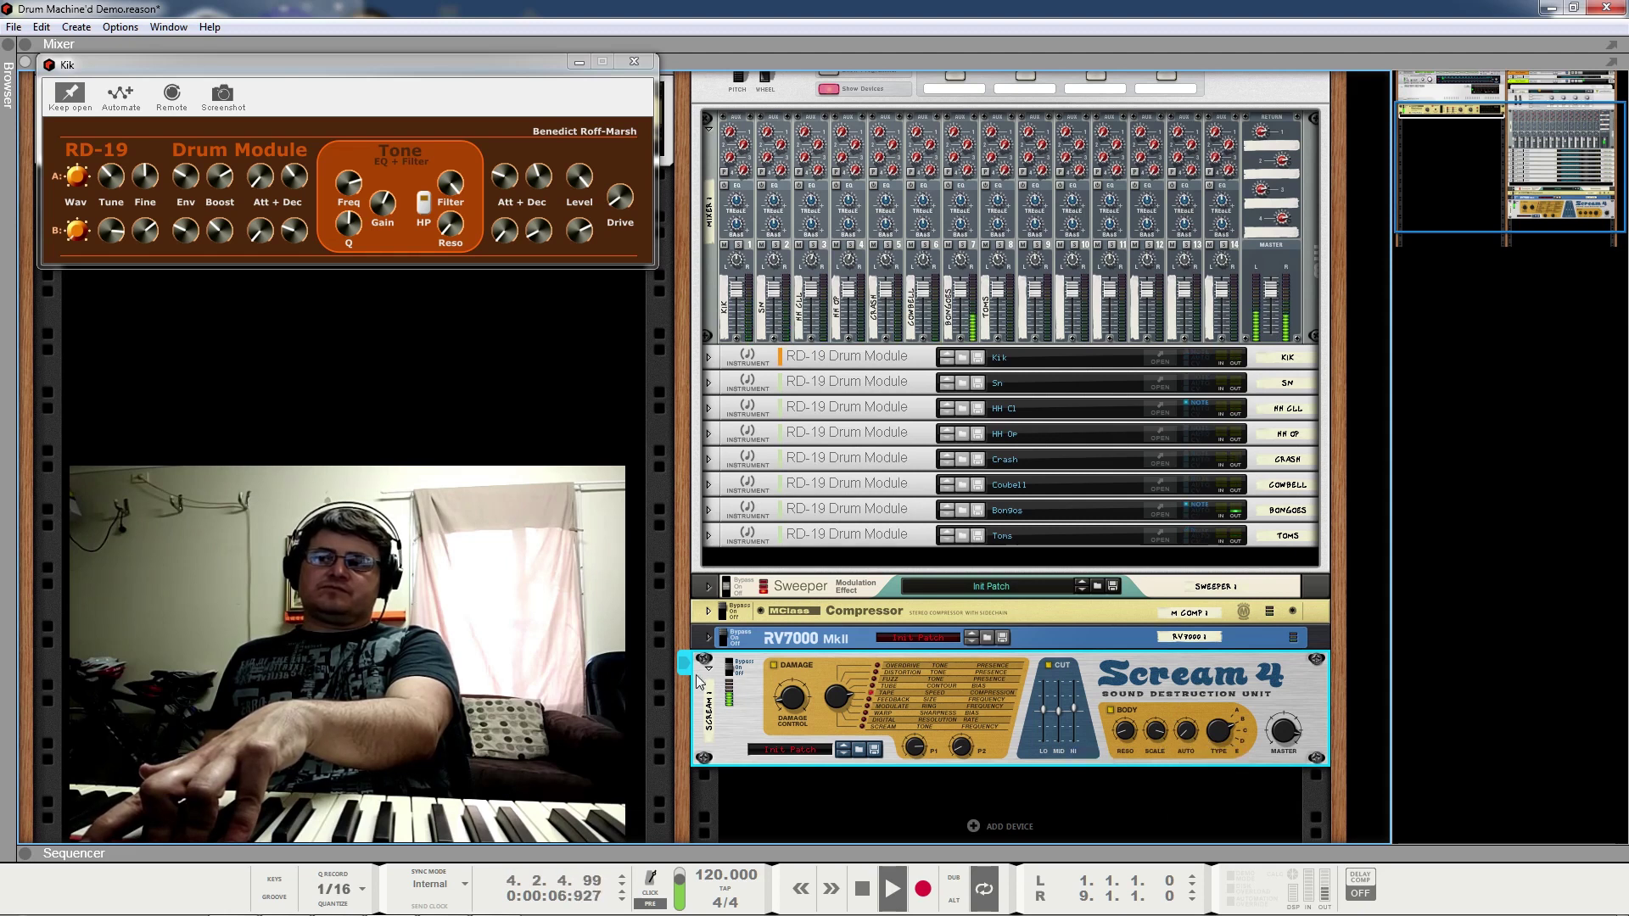
Step: Switch the MClass Compressor on, toggle the RV7000 MkII's bypass, stop playback and fold the Scream 4
left_click(728, 613)
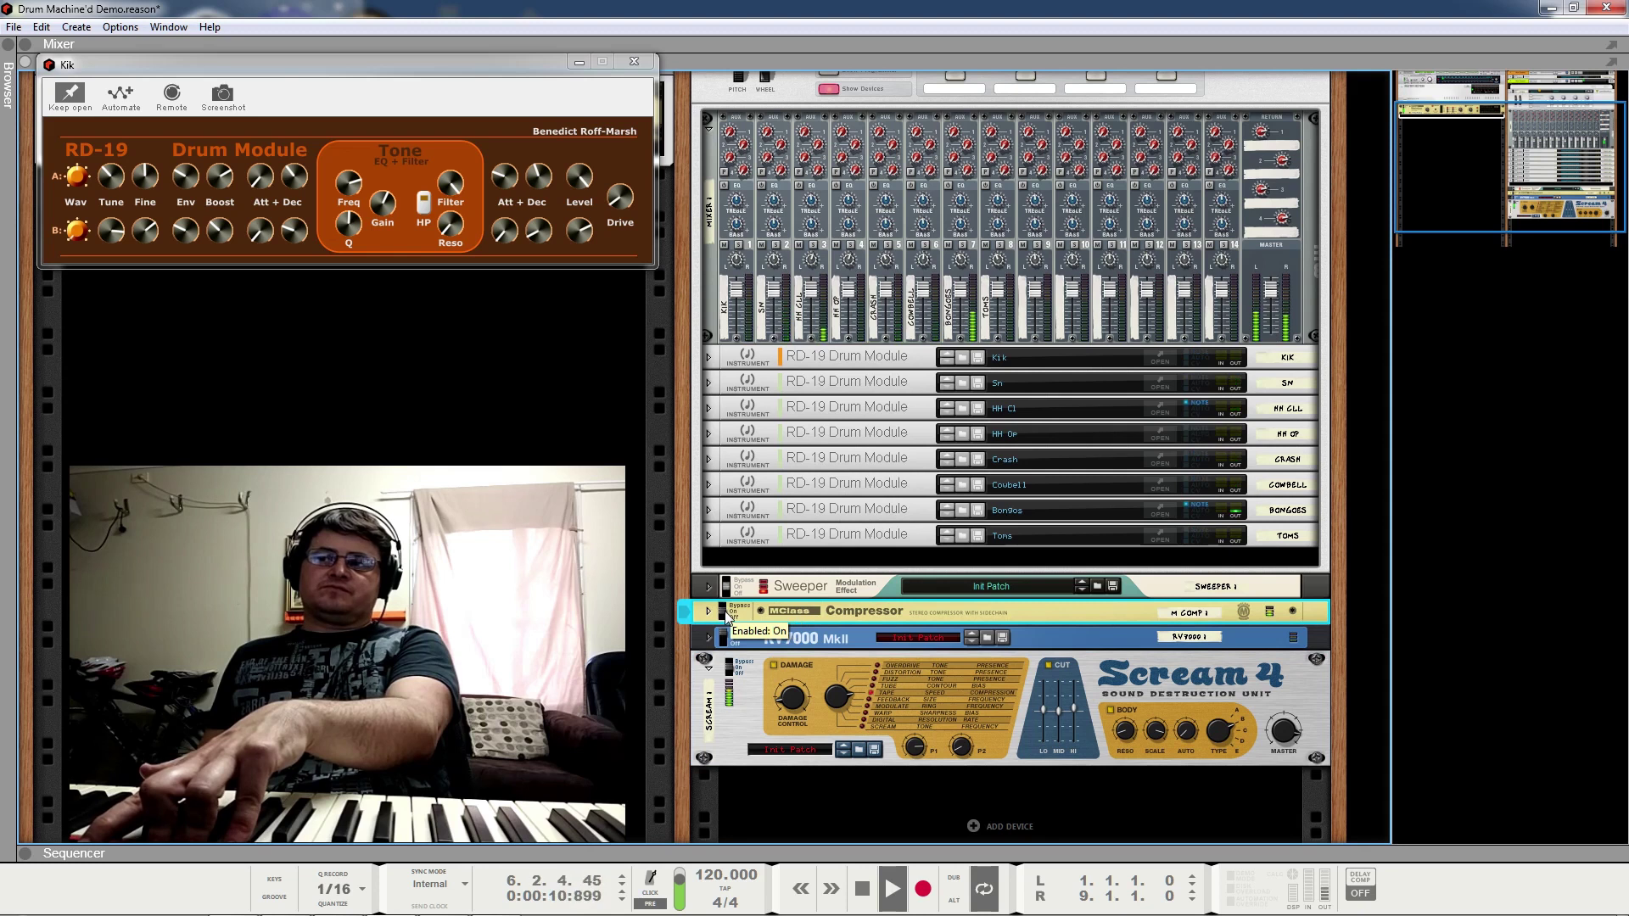
left_click(723, 638)
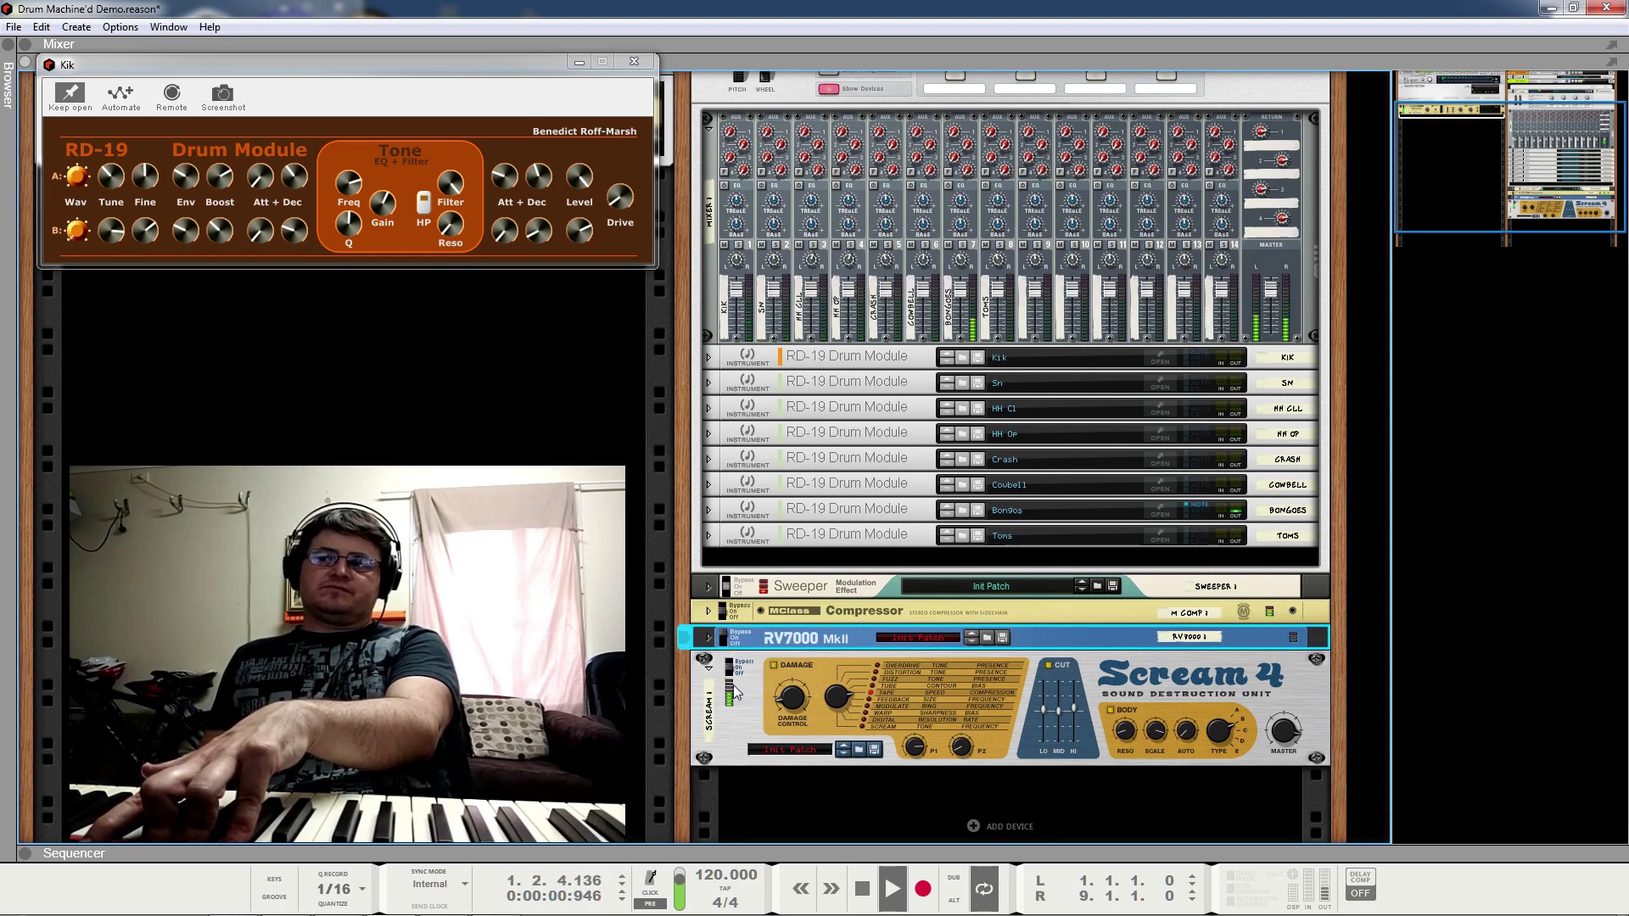
key("space")
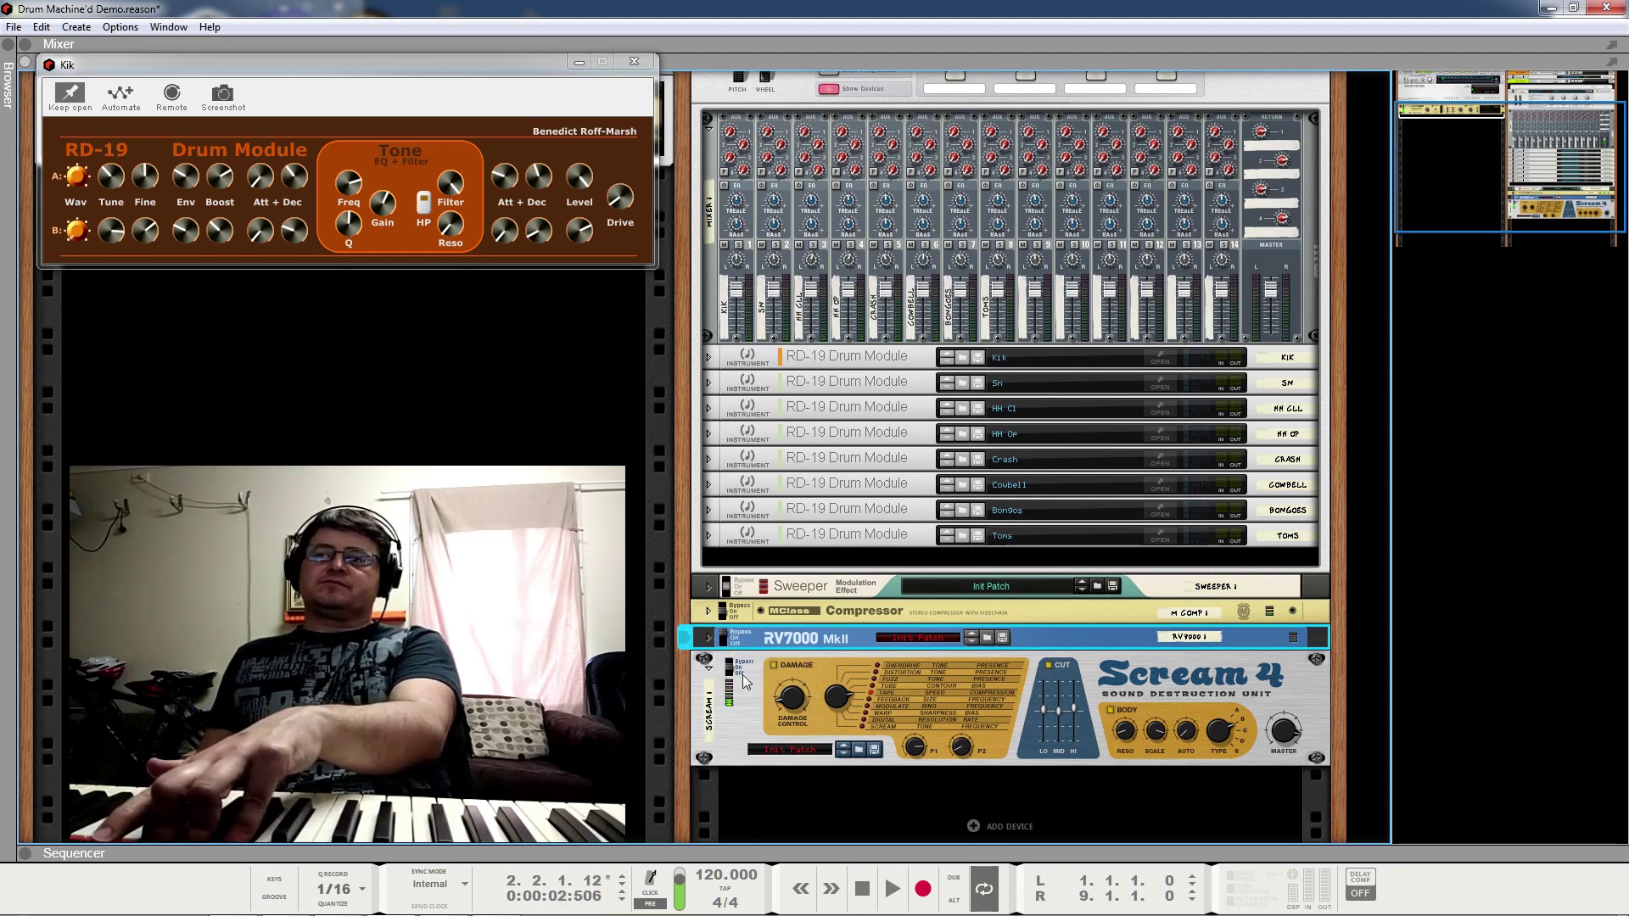
left_click(709, 672)
Step: Audition the Kik and Sn drum modules in their editors during playback, closing each editor when done
left_click(1160, 356)
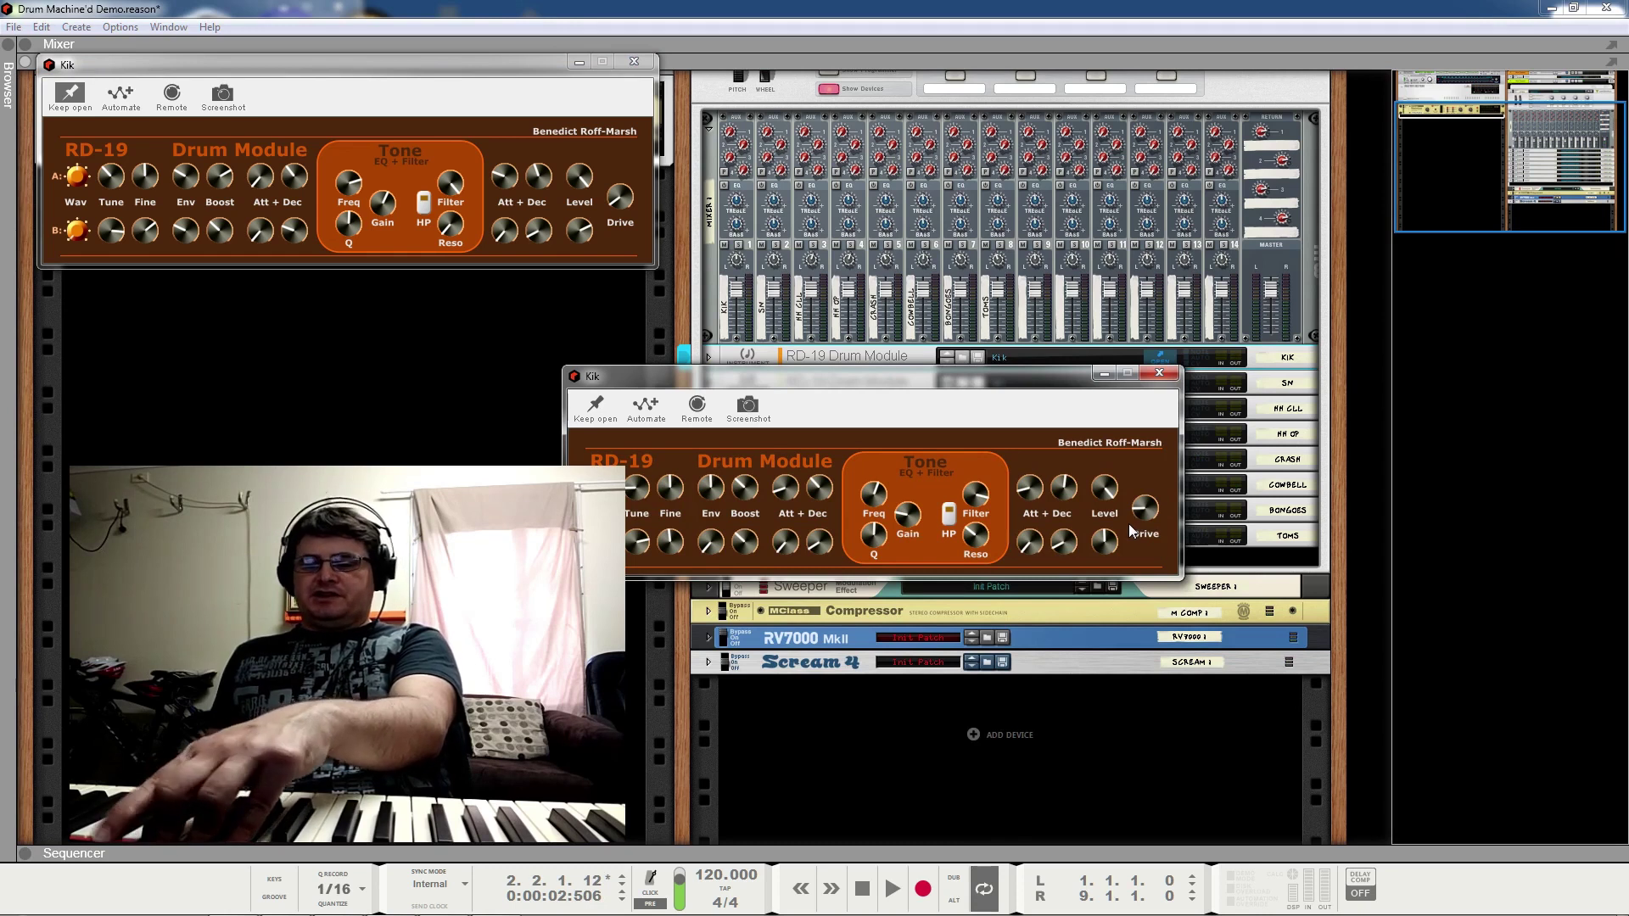
key("space")
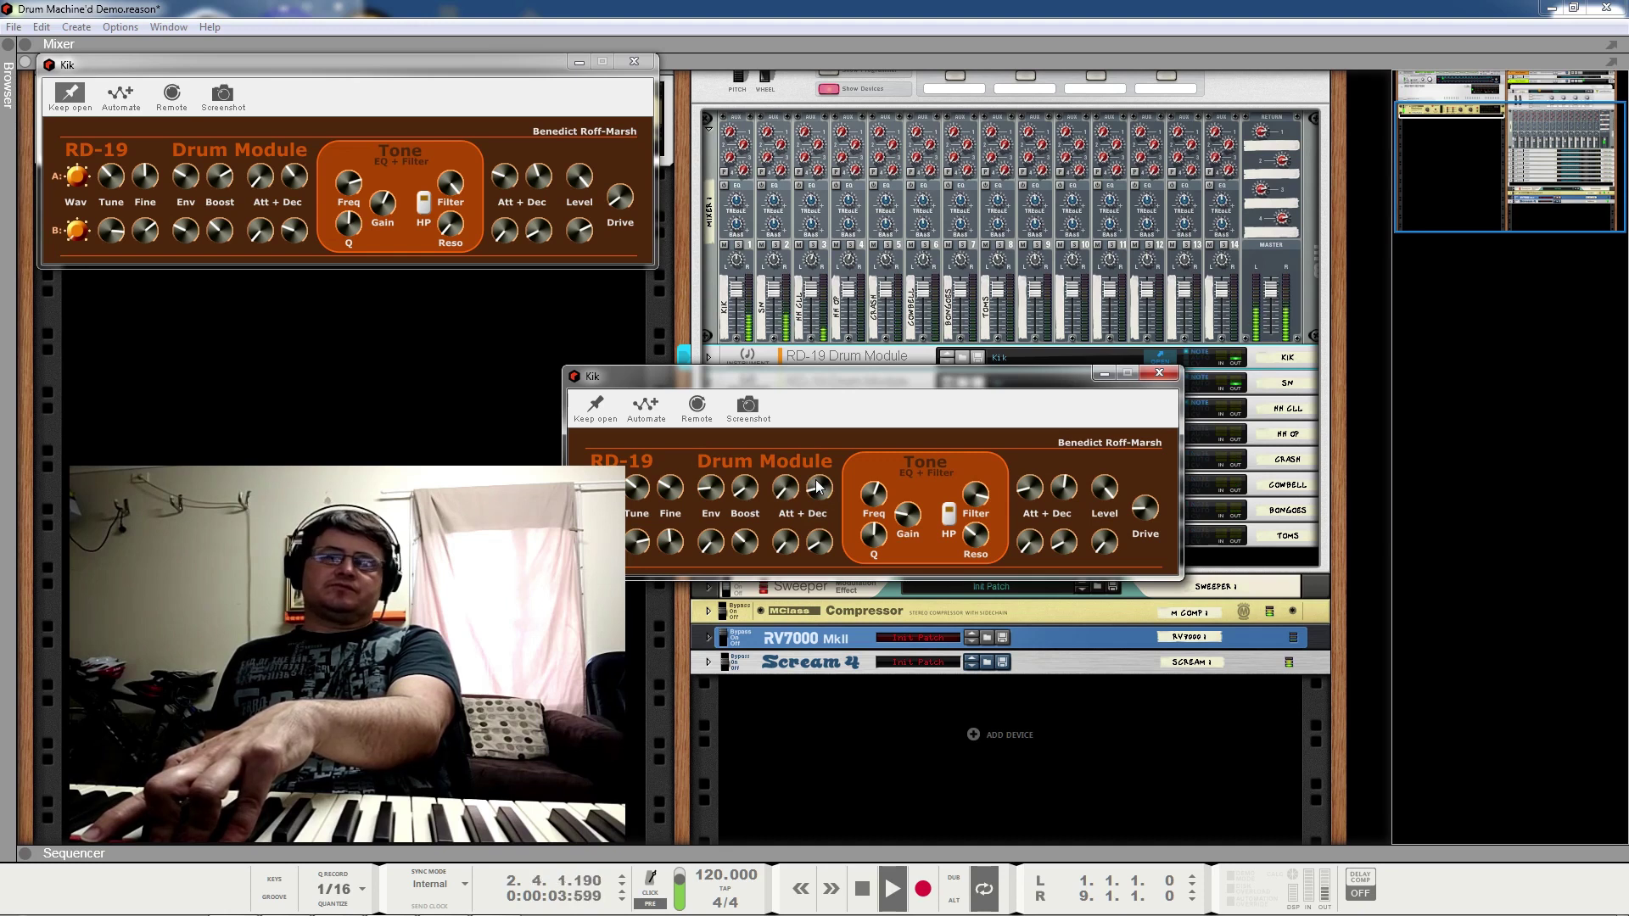
left_click(1159, 374)
left_click(1164, 384)
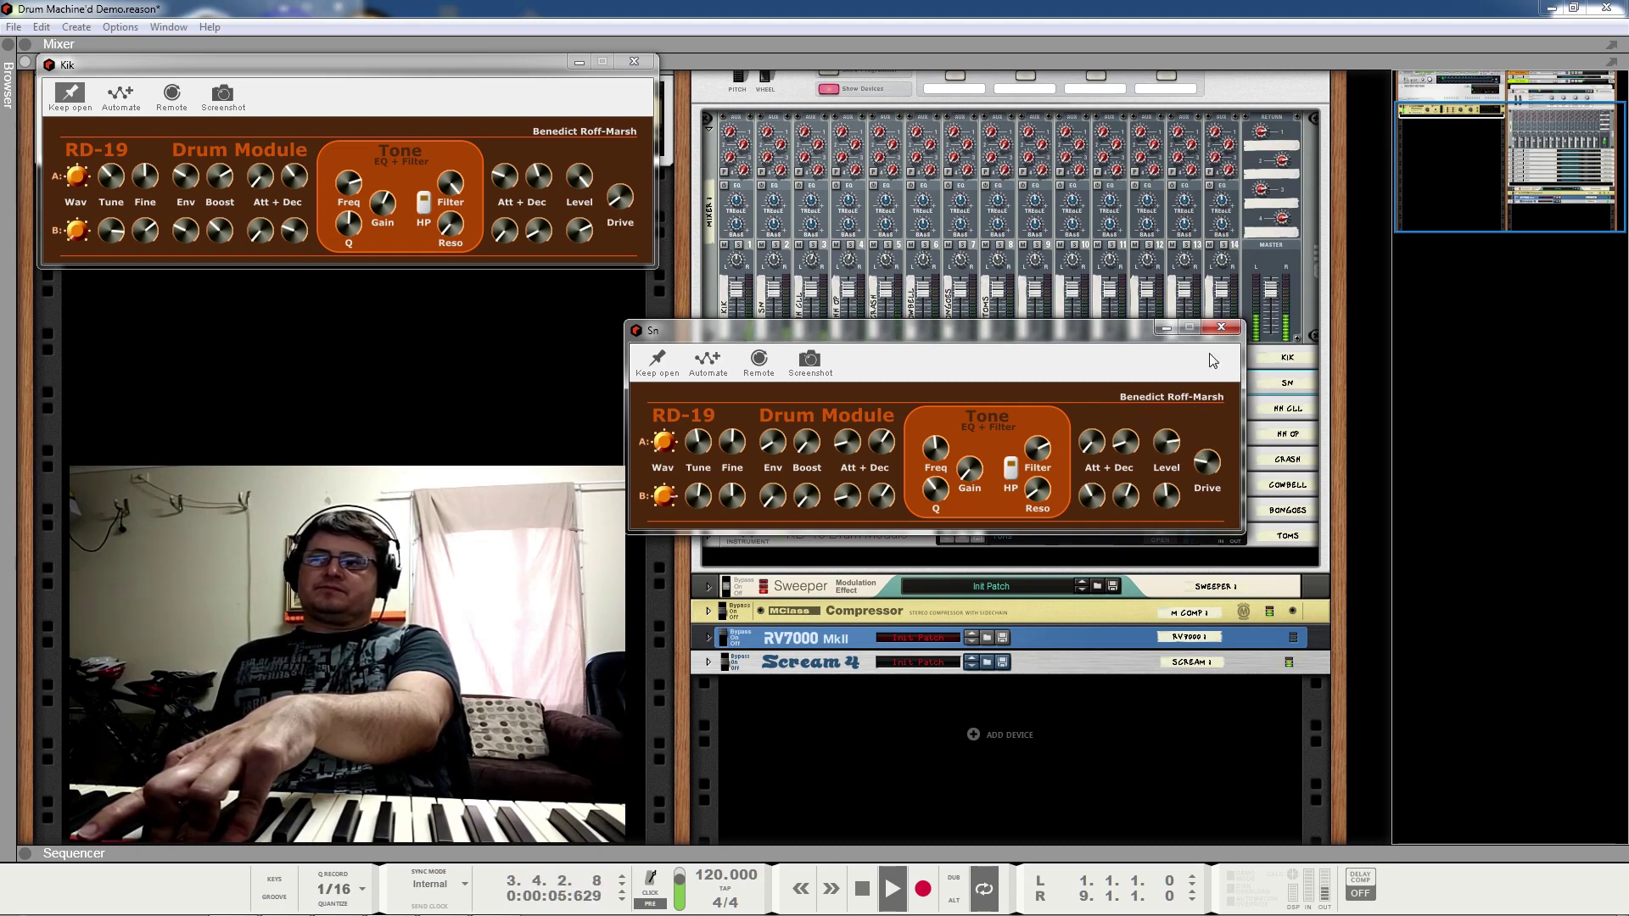
left_click(1221, 327)
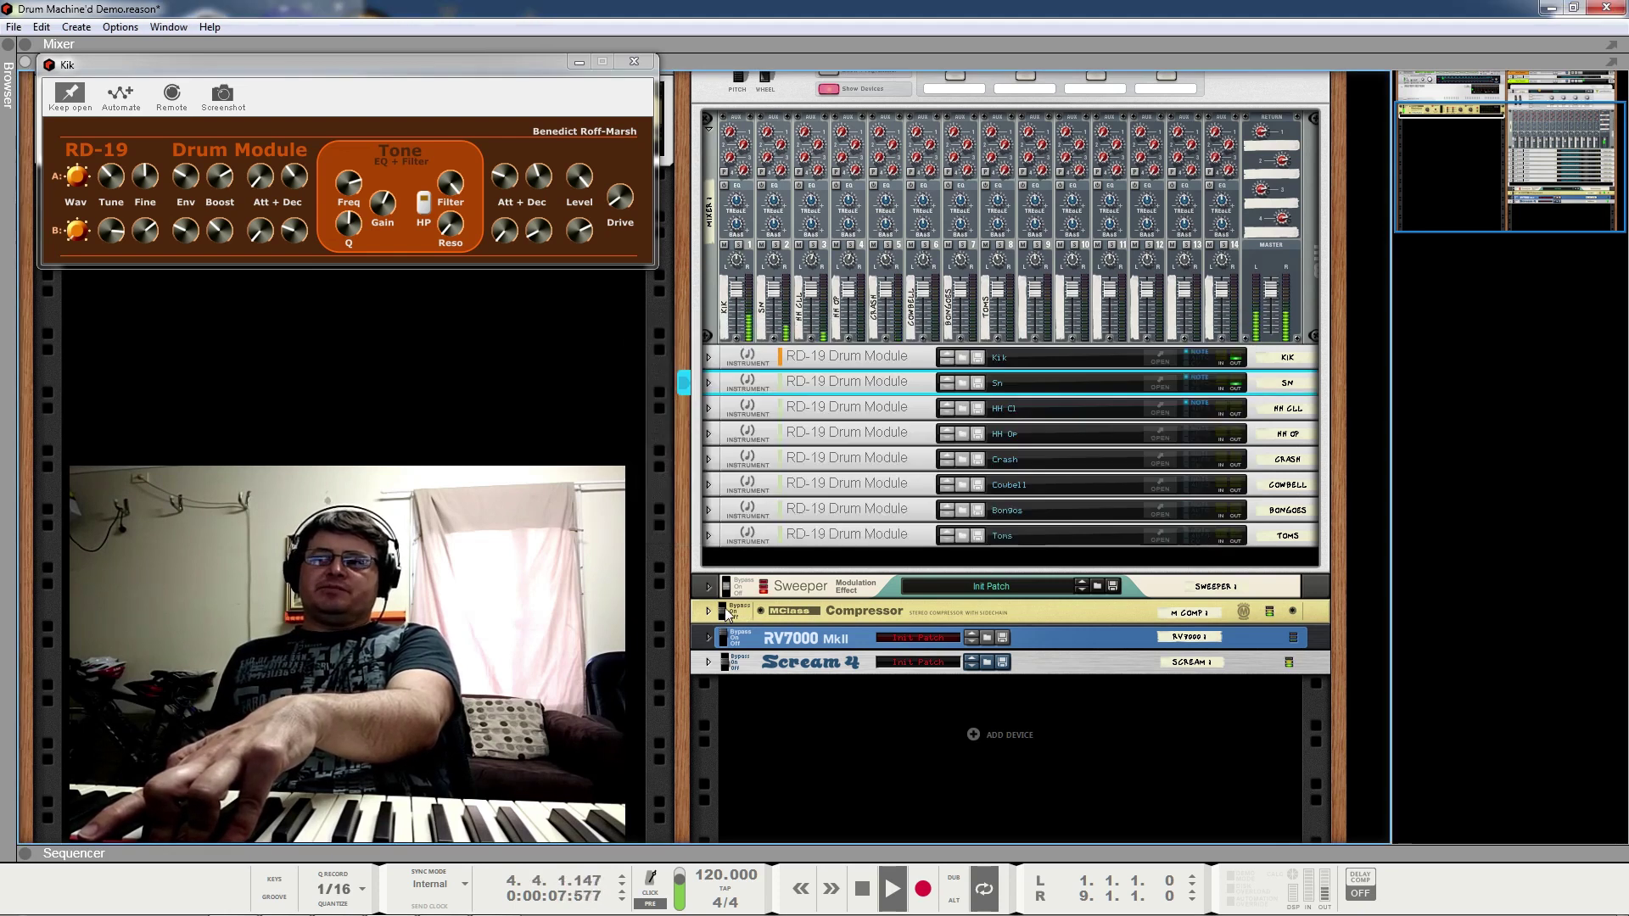
Step: Toggle the Sweeper and MClass Compressor between On and Bypass to compare the drum mix
left_click(730, 611)
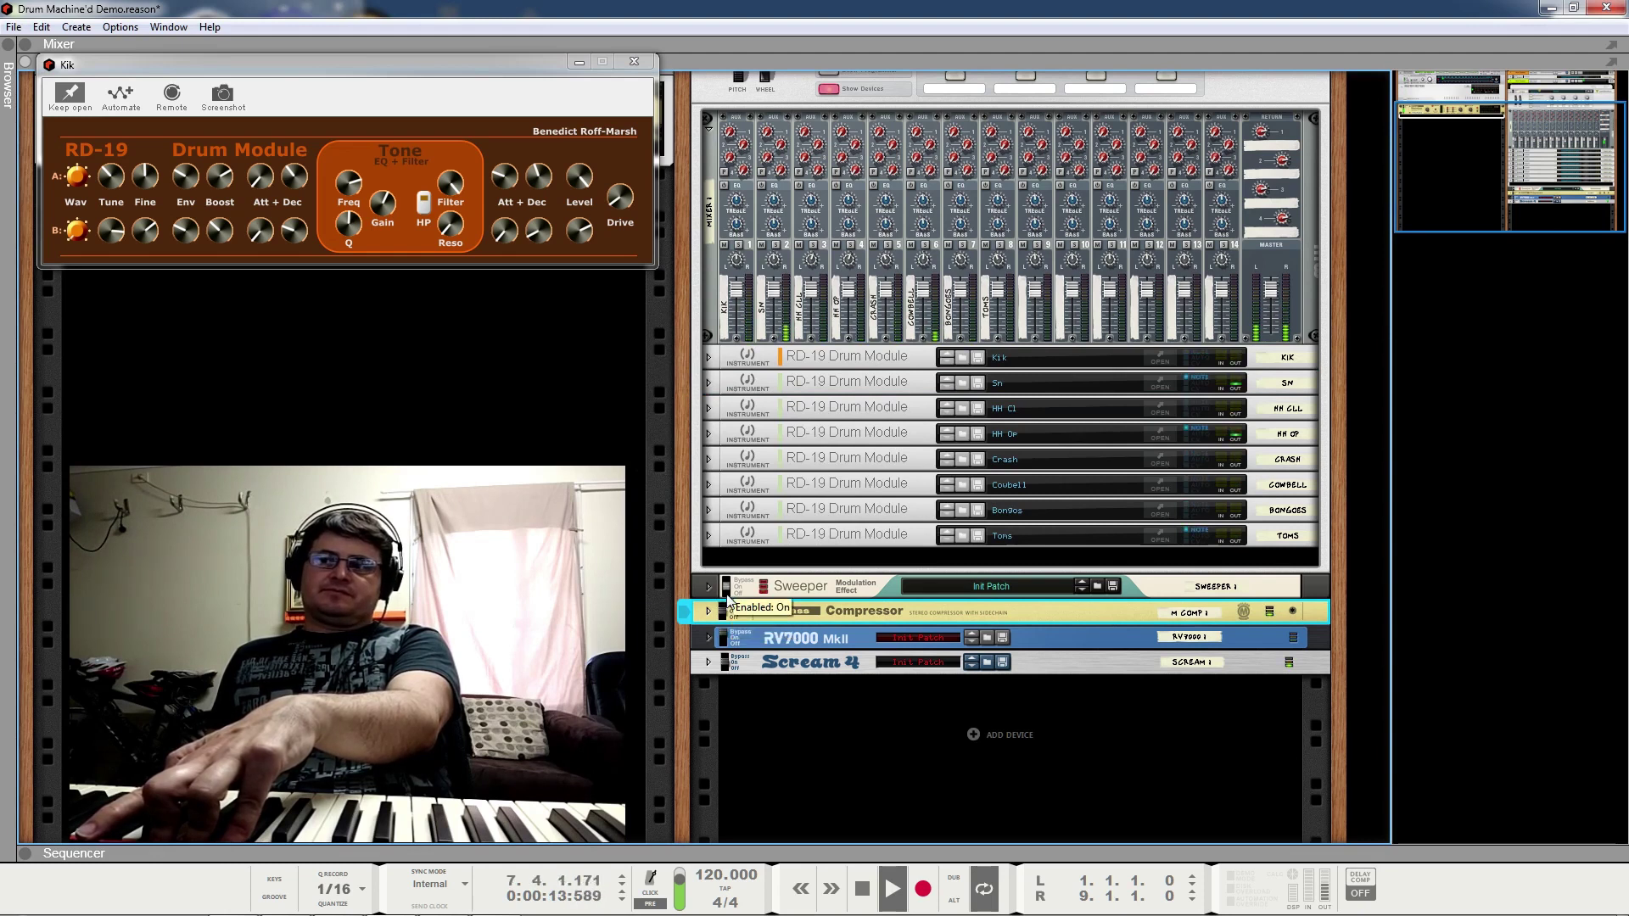
left_click(731, 585)
left_click(727, 612)
left_click(737, 611)
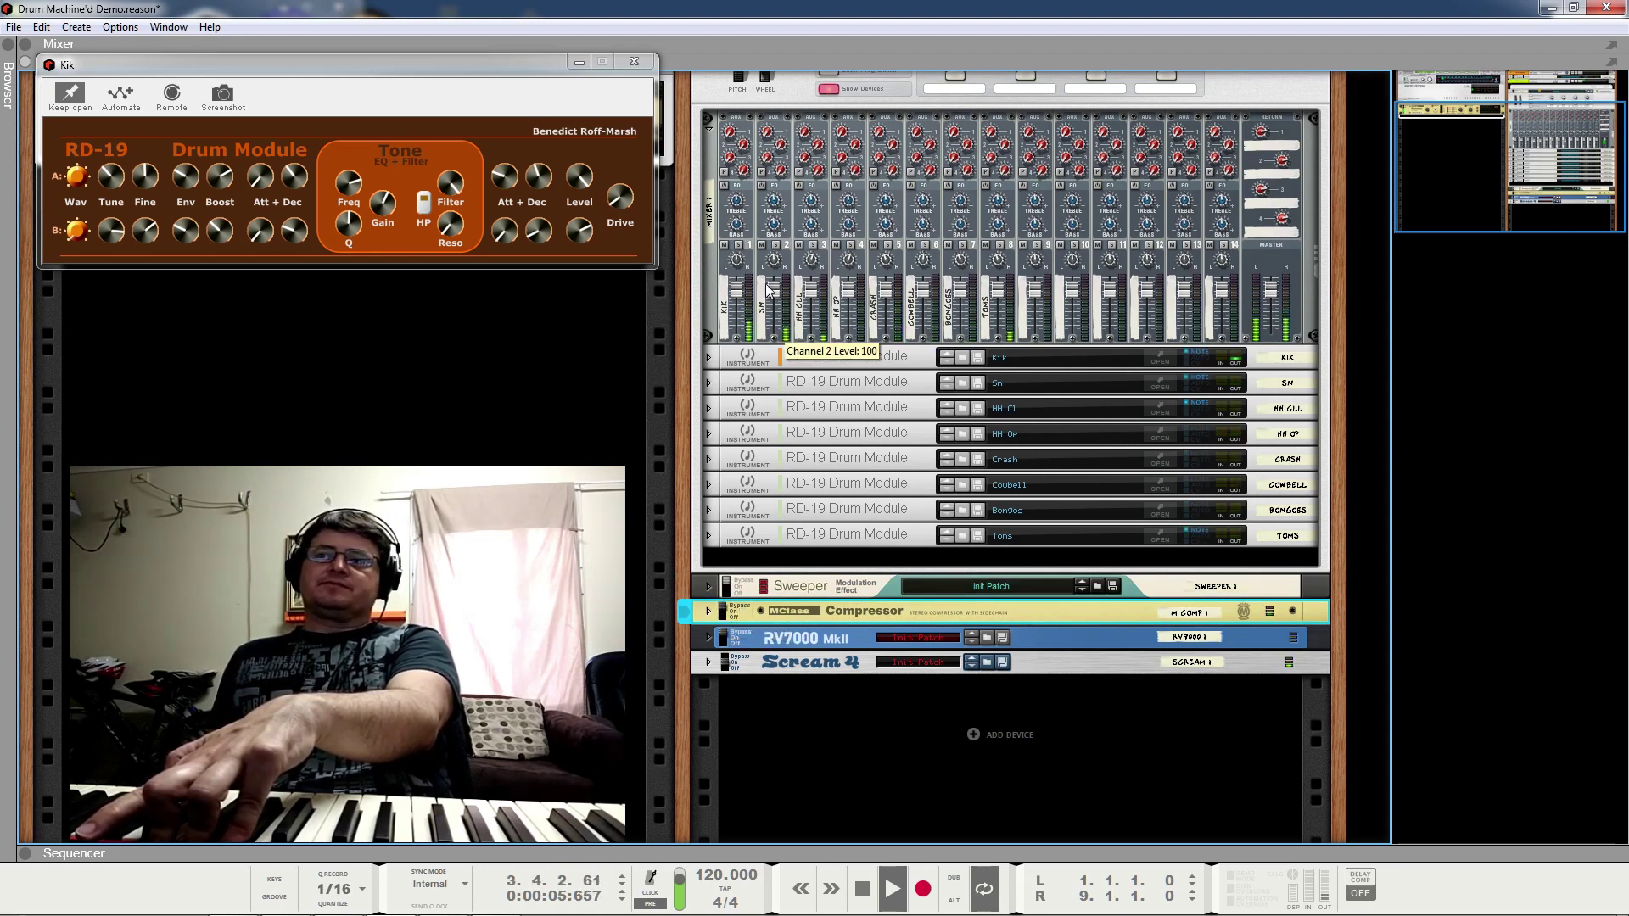
Step: Raise the snare channel's level in the mixer to 127 and bring it back to 118
left_click_drag(773, 289, 790, 266)
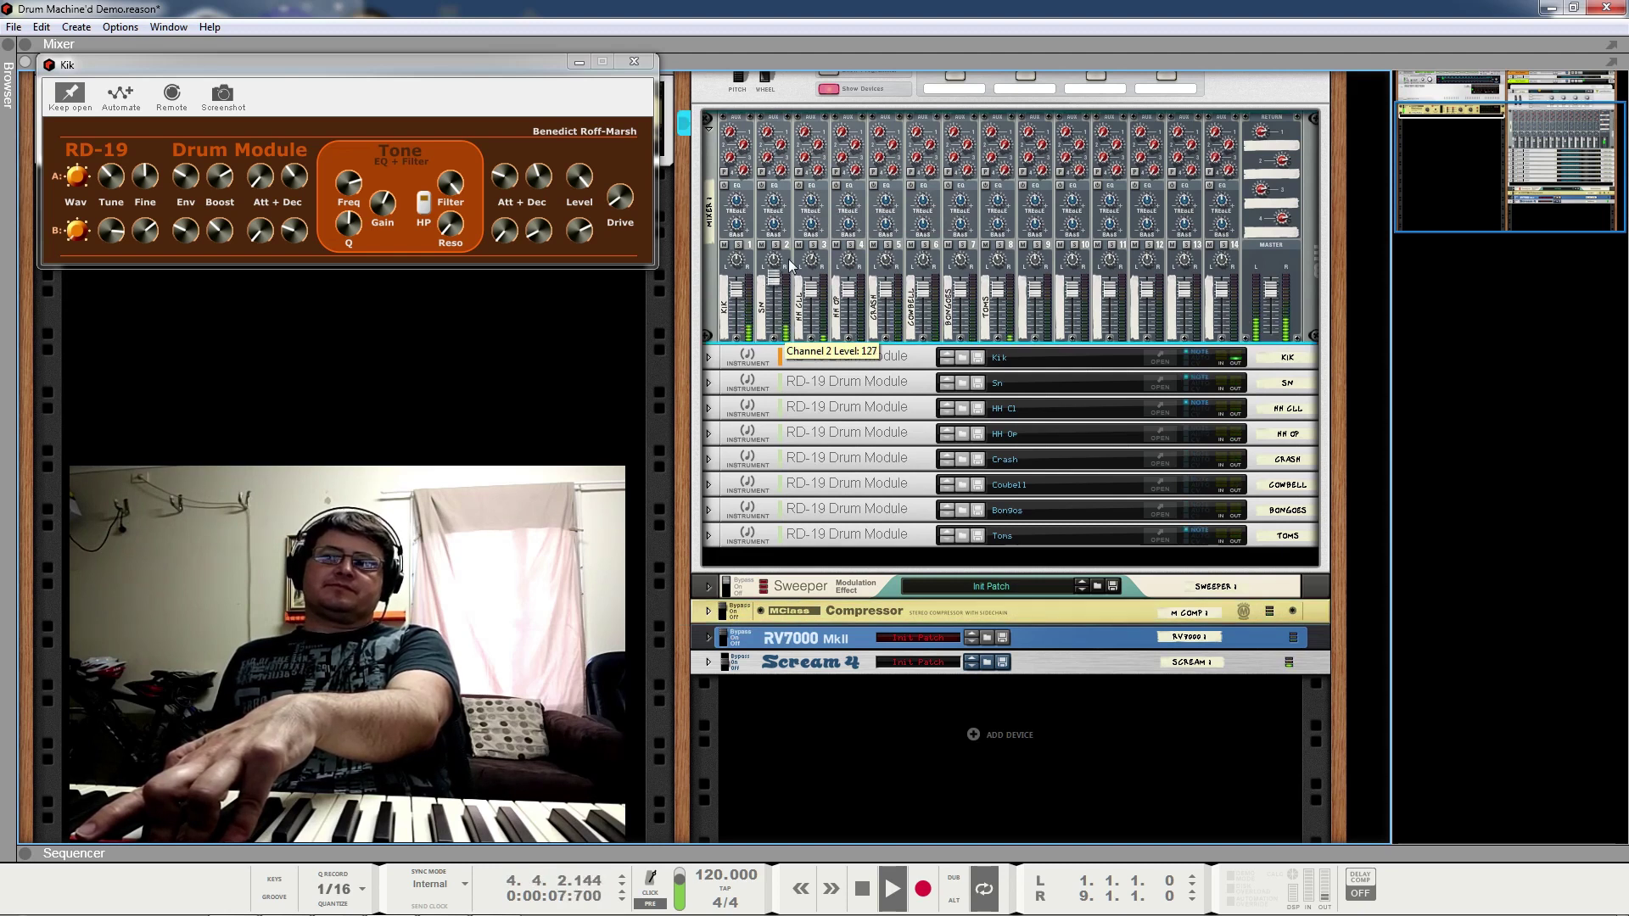
left_click_drag(790, 266, 786, 274)
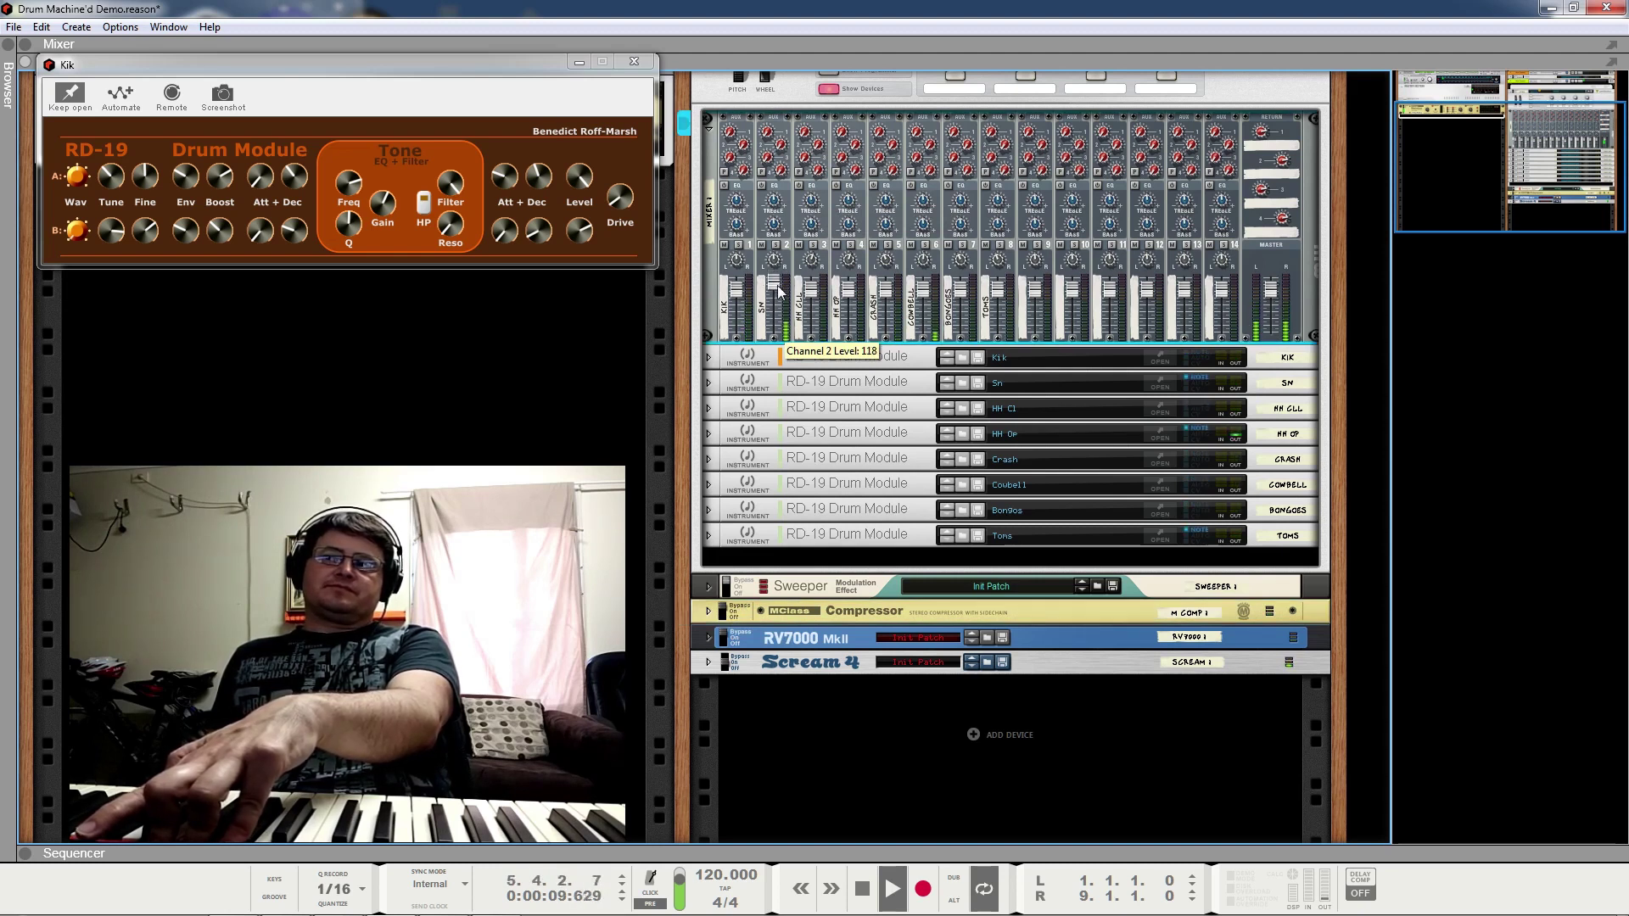
Step: Try the RV7000 MkII switched on, and switch on the MClass Compressor and the Sweeper
left_click(727, 642)
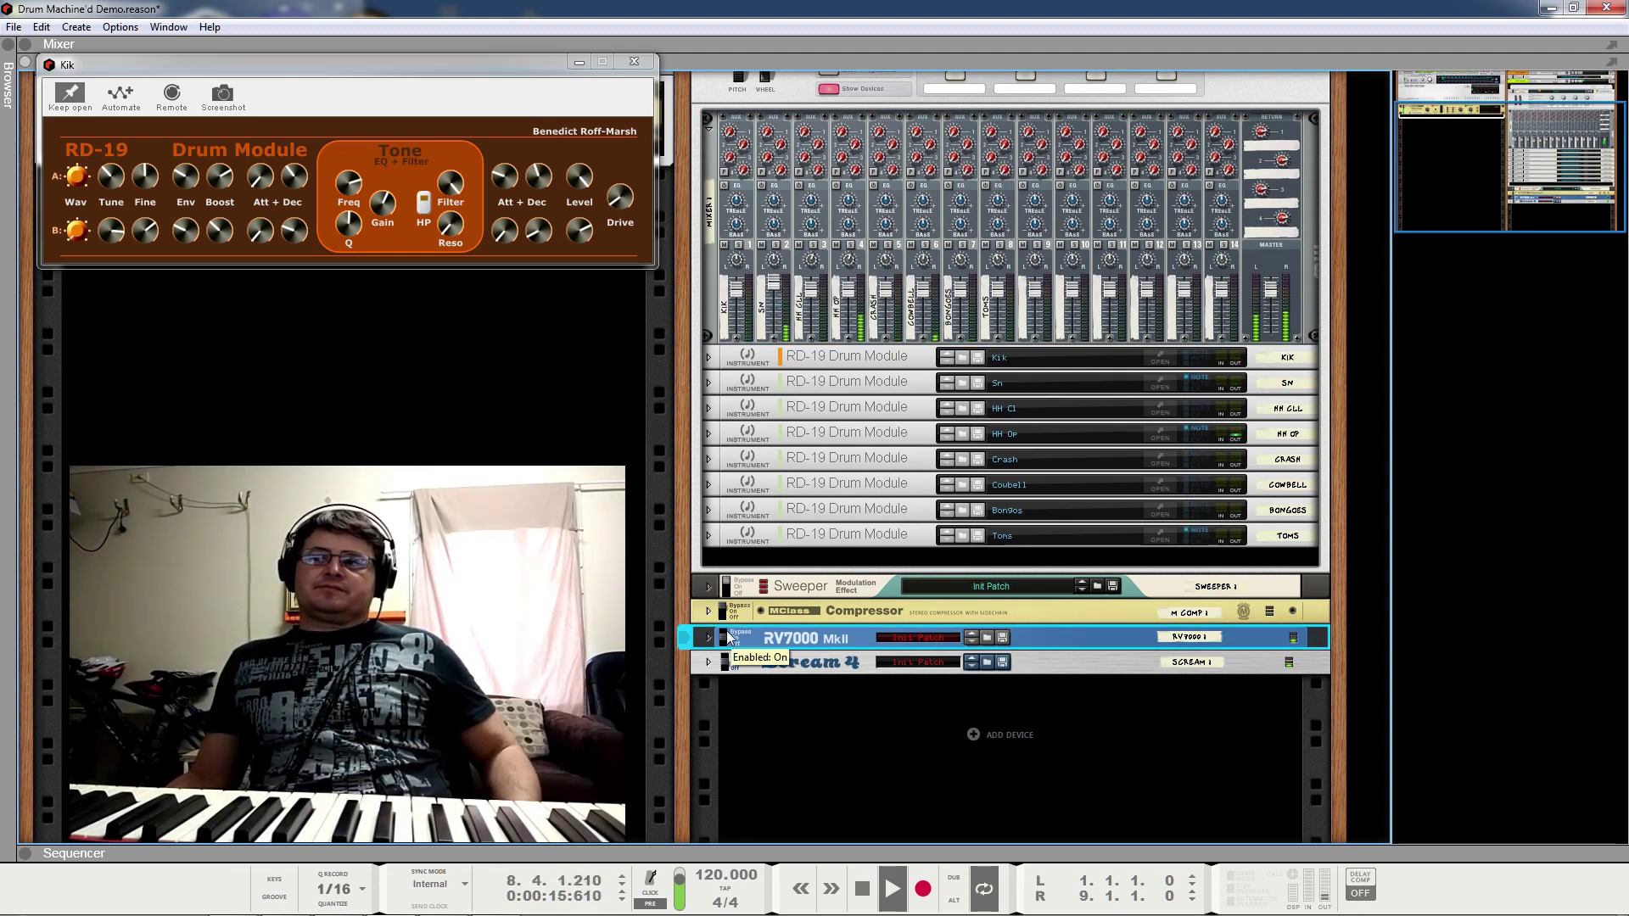
left_click(724, 615)
left_click(731, 591)
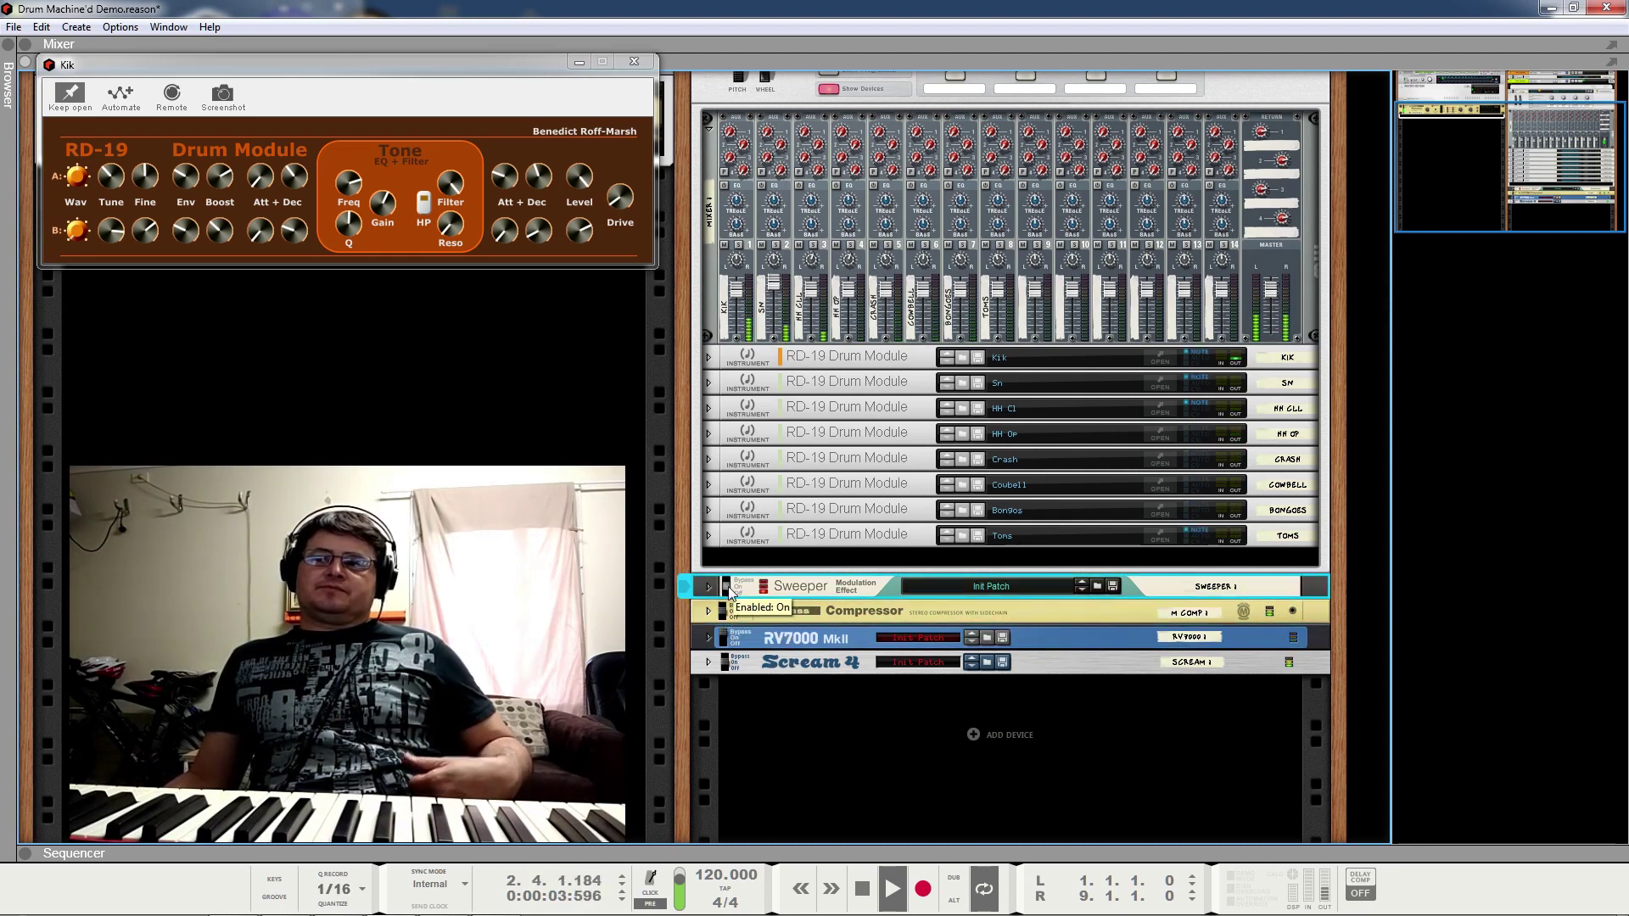
Step: Open the Sn drum module's editor and start and stop playback to audition the snare
left_click(1160, 387)
key("space")
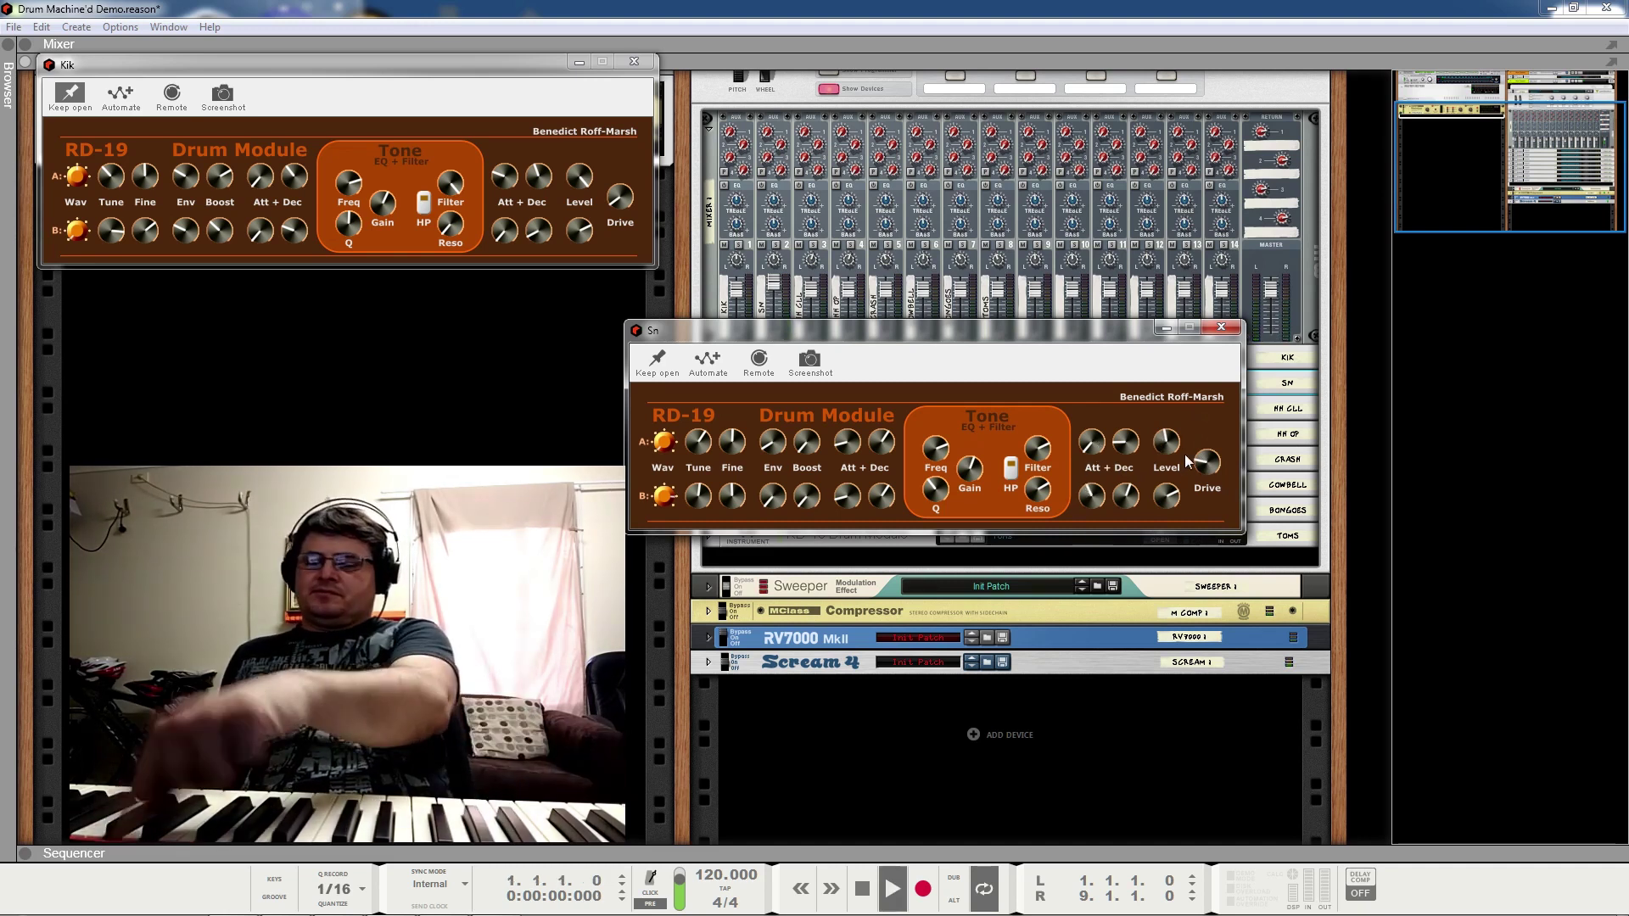
key("space")
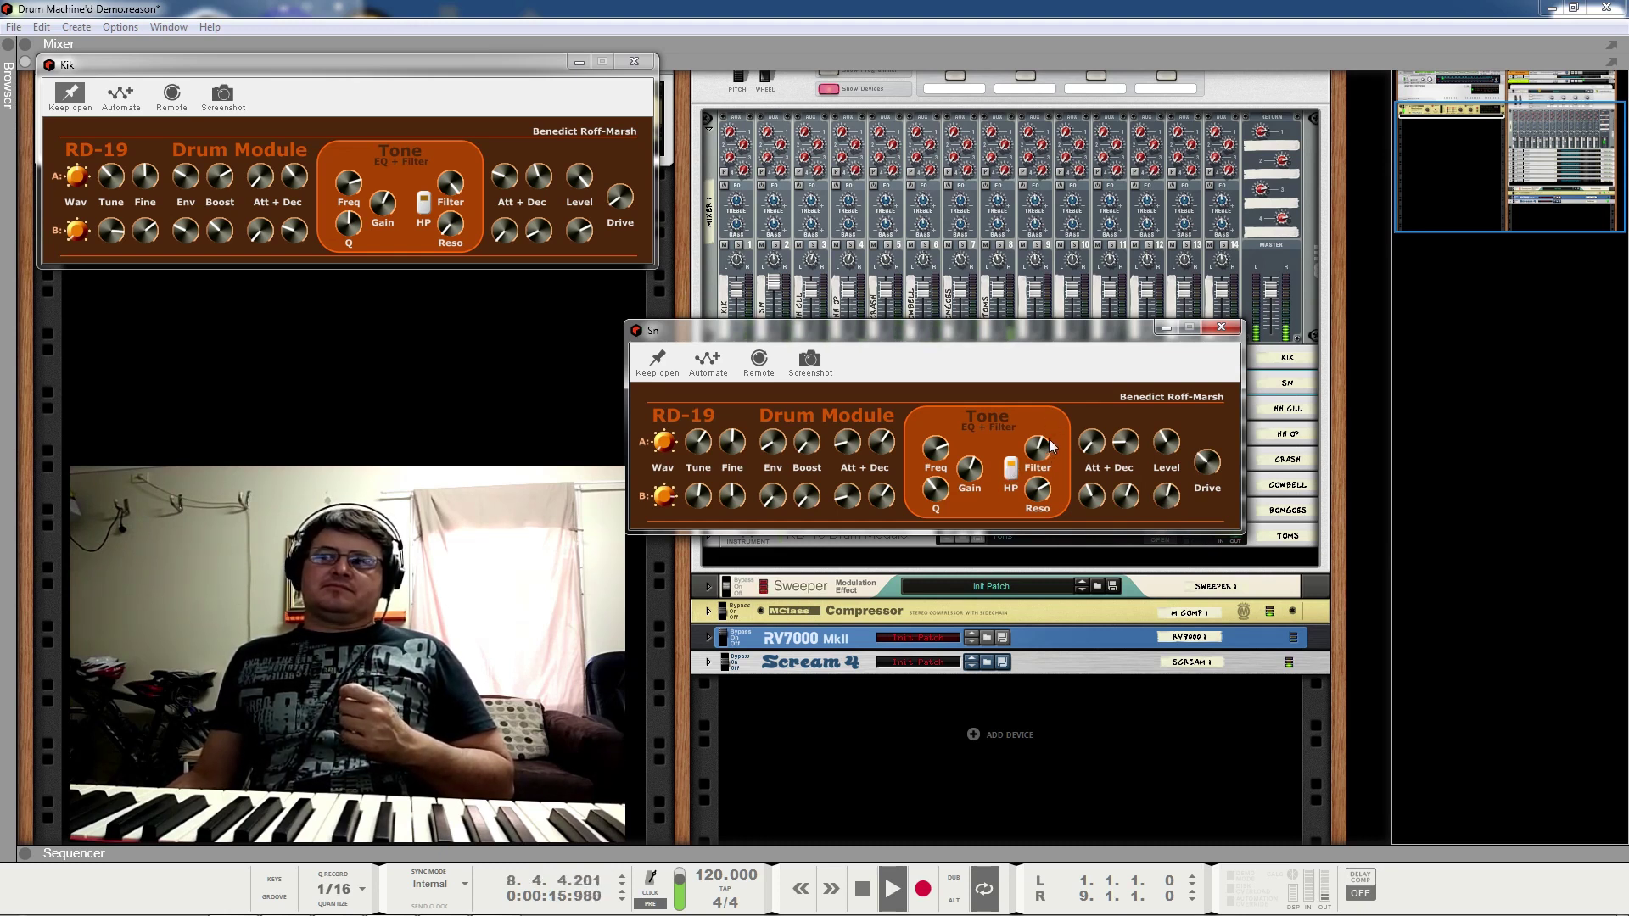
key("space")
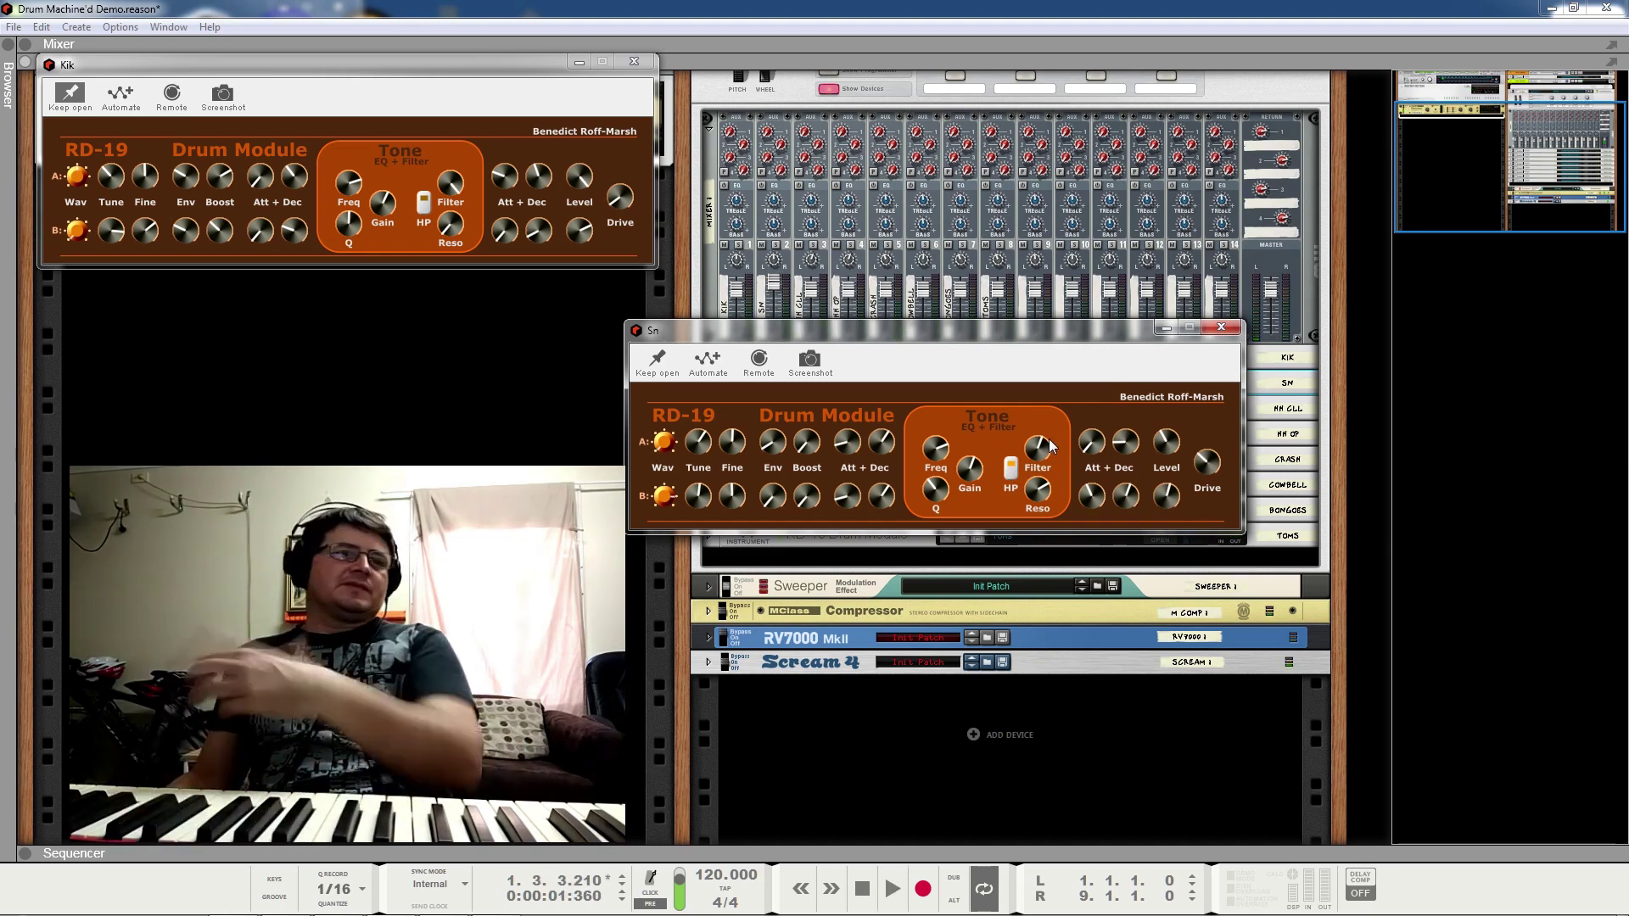
Step: Replace the snare editor with the HH Cl module's editor and lower its Tone Gain while the pattern plays
left_click(1221, 328)
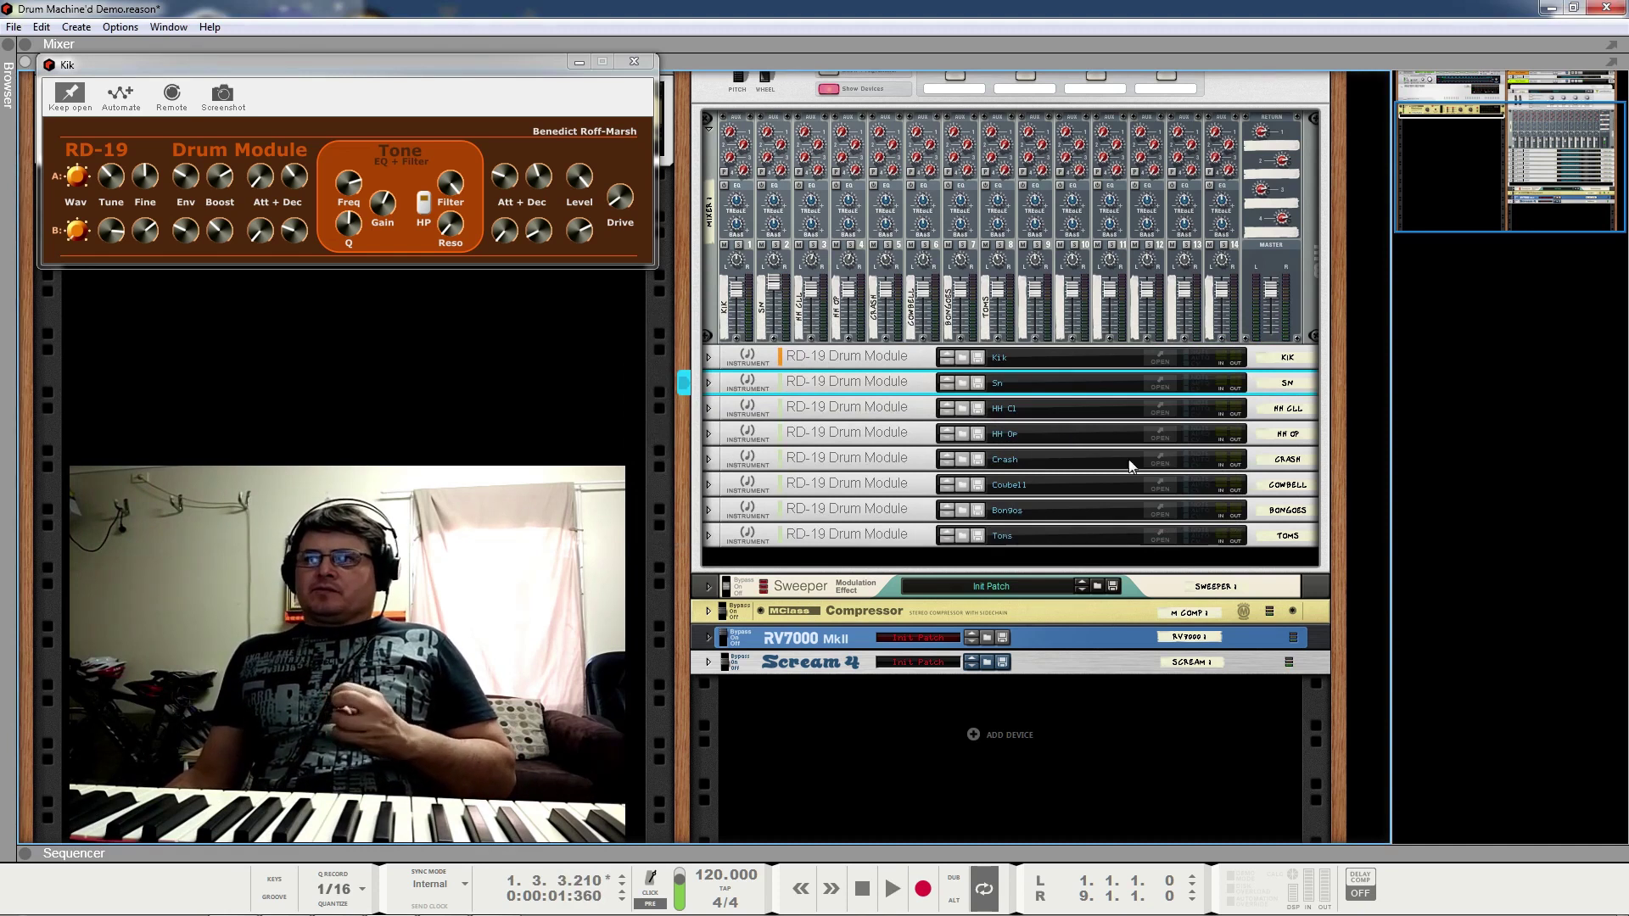
left_click(1162, 410)
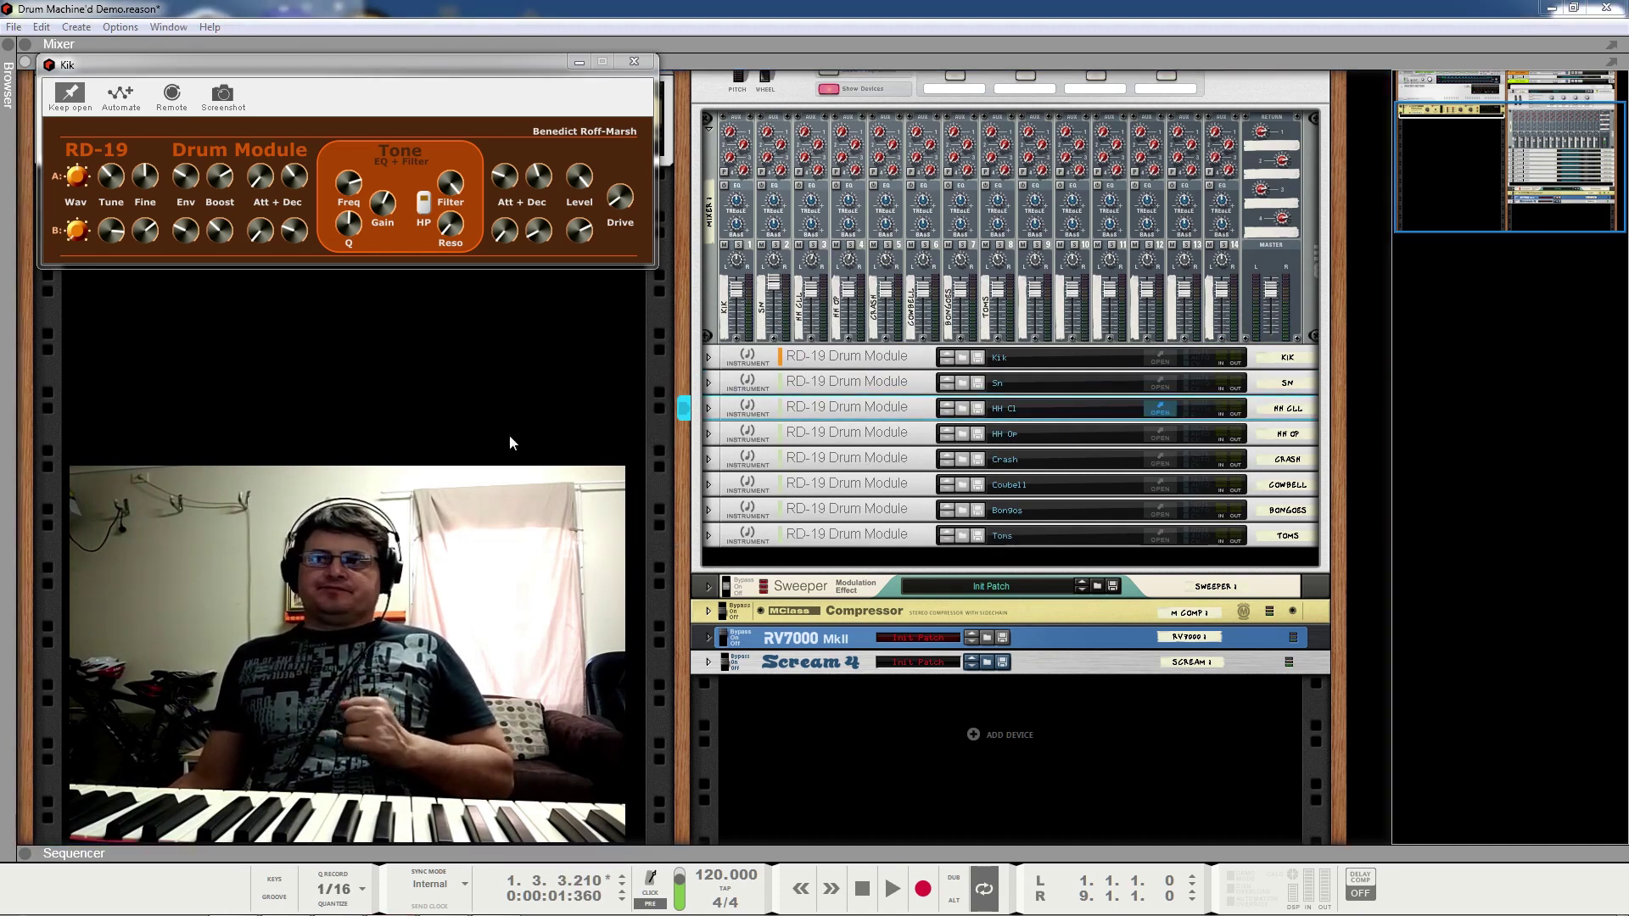
left_click_drag(710, 321, 883, 343)
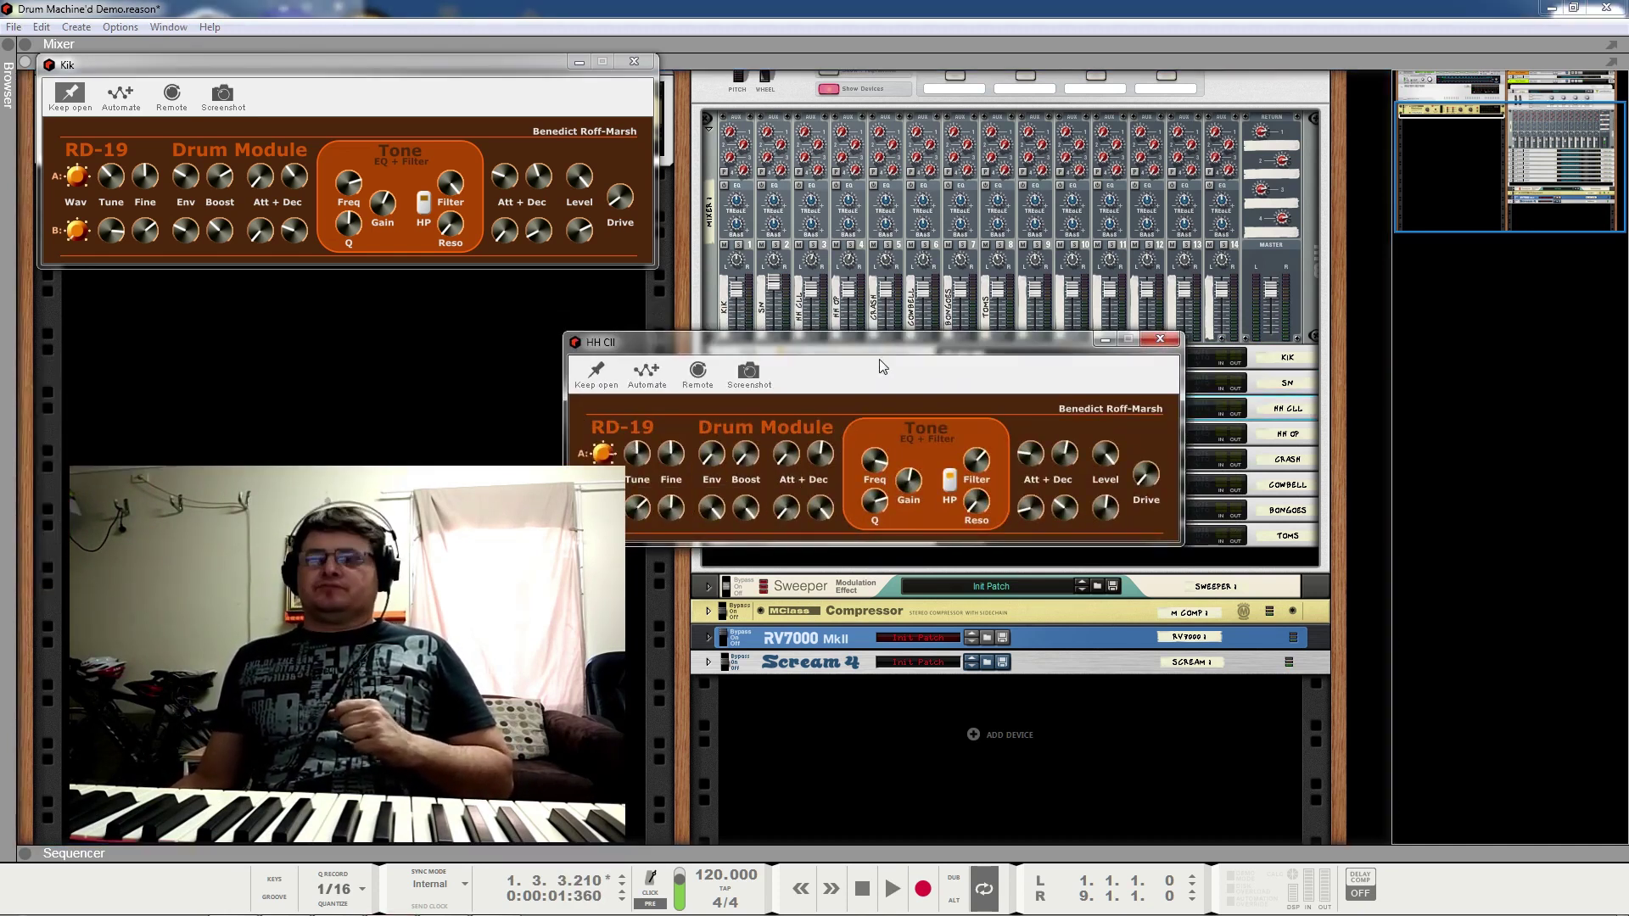
key("space")
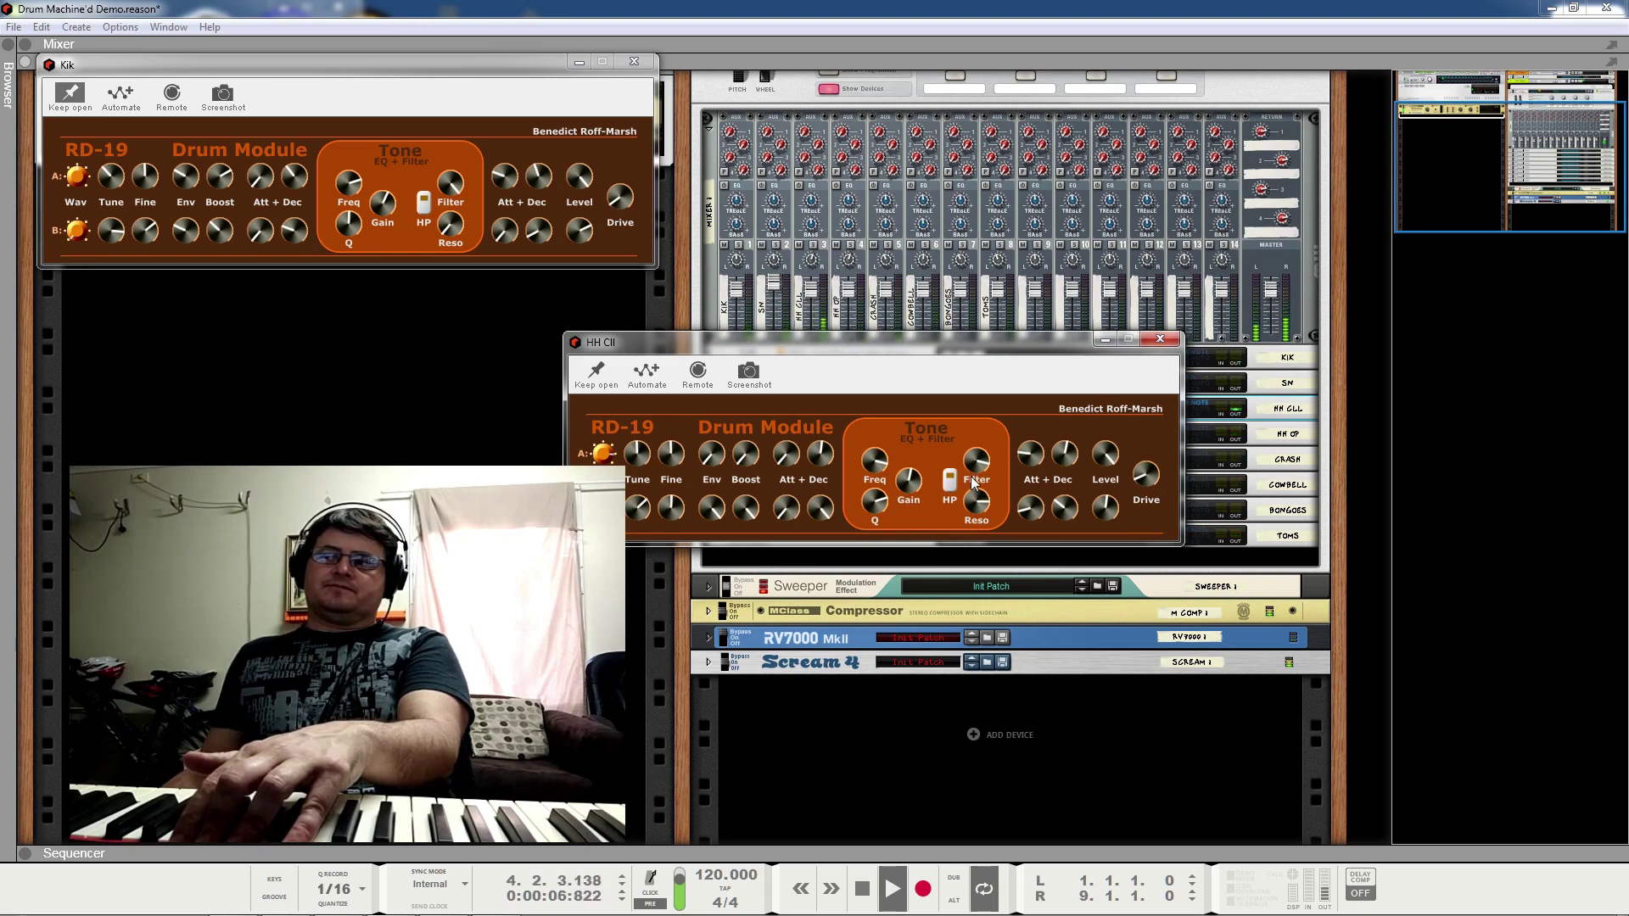
left_click_drag(909, 481, 929, 528)
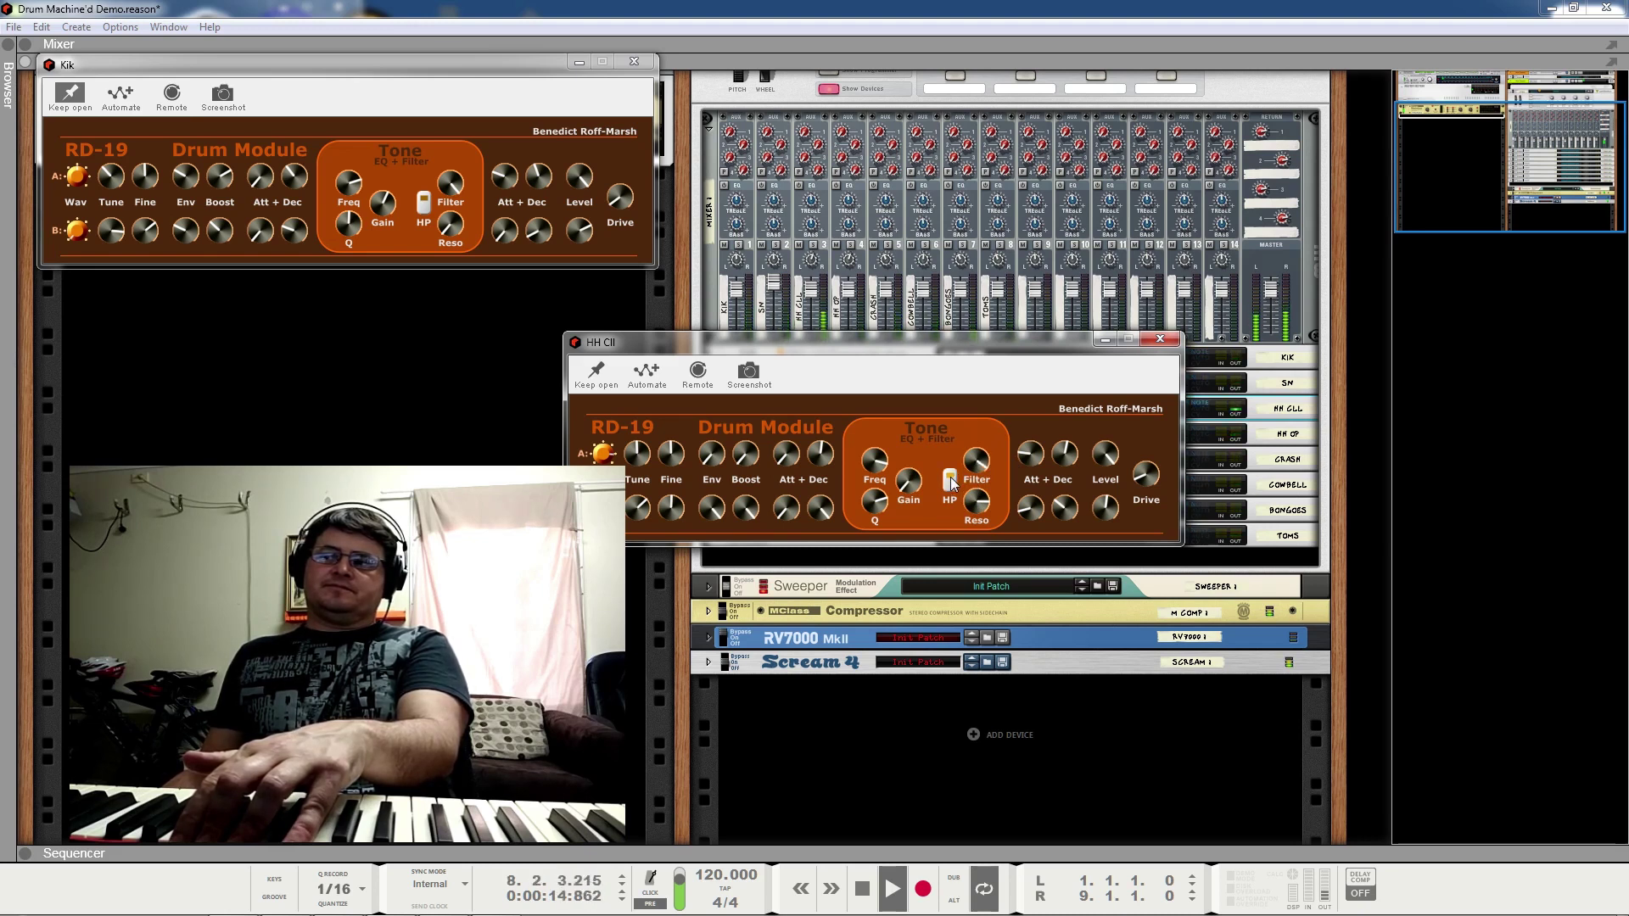
left_click(1160, 338)
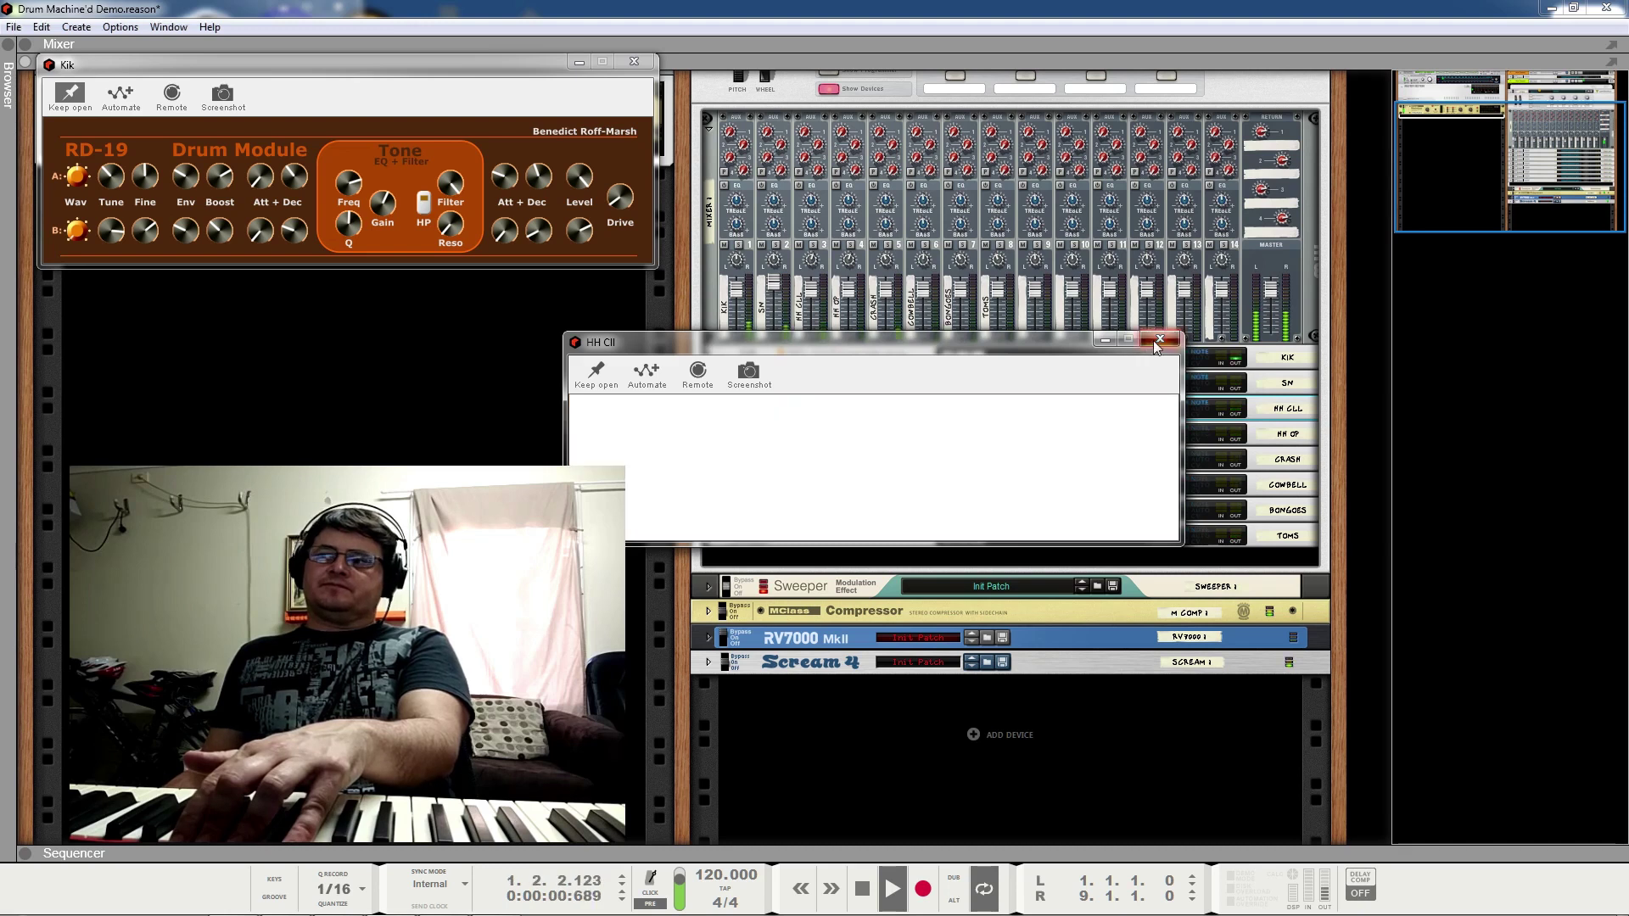
Step: Open the HH Op drum module's editor during playback to audition the open hi-hat, and close it
left_click(1161, 433)
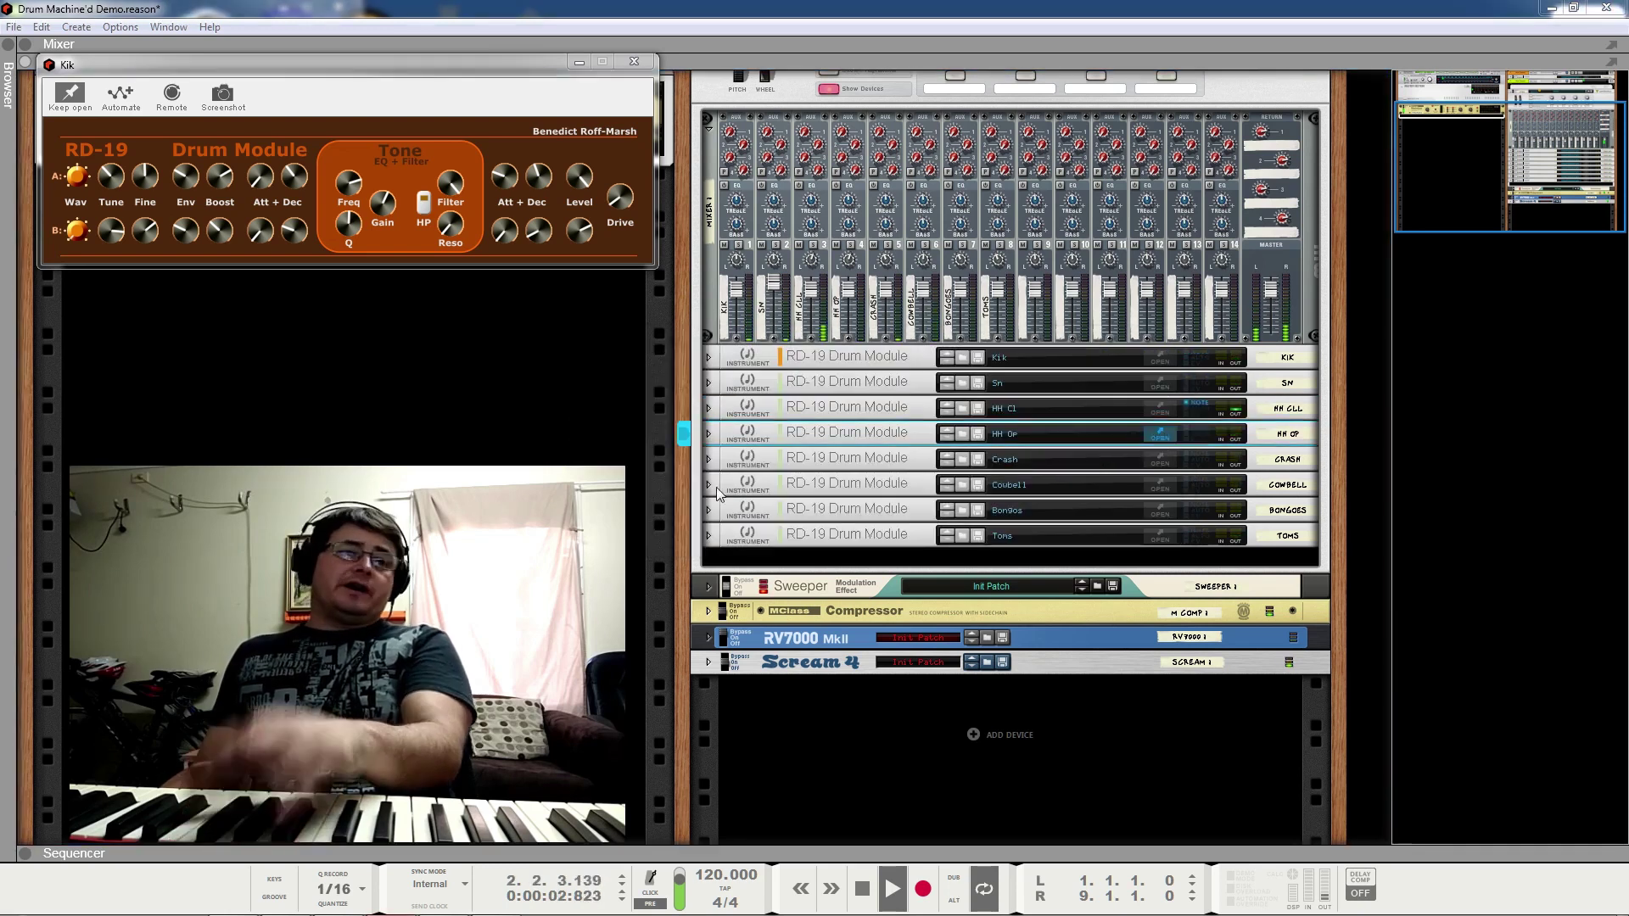
left_click(1161, 433)
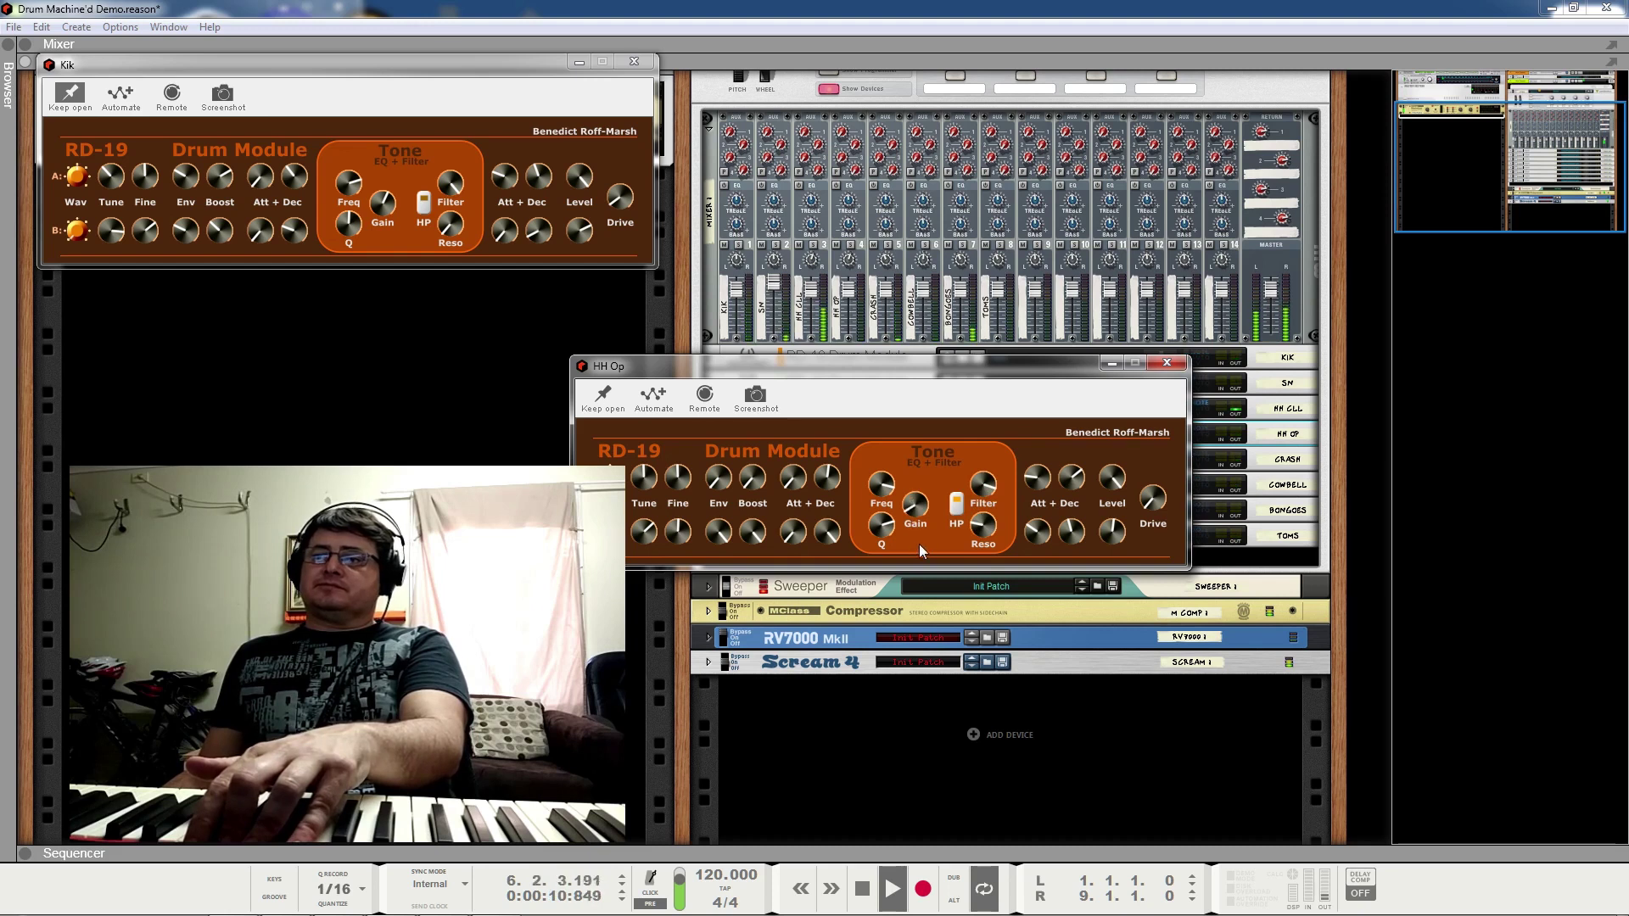
left_click(1179, 370)
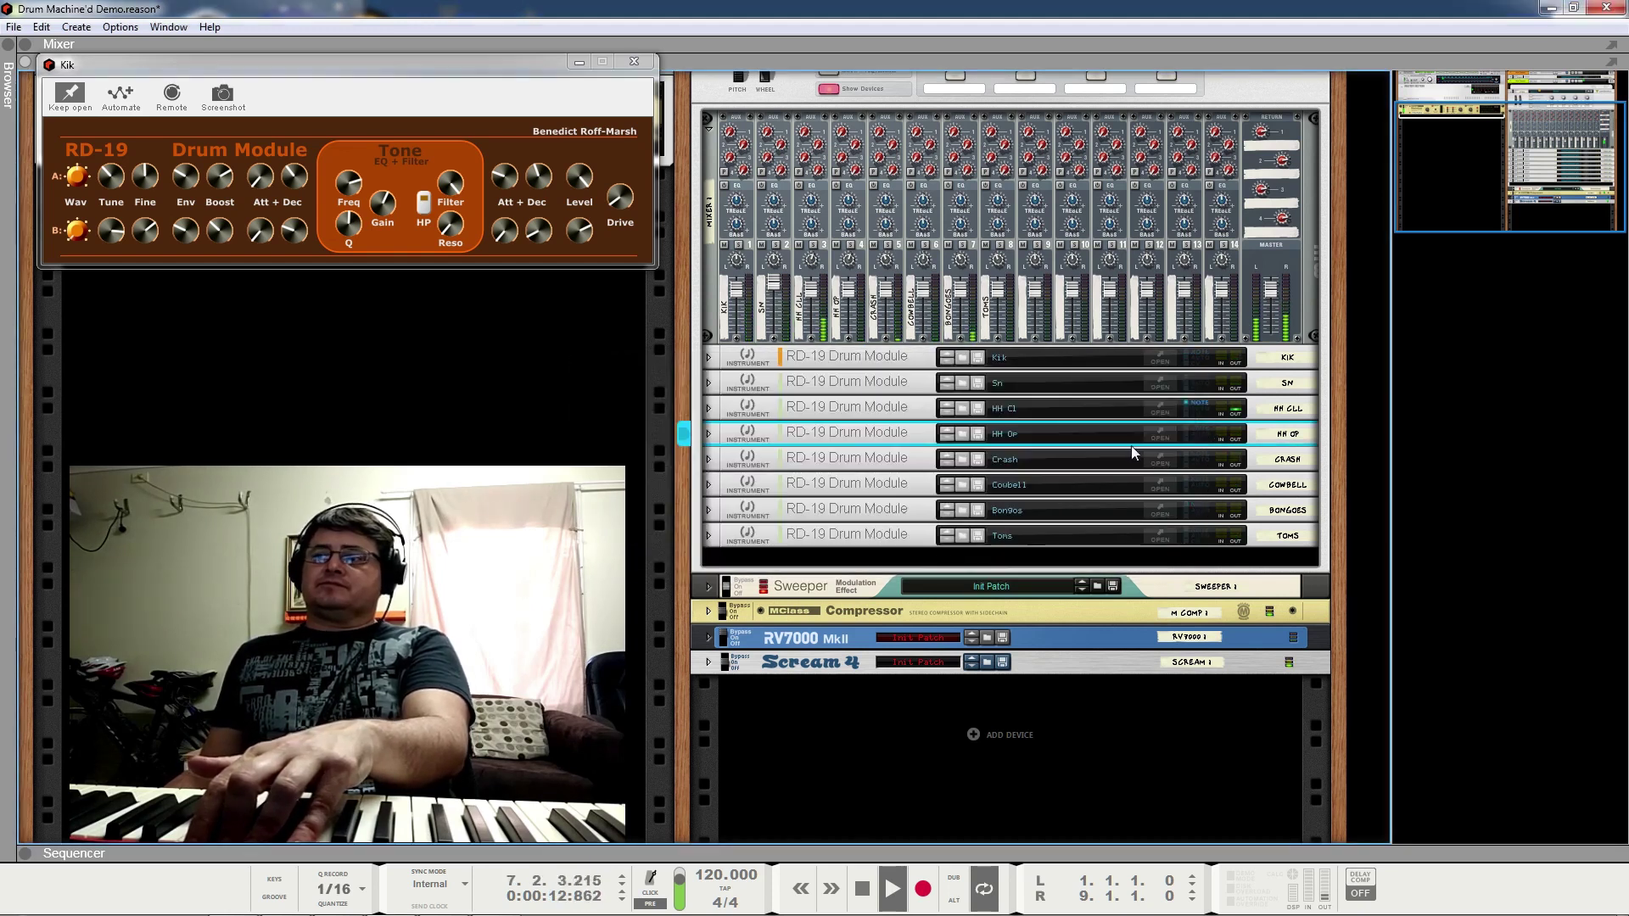
Step: Open the Crash drum module's editor to audition the crash sound, stop playback and close the editor
left_click(1158, 458)
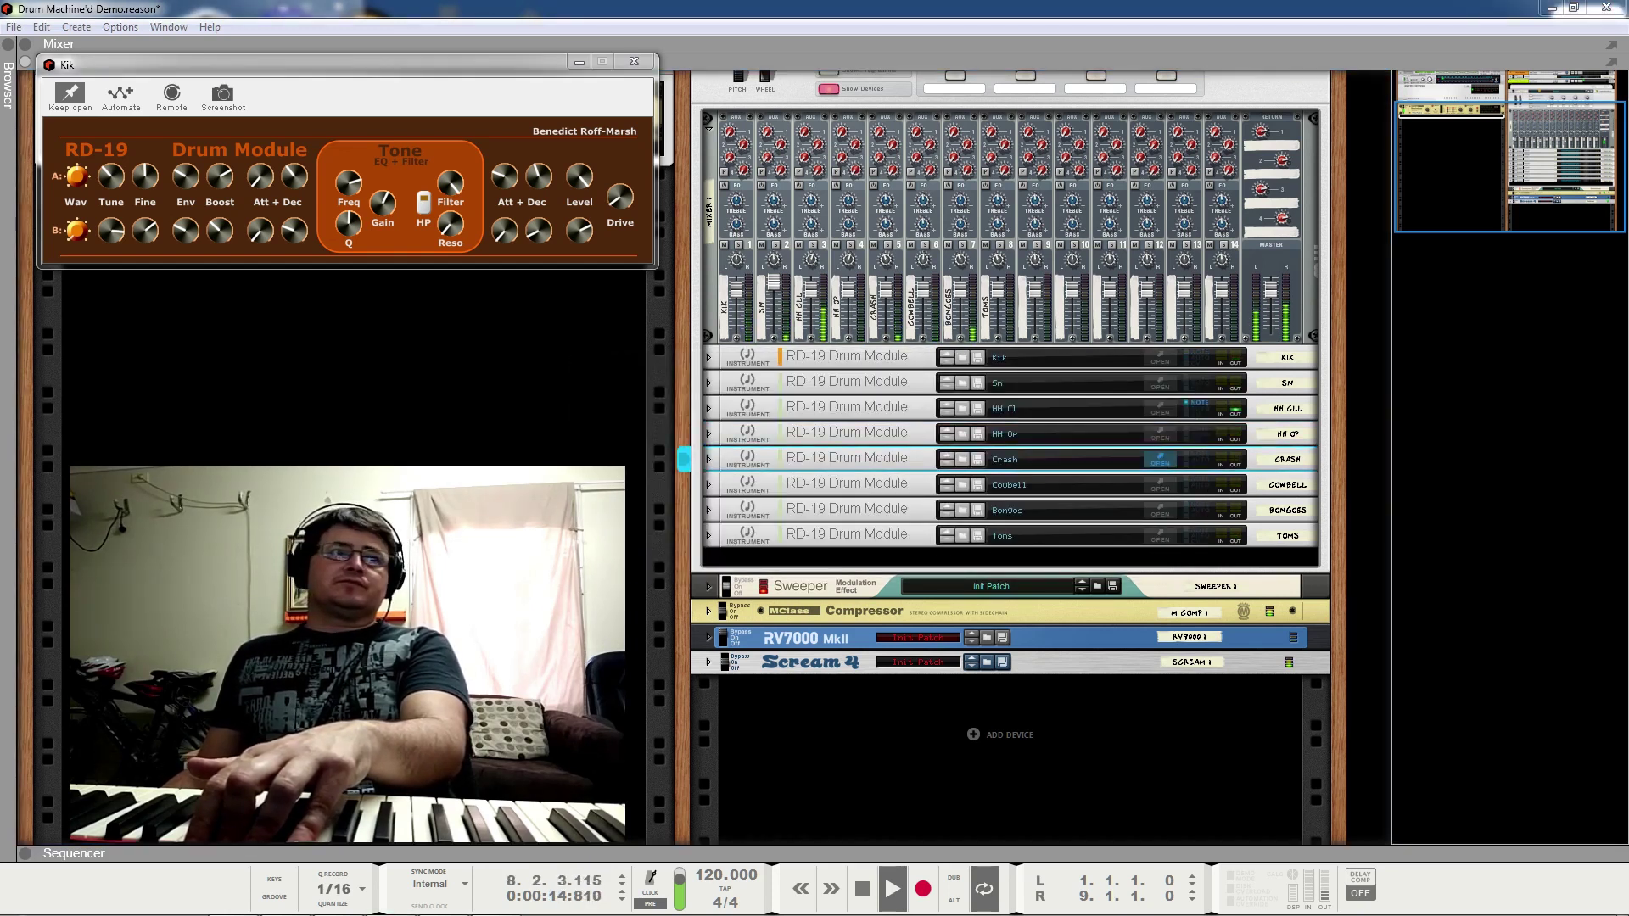
left_click_drag(982, 345, 1002, 336)
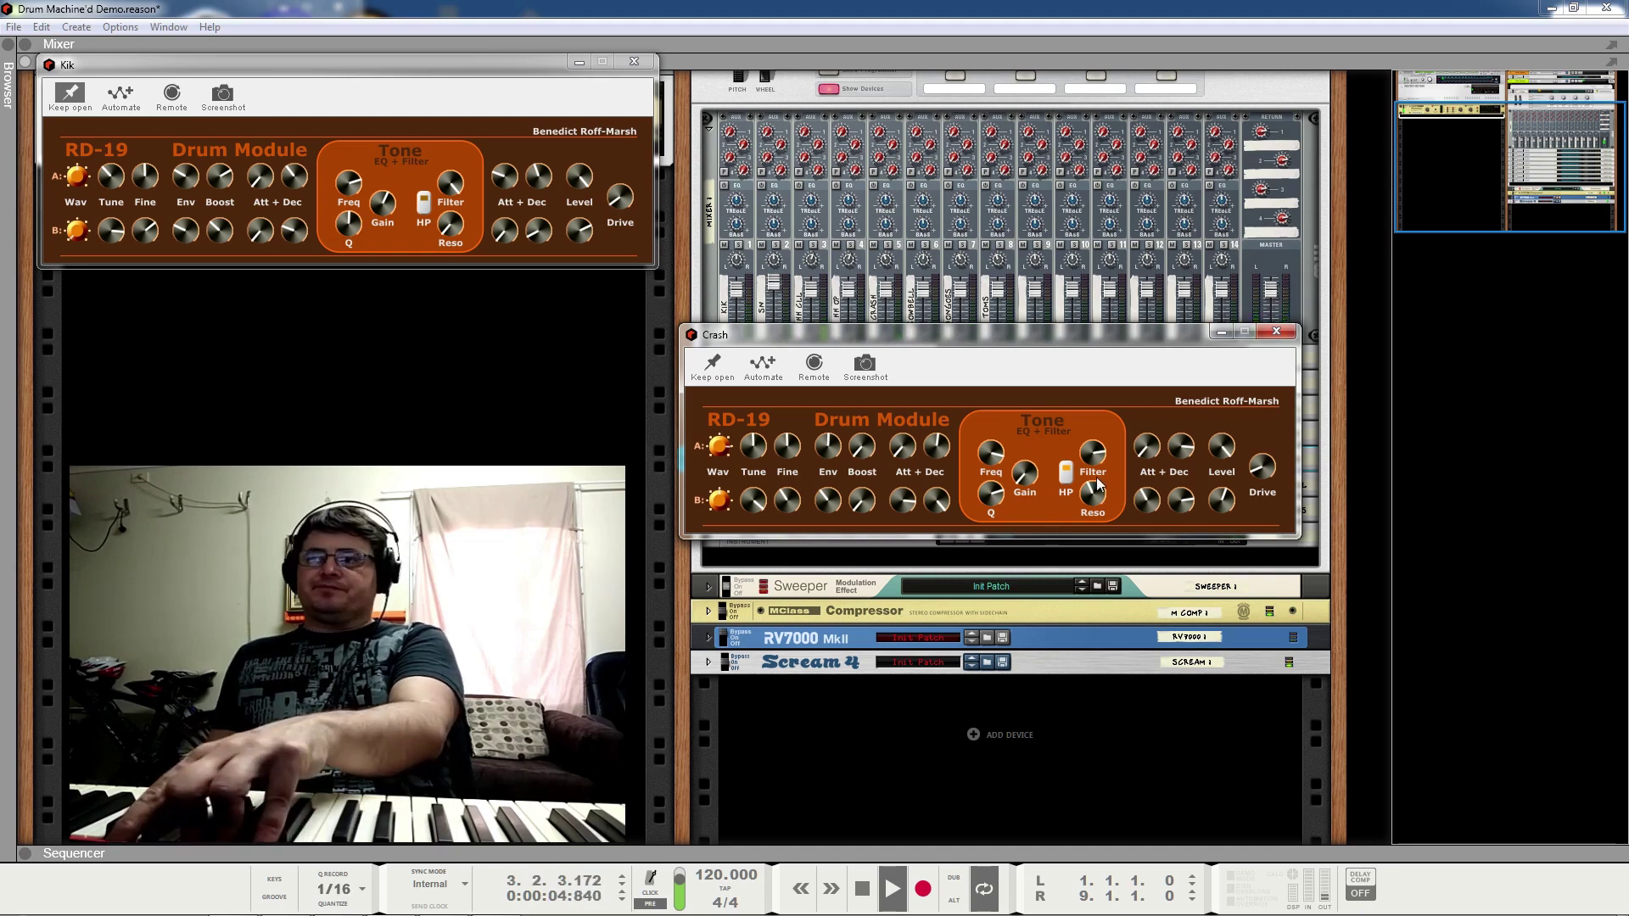
key("space")
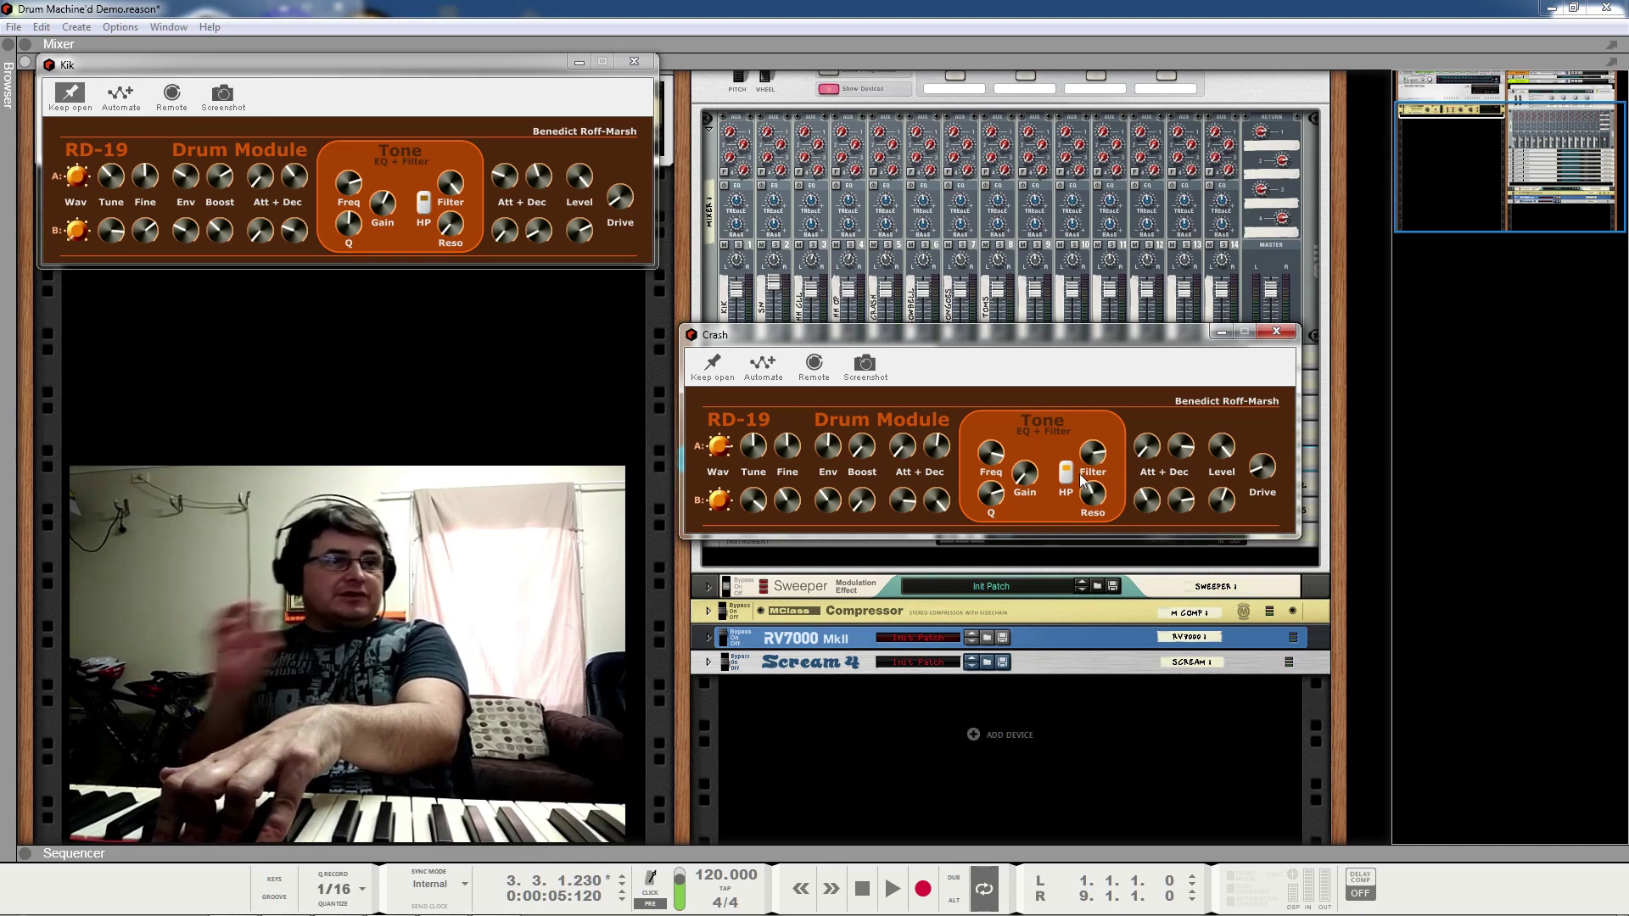
left_click(1265, 334)
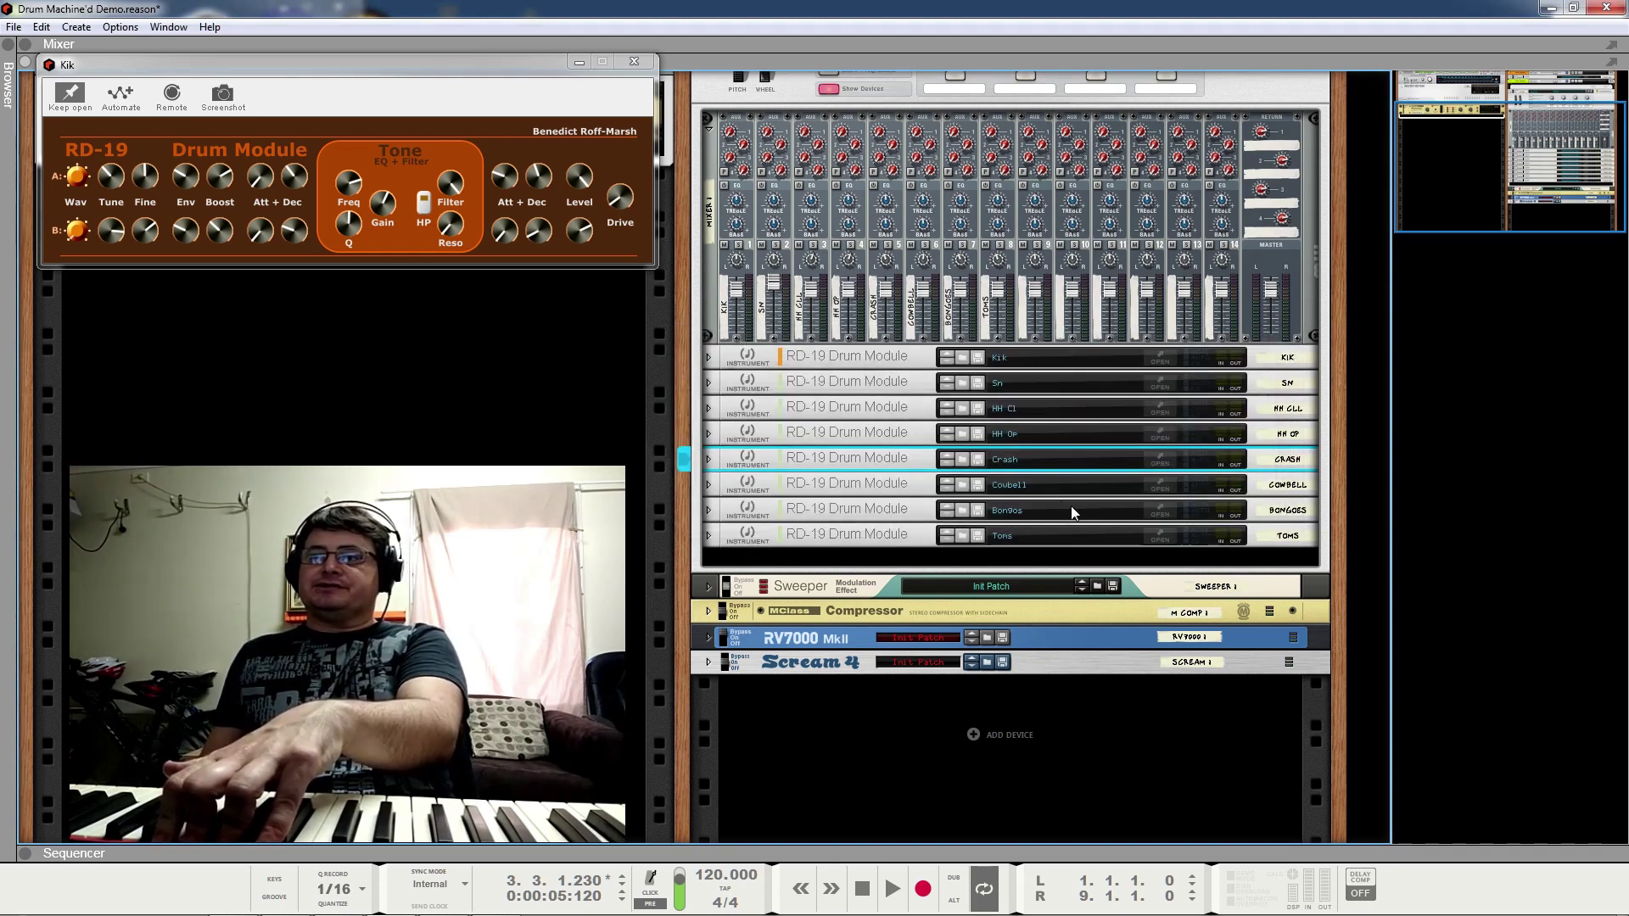
Step: Open the Cowbell drum module's editor to examine and audition its sound, and close it
left_click(1156, 488)
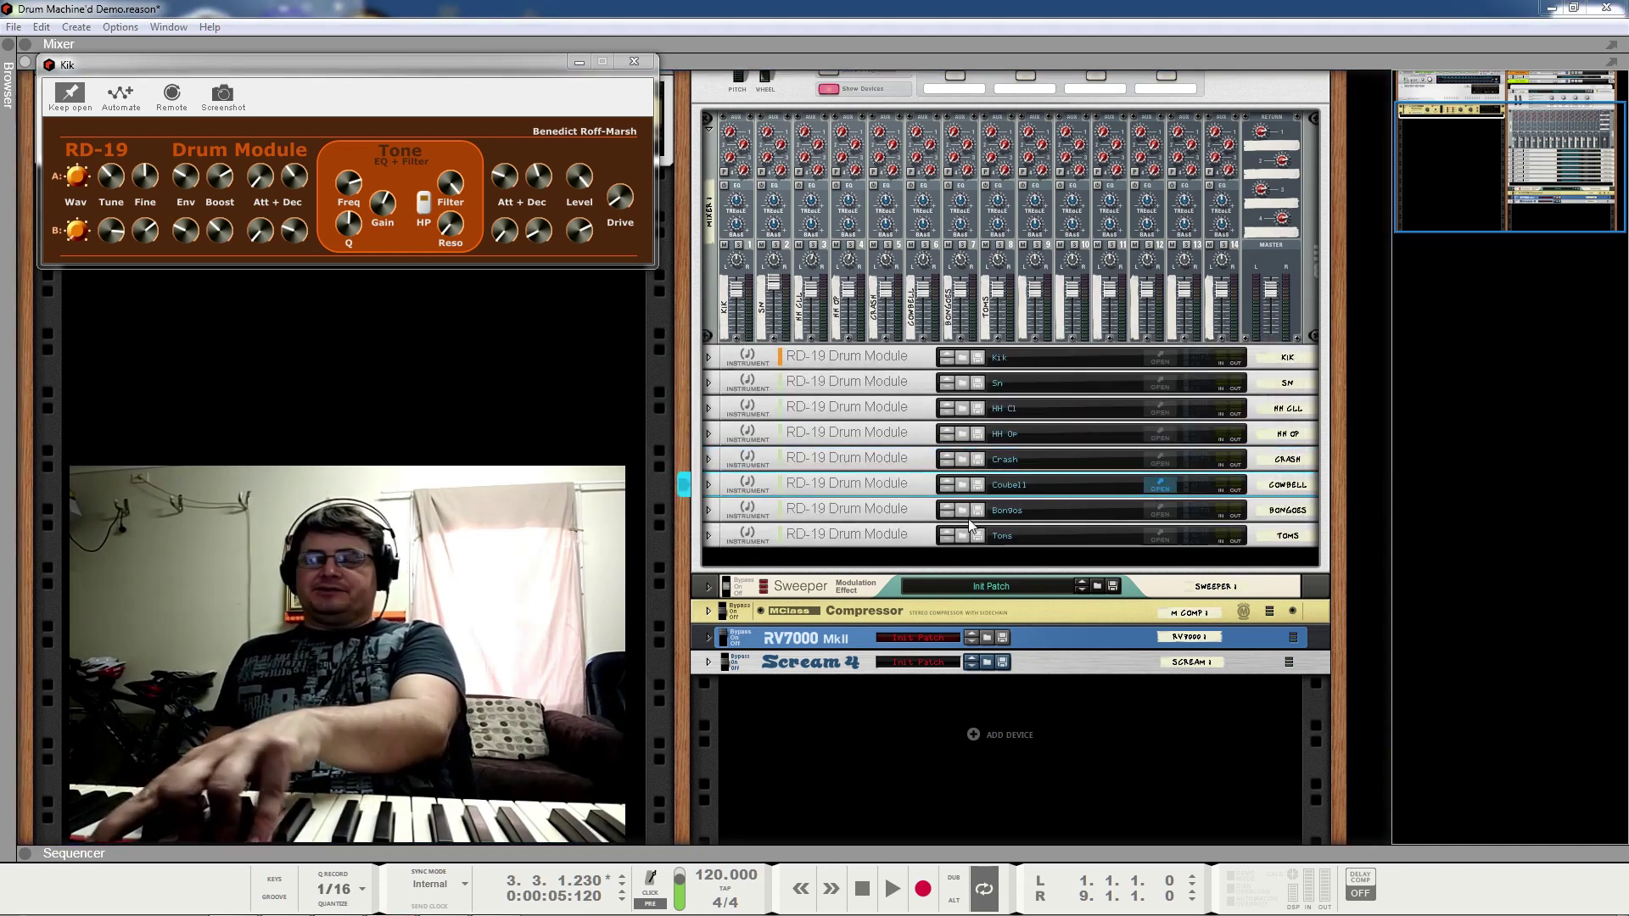
left_click(1160, 482)
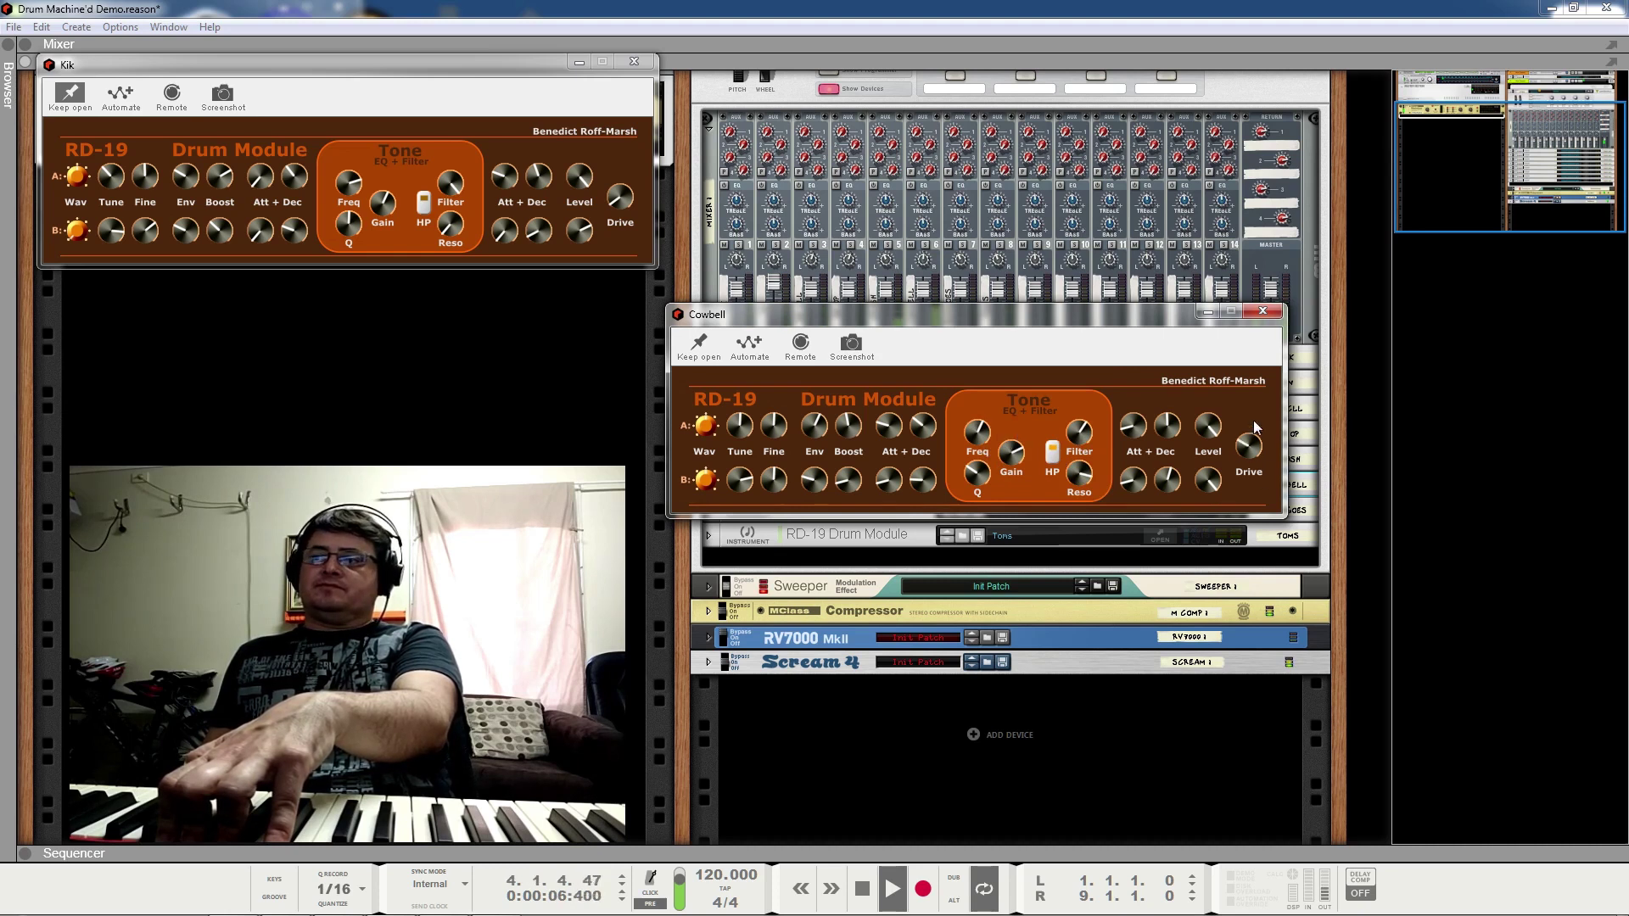
left_click(1264, 312)
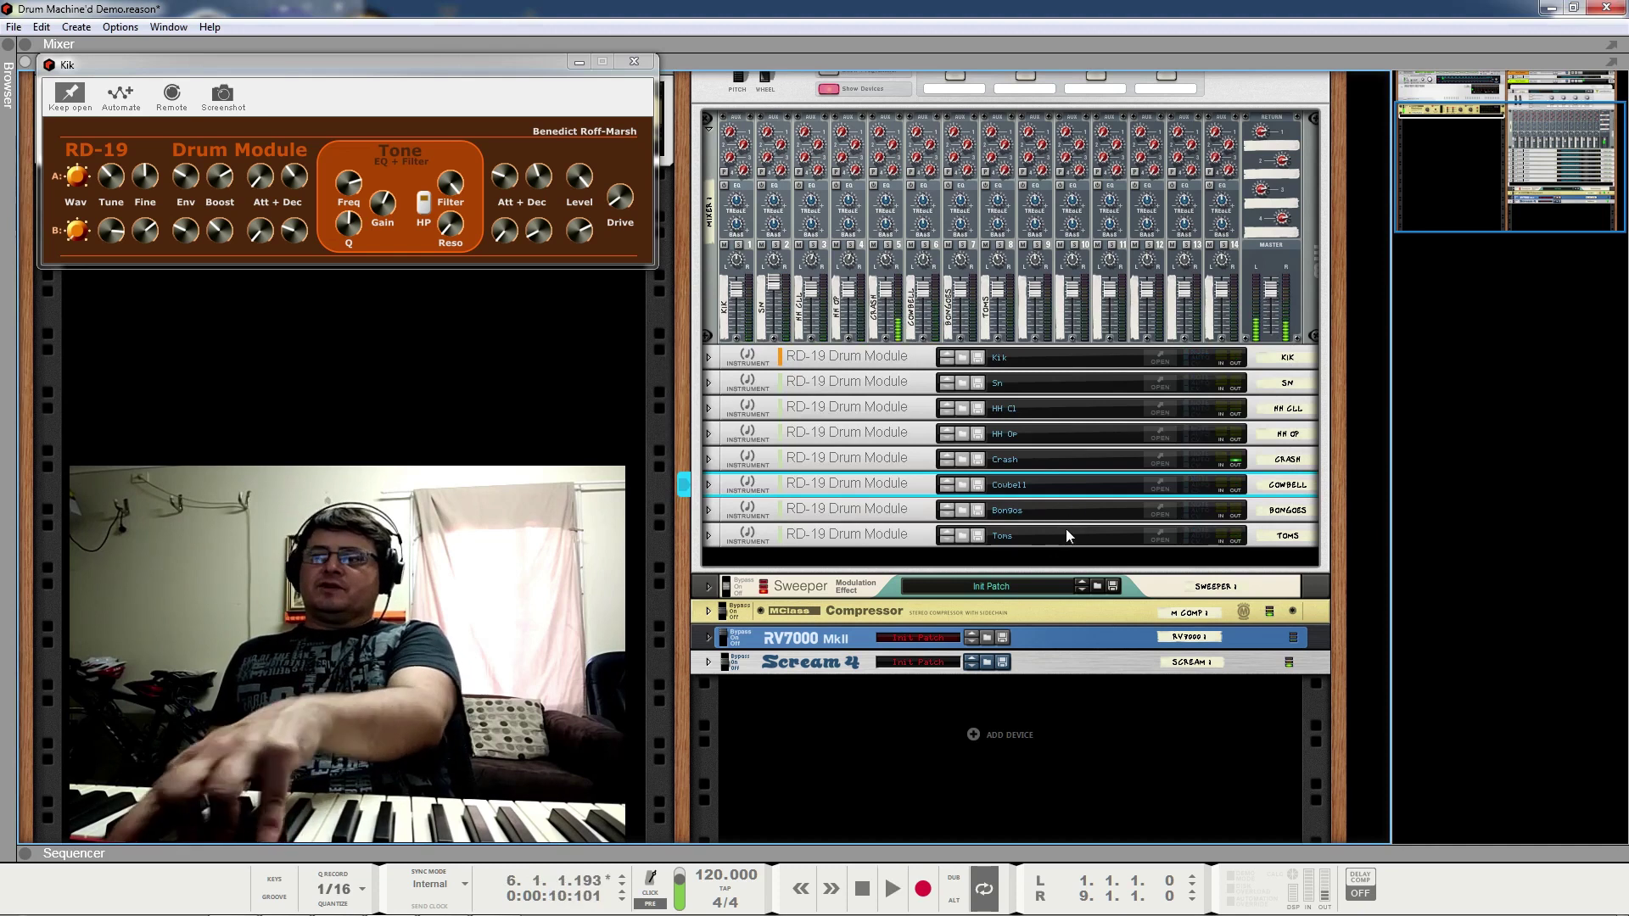
Step: Open the Bongoes module's editor, raise its Tone Freq and toggle the HP switch during playback, and close it
left_click(1161, 510)
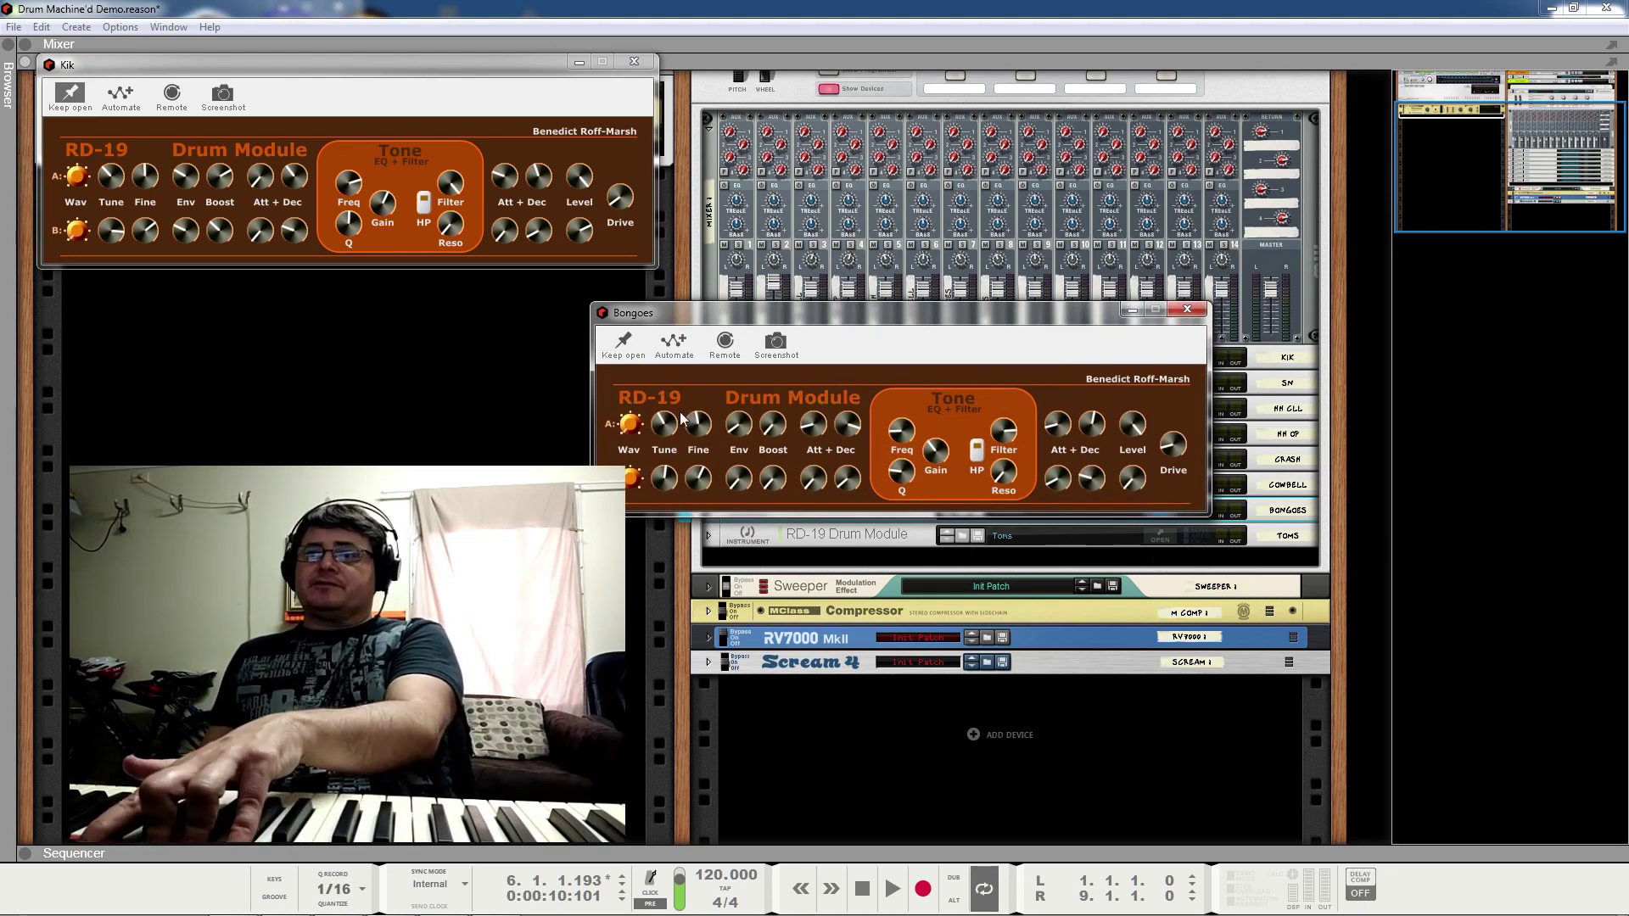
key("space")
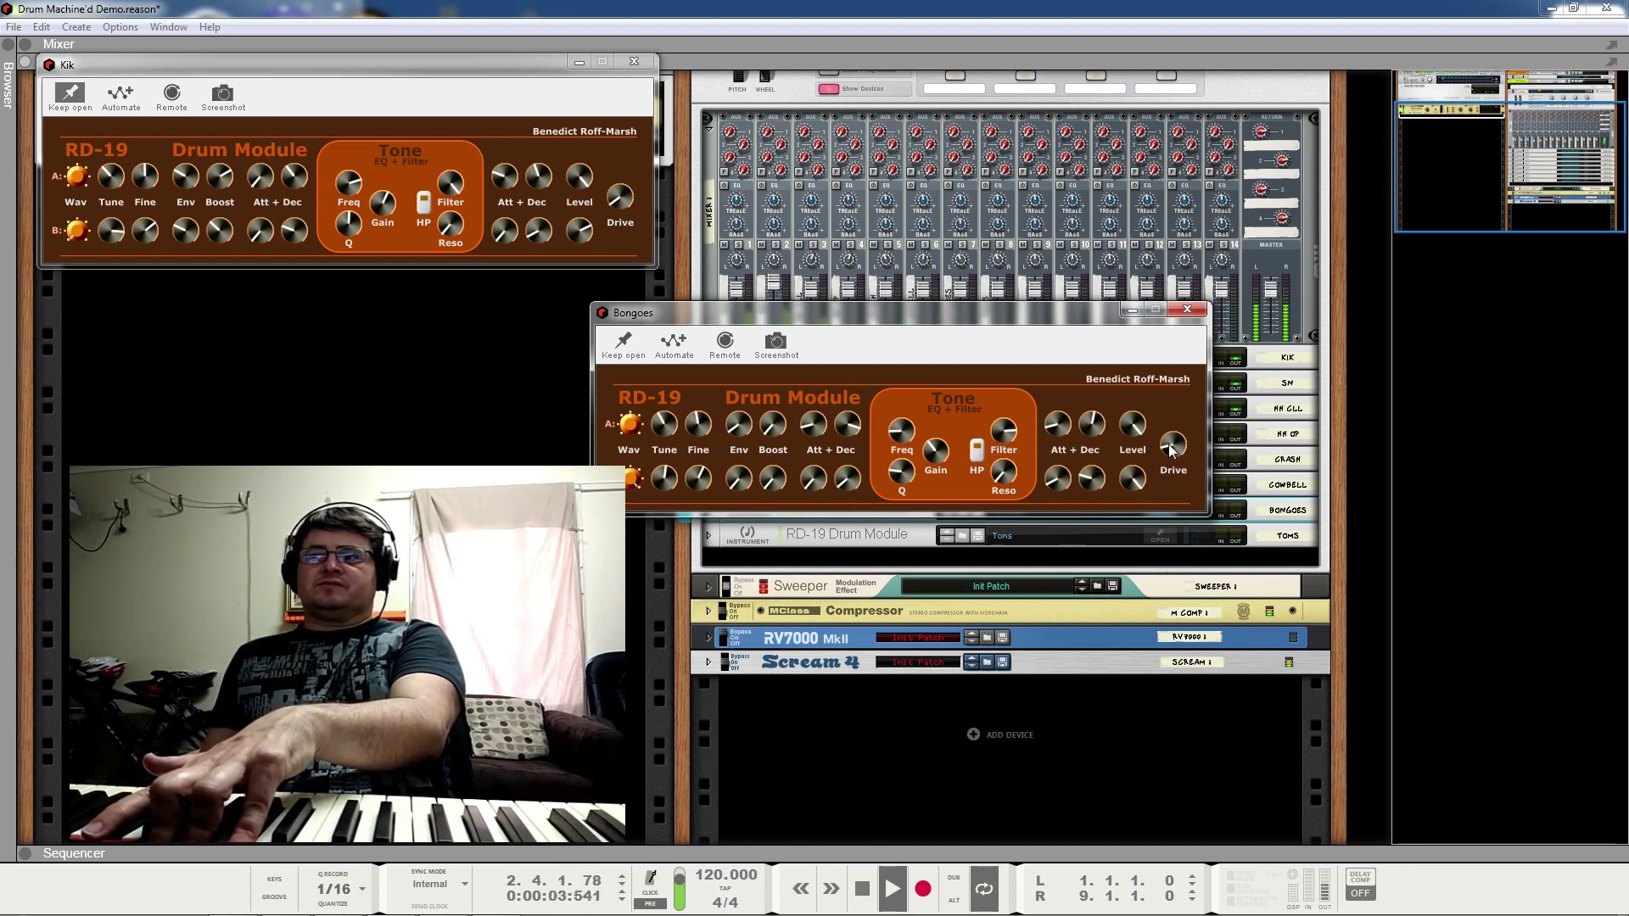
left_click_drag(904, 417, 919, 410)
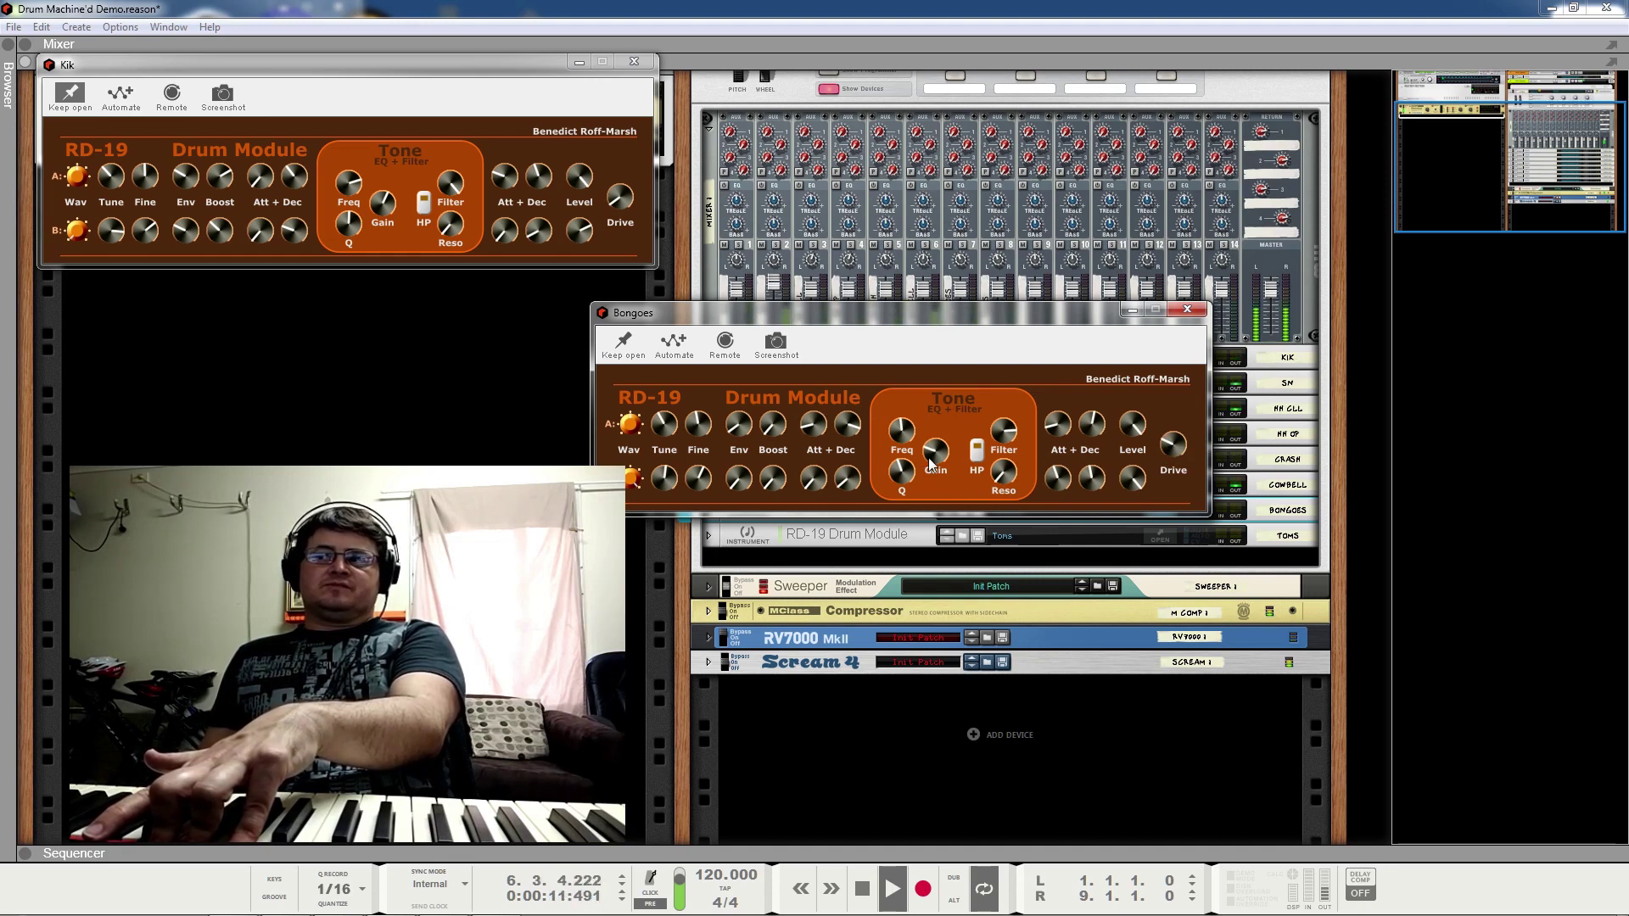
left_click(977, 451)
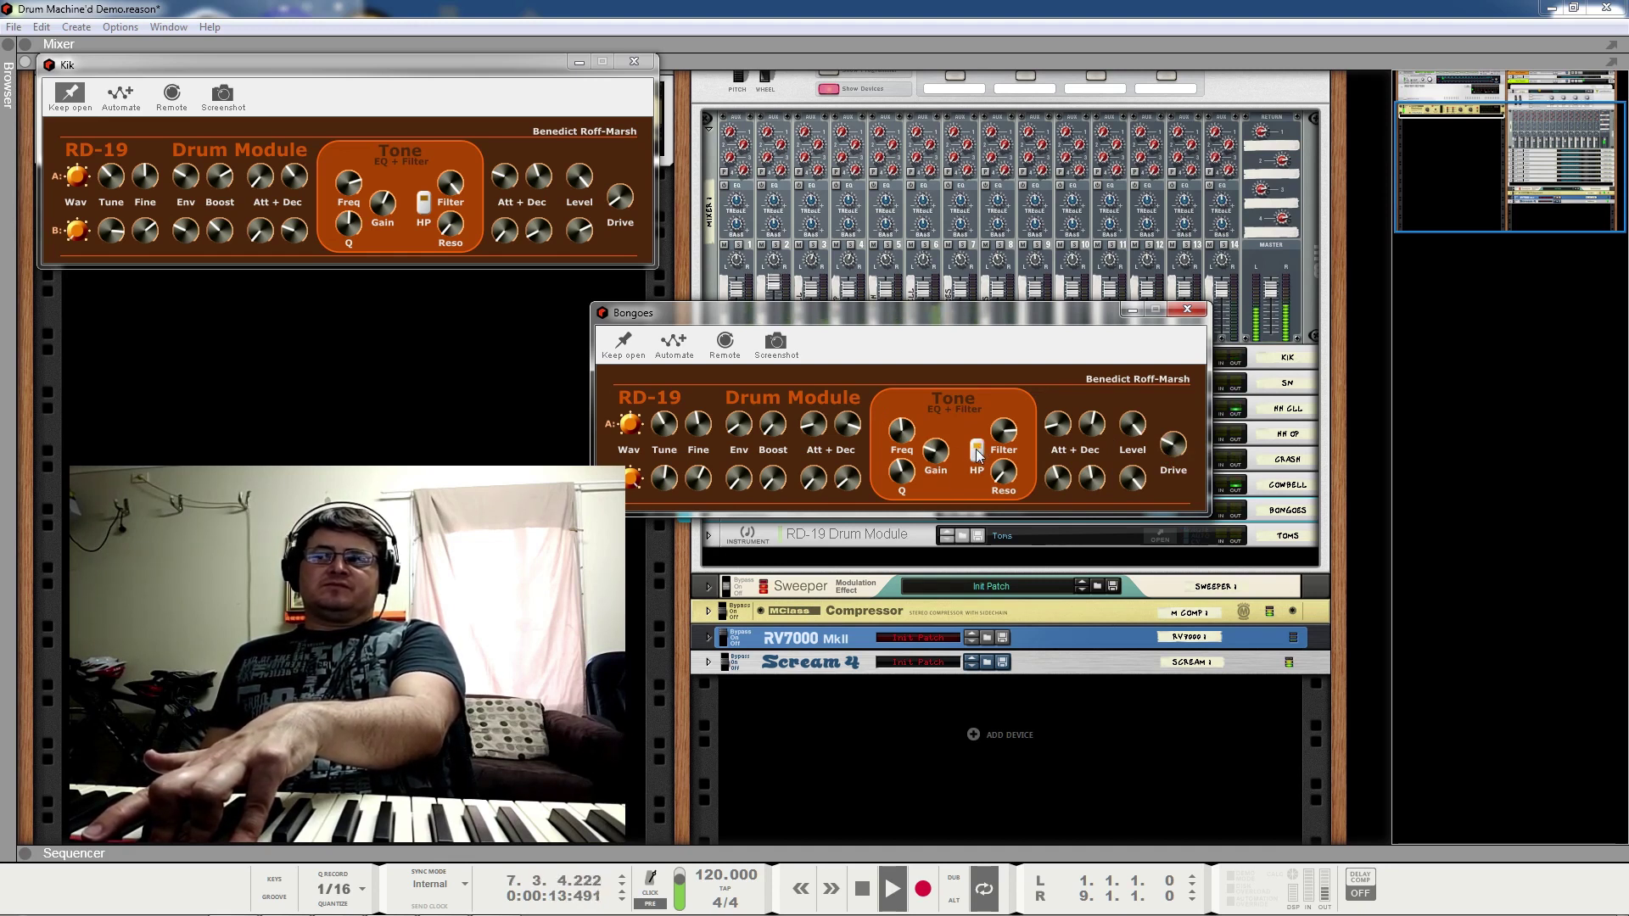
left_click(1189, 311)
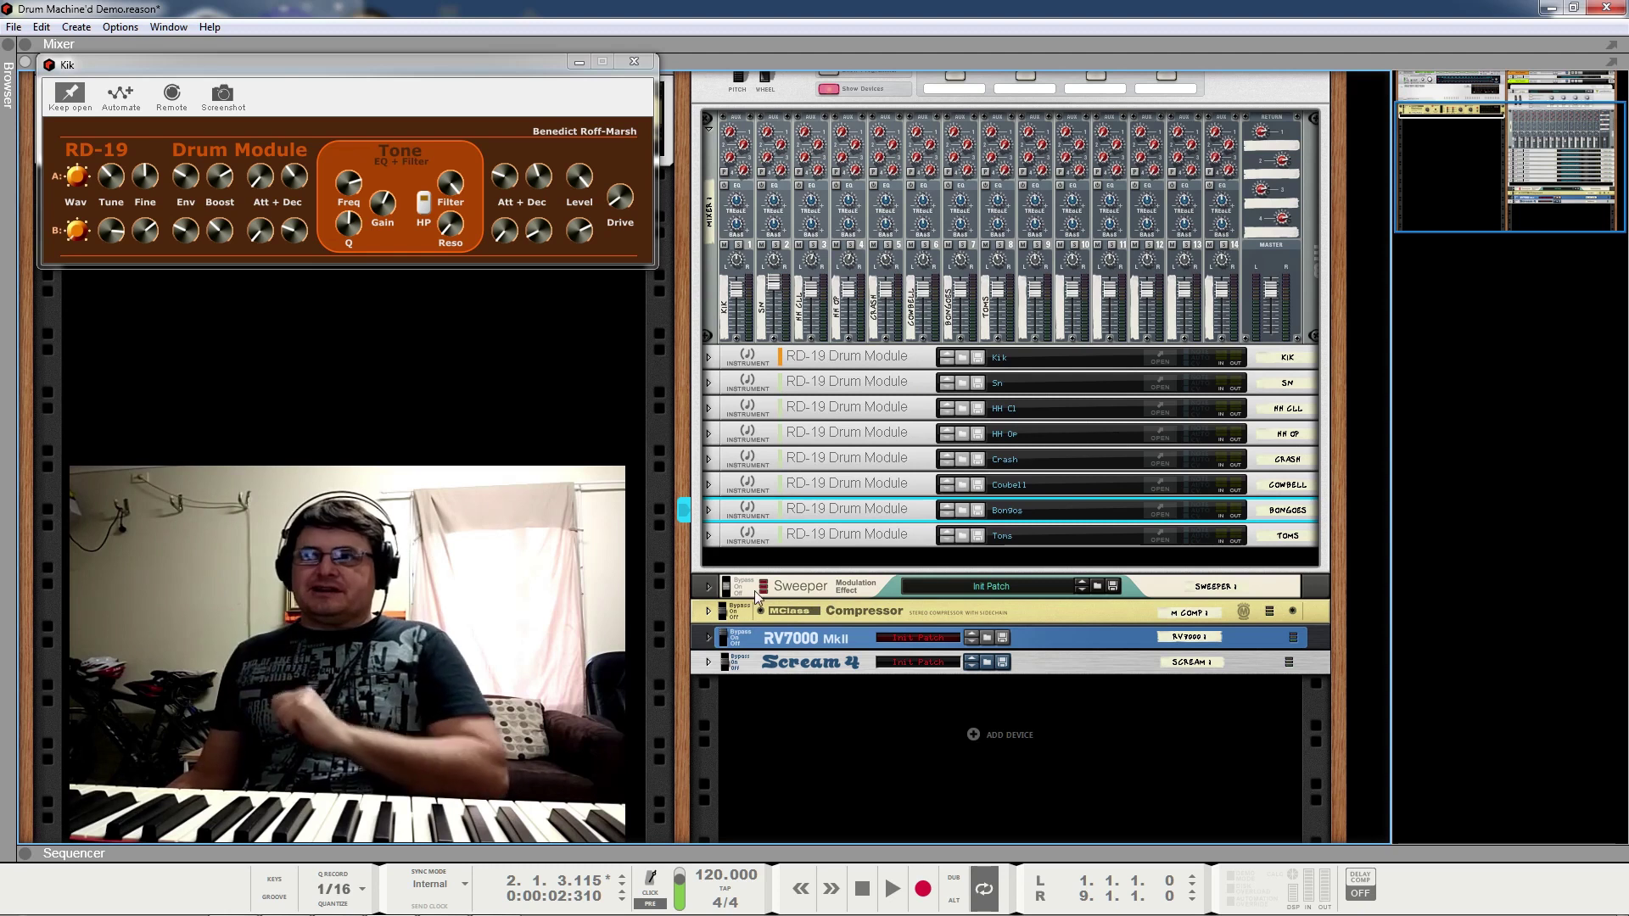
Step: Move the Kik module's editor over the Combinator's mixer to show its controls, and close it
left_click(735, 612)
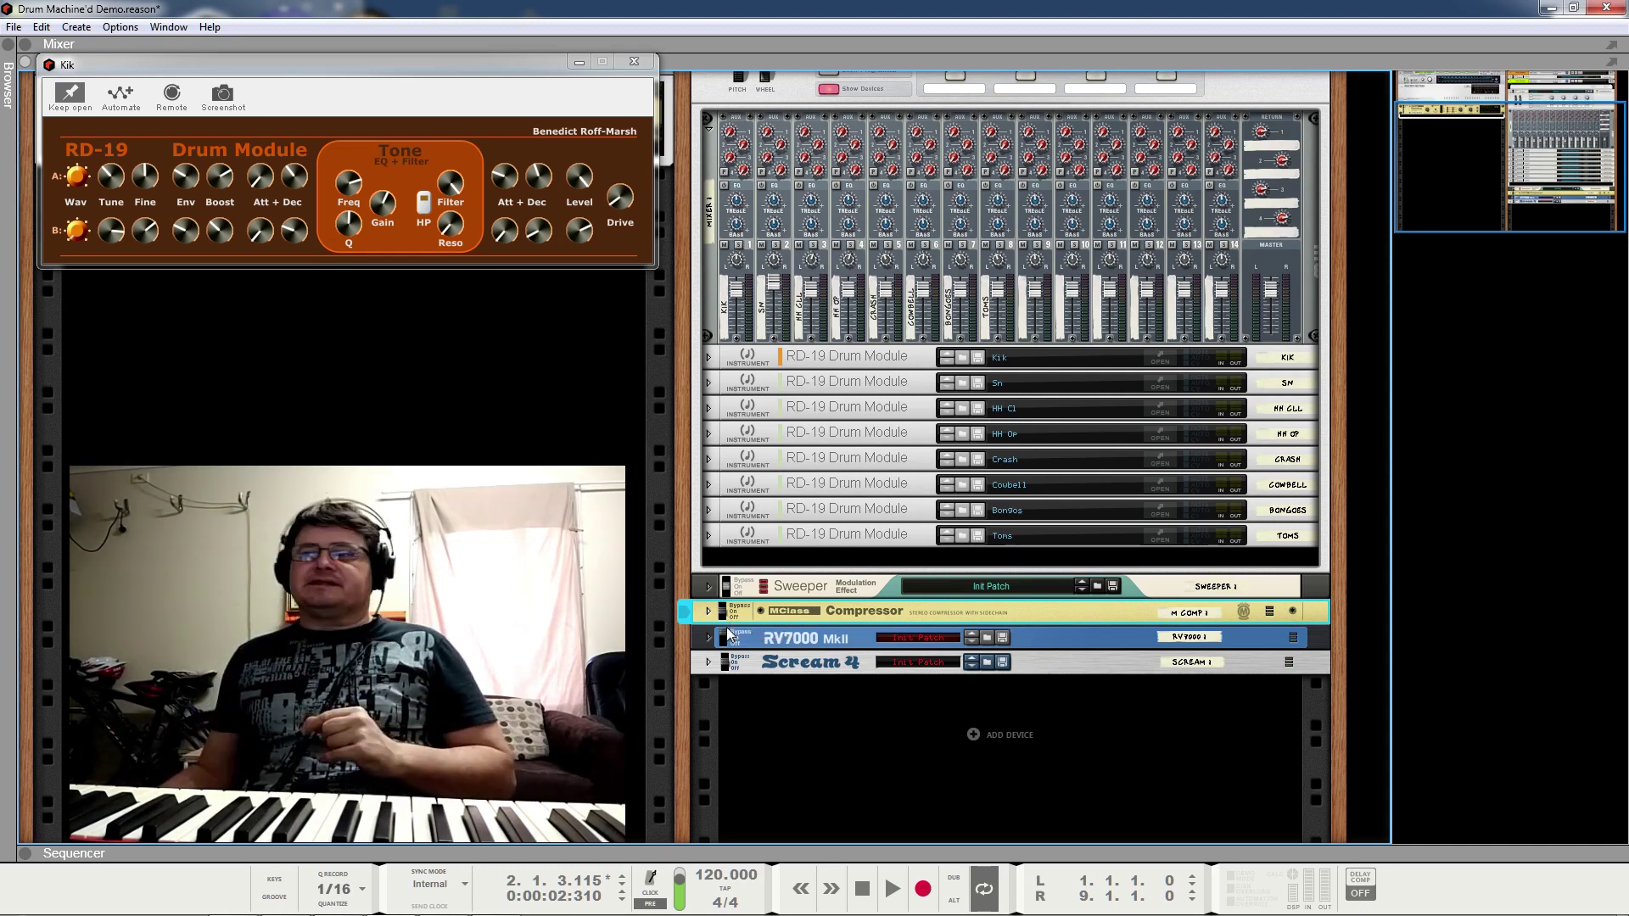
left_click_drag(395, 68, 1058, 329)
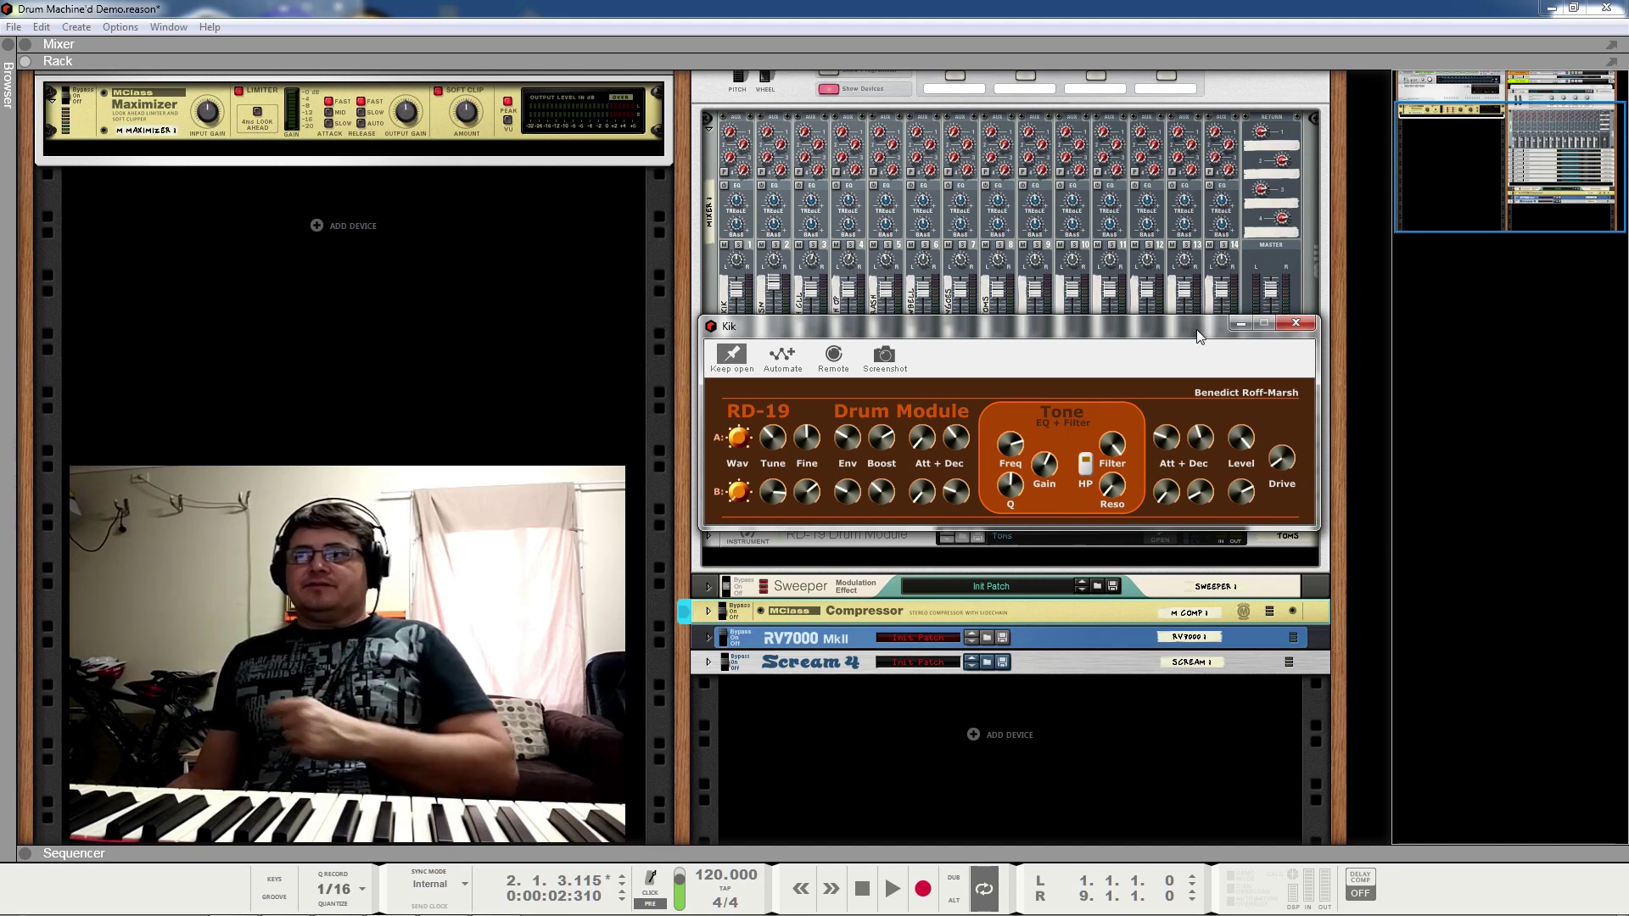
scroll(1331, 113, "up", 3)
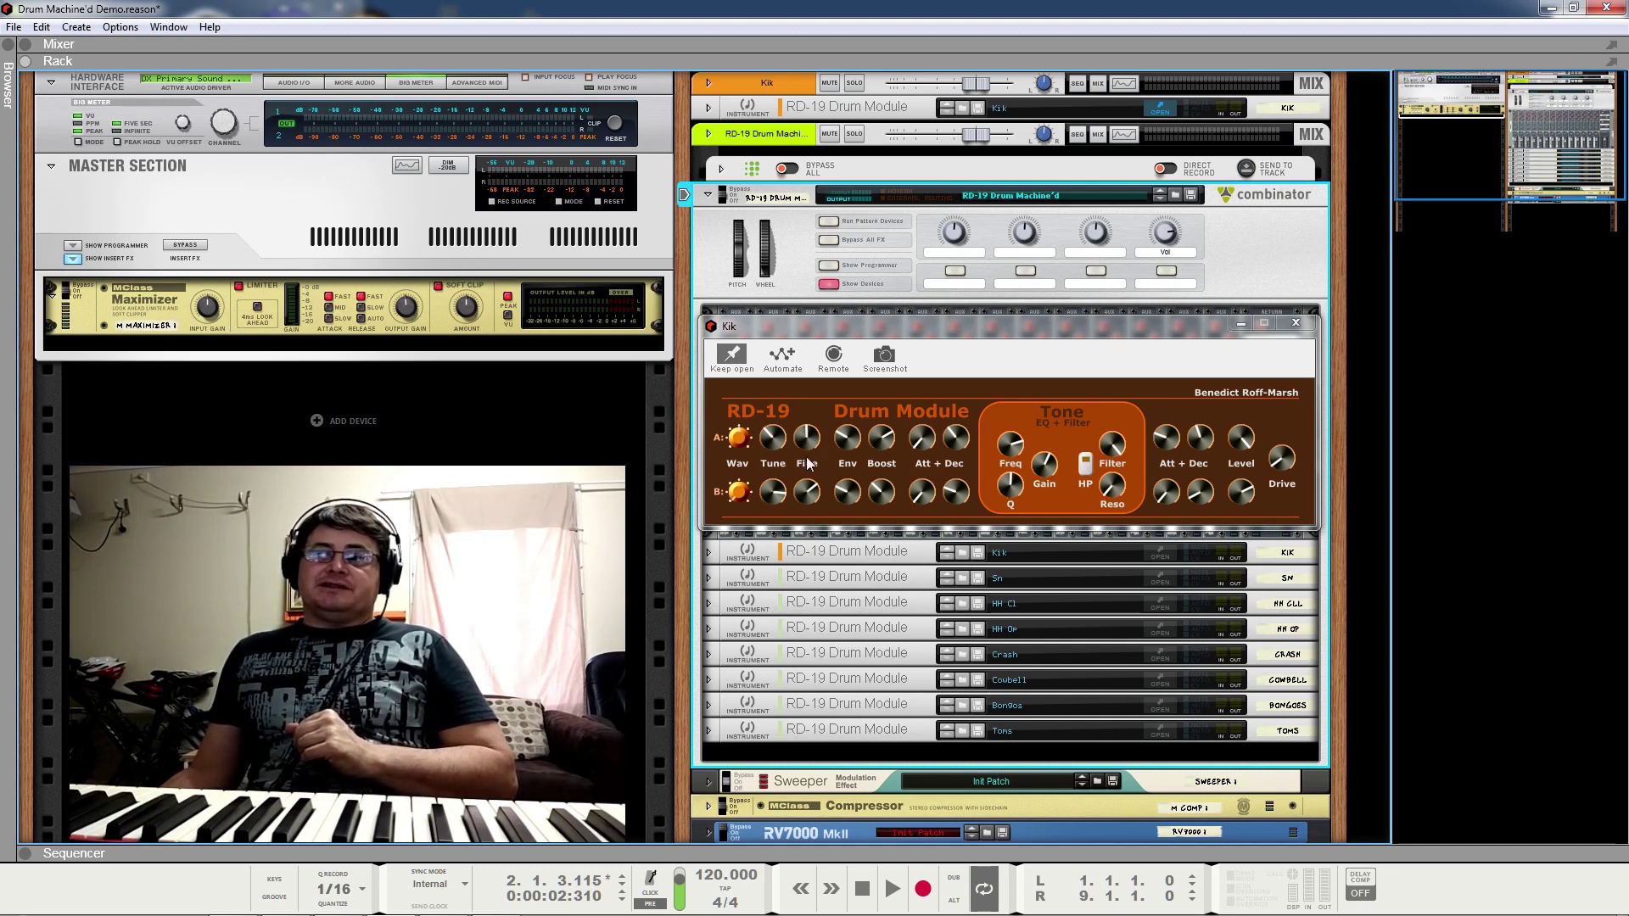
mouse_move(930, 326)
left_mouse_down()
mouse_move(905, 531)
mouse_move(927, 348)
left_mouse_up()
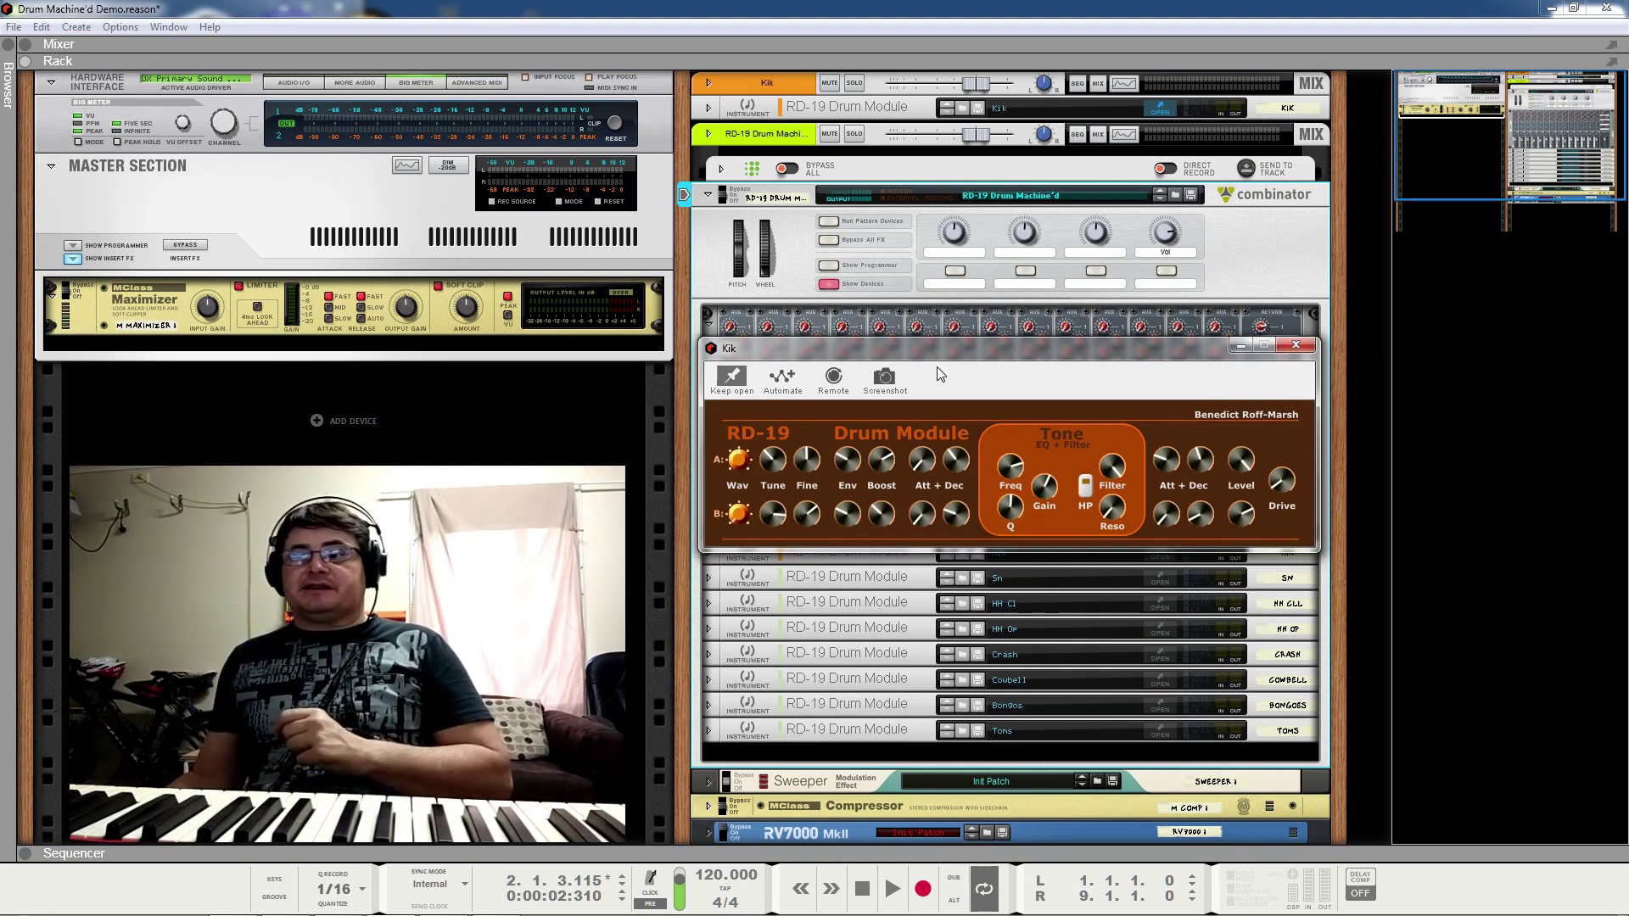
left_click(1283, 347)
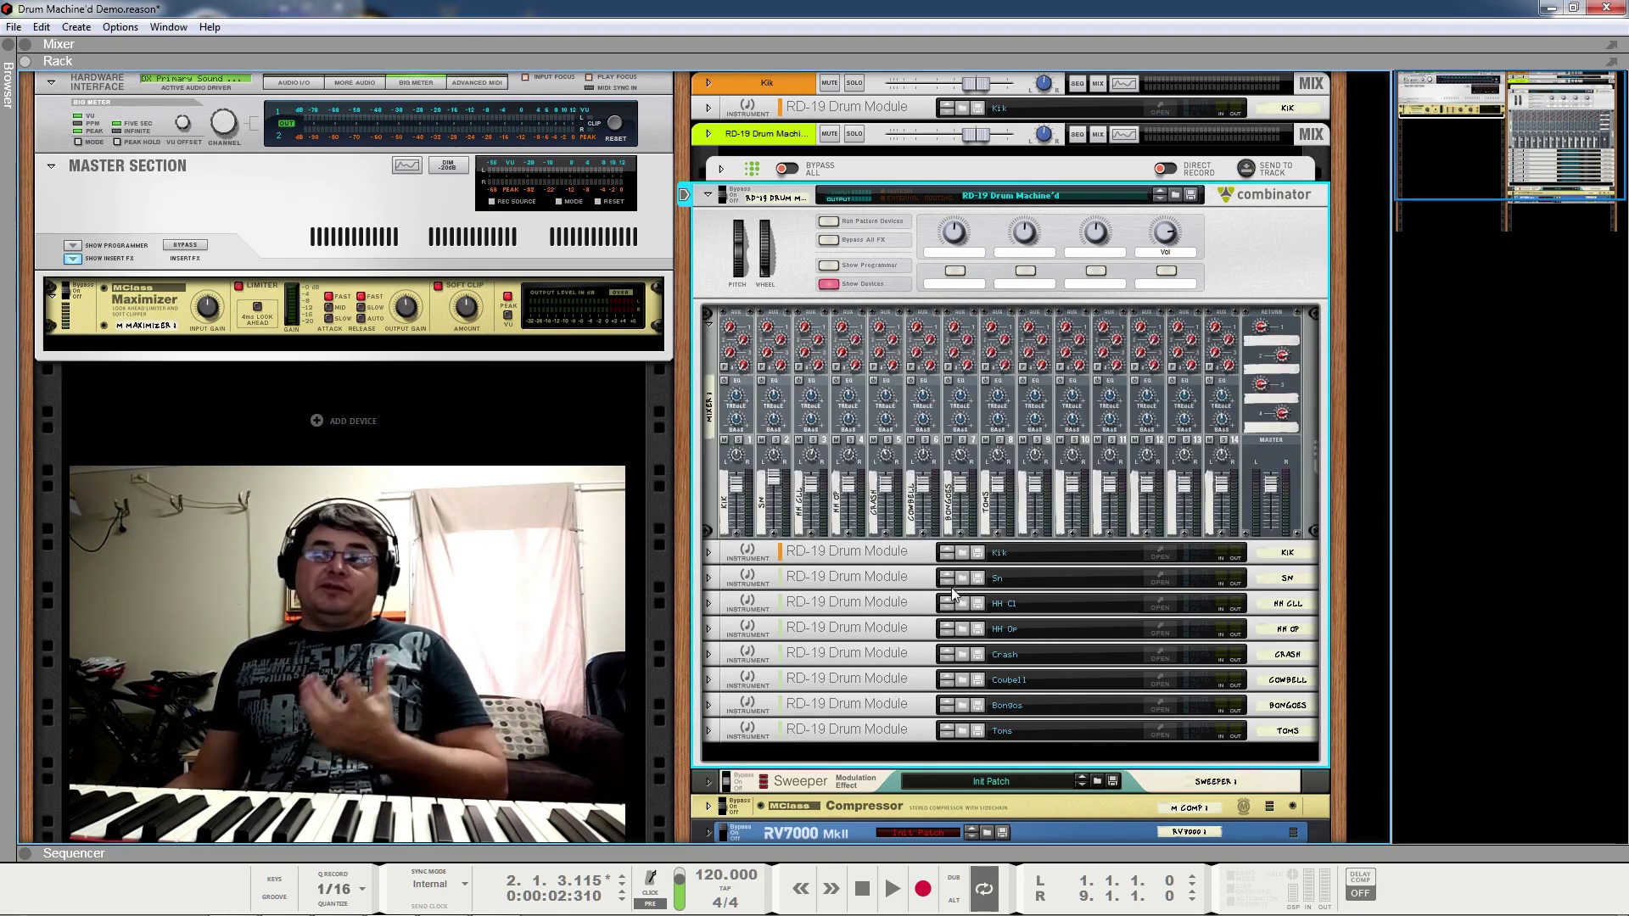
Step: Show the Sn drum module's editor once more, close it and hide the devices inside the RD-19 Drum Machine'd Combinator
left_click(1160, 580)
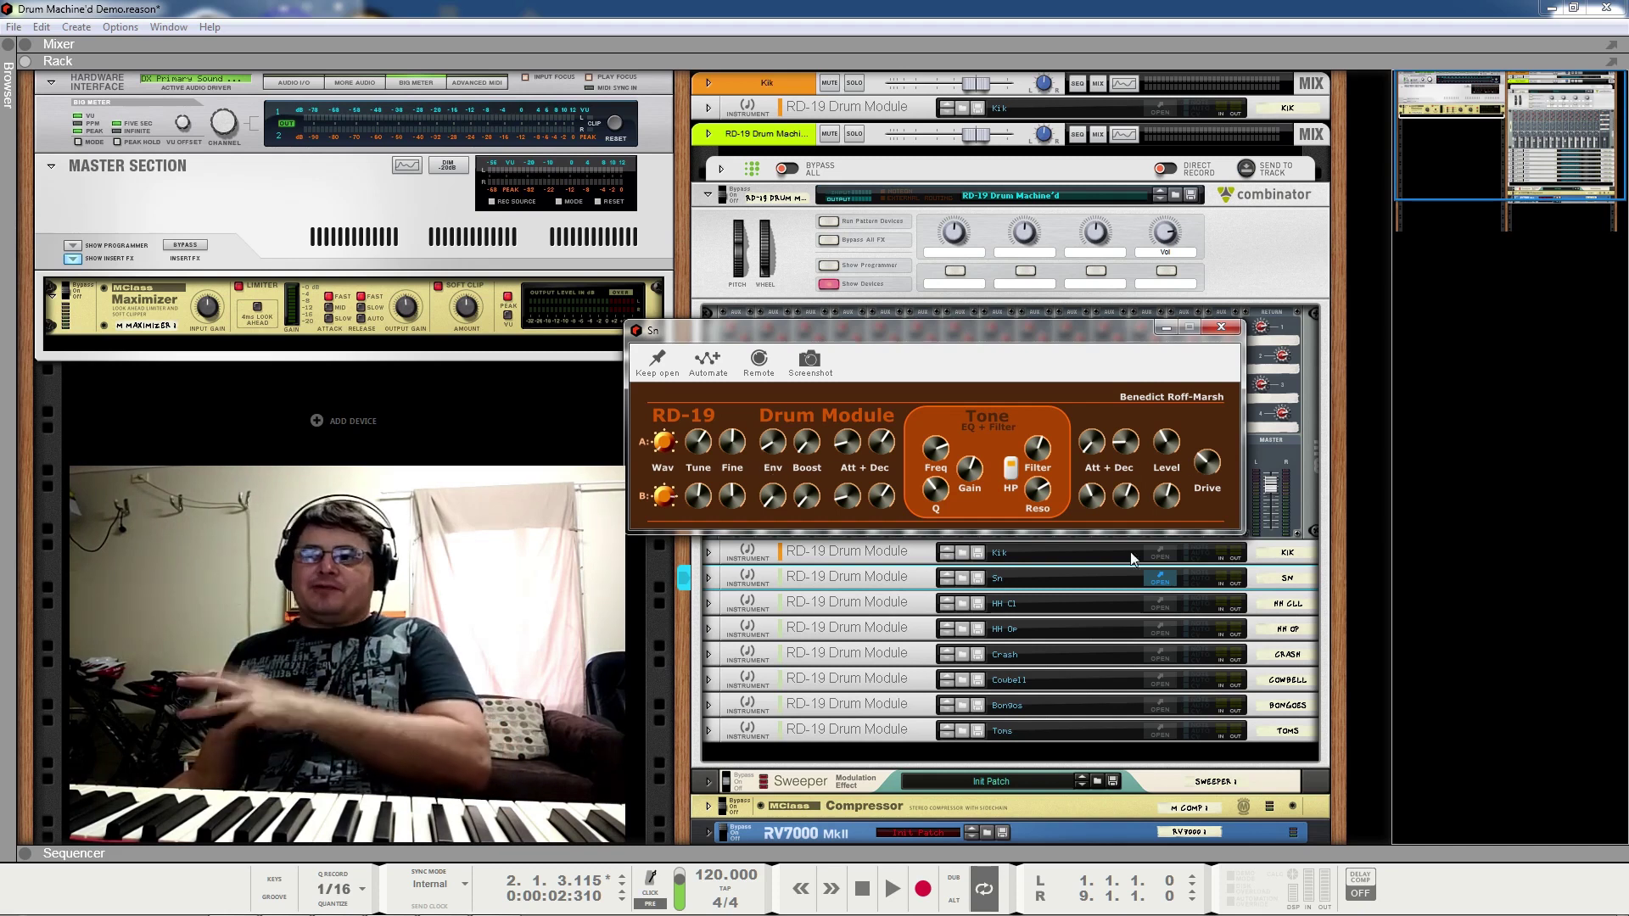
left_click(1218, 336)
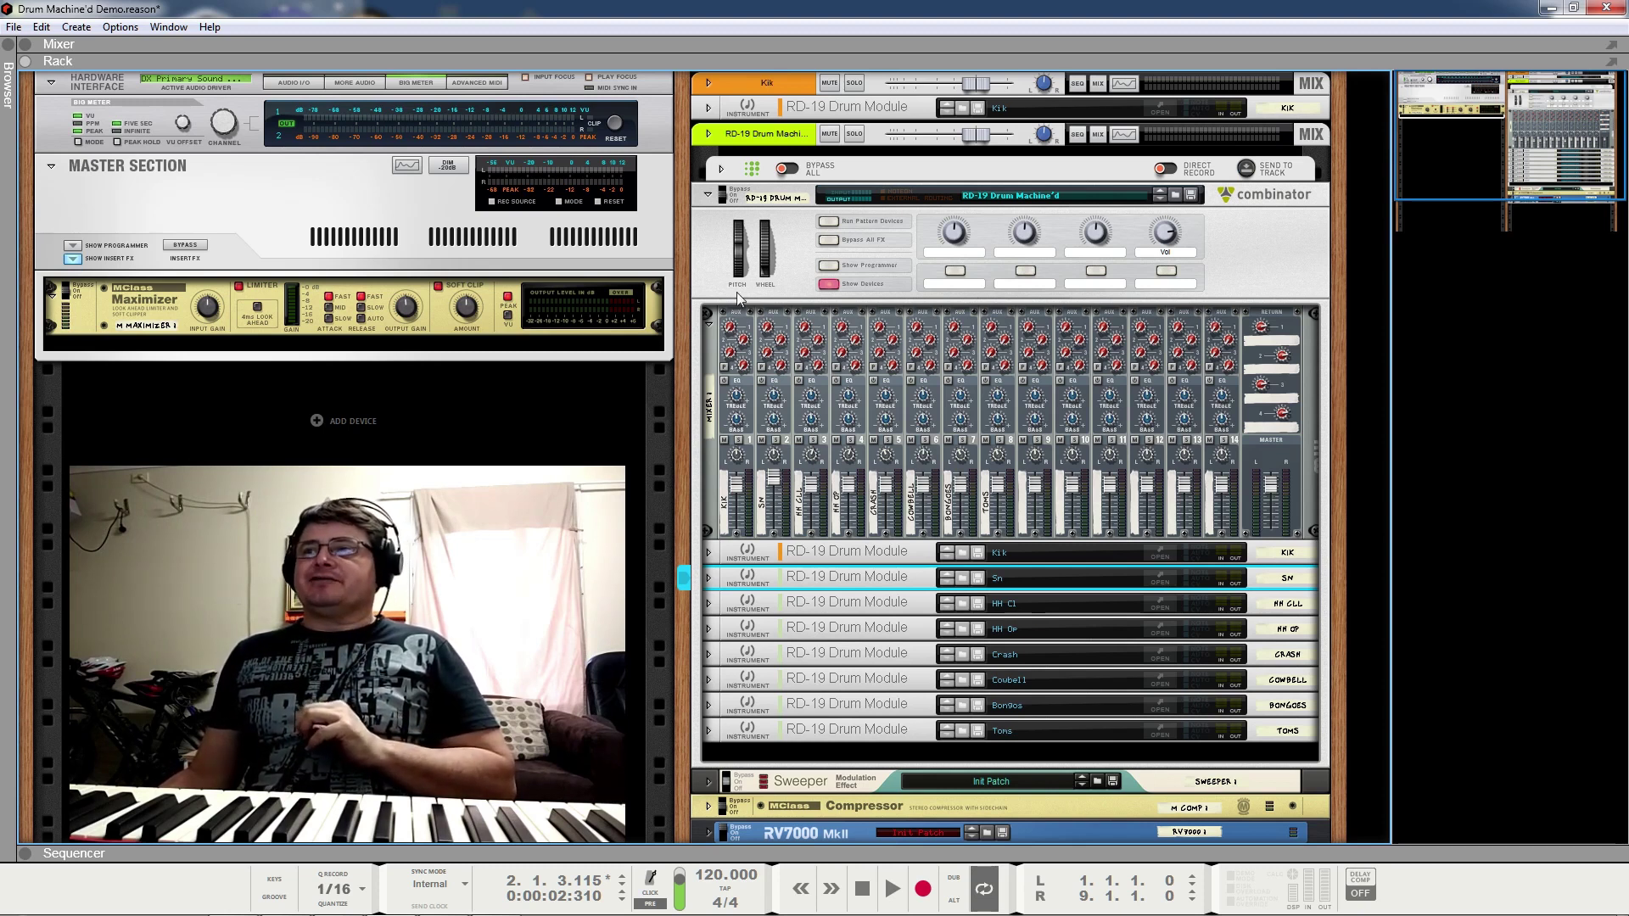
left_click(828, 285)
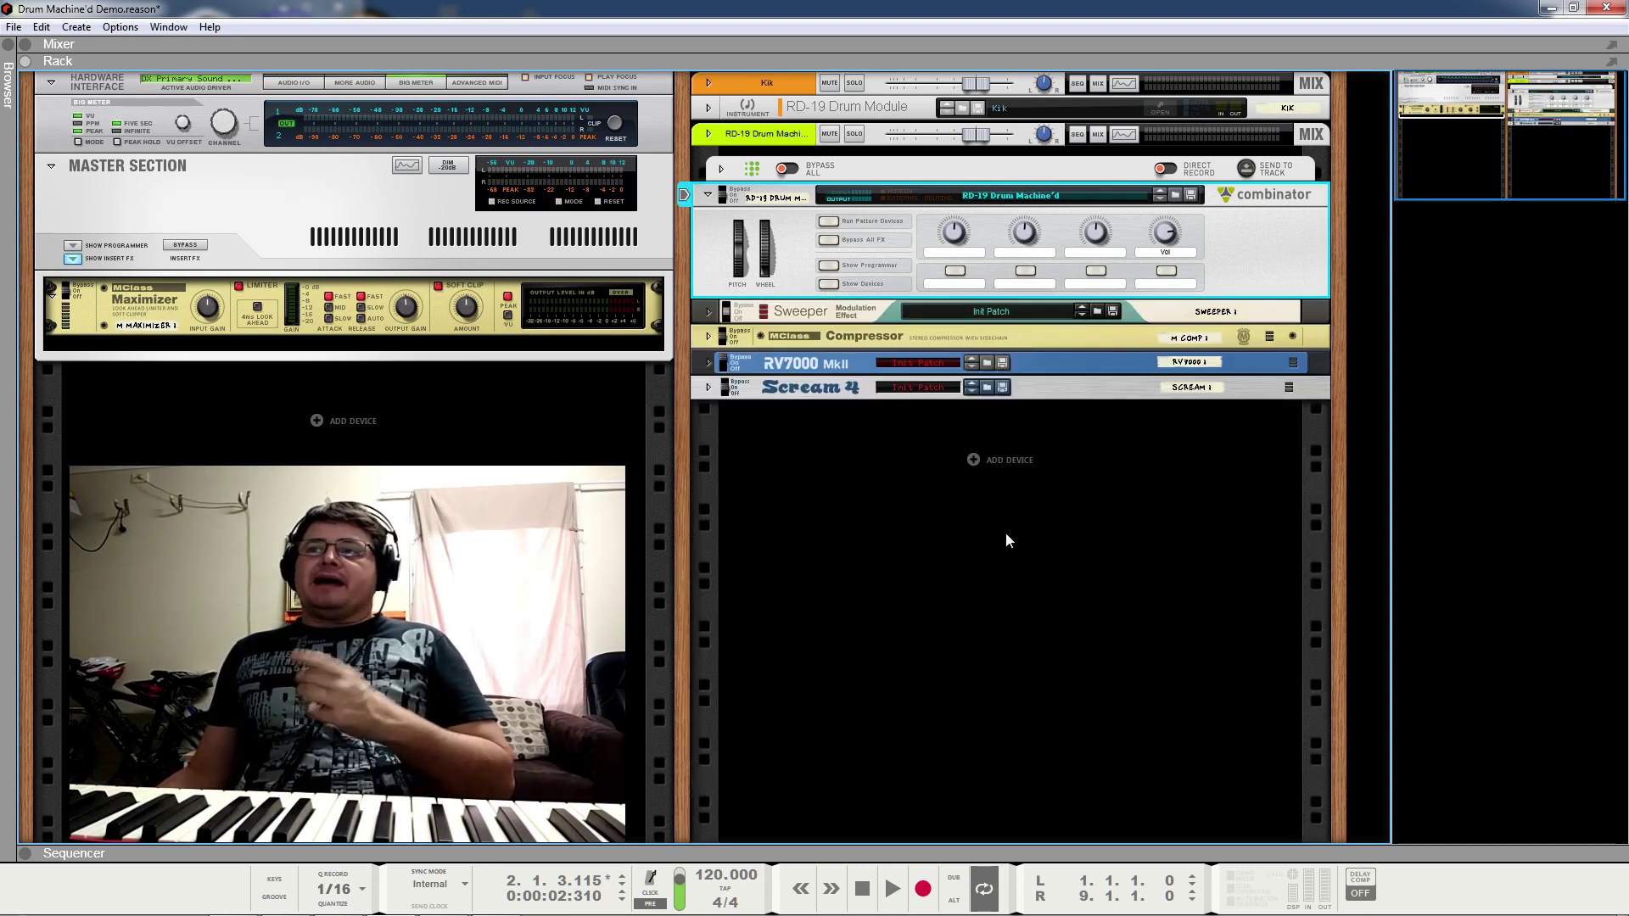